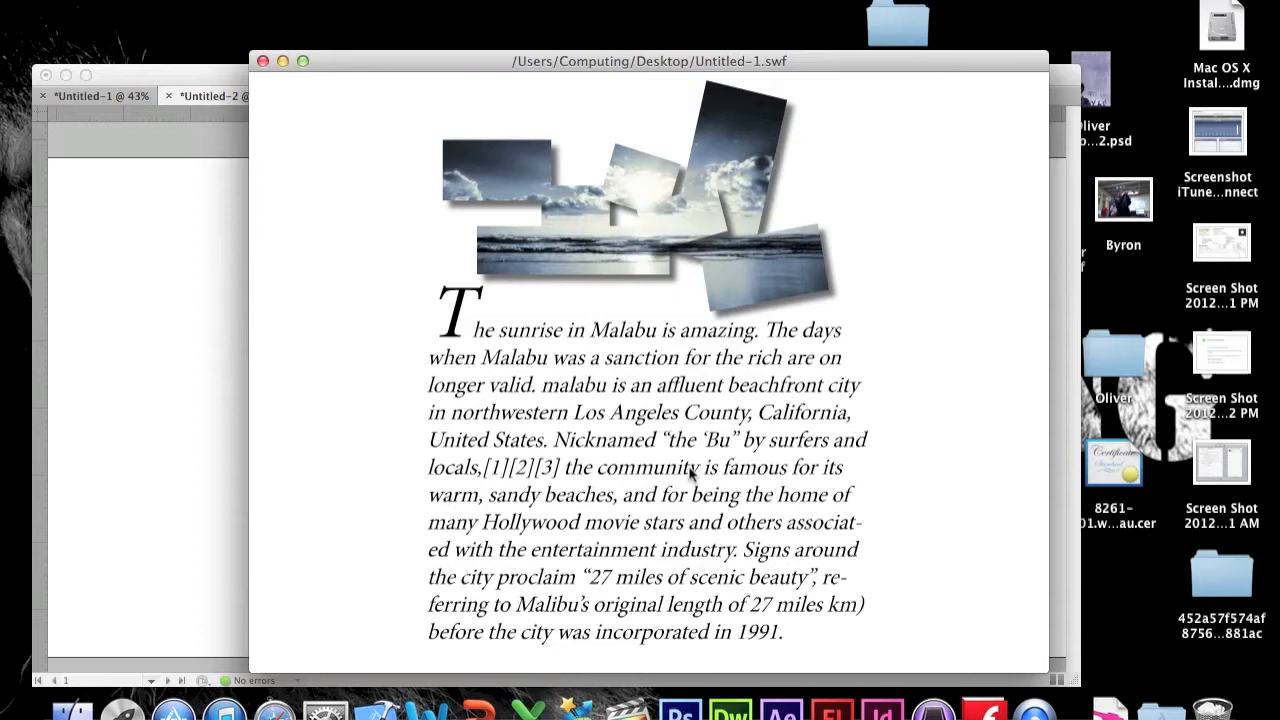
Step: Close the SWF preview and copy the beach sunrise photo from the web page
click(264, 61)
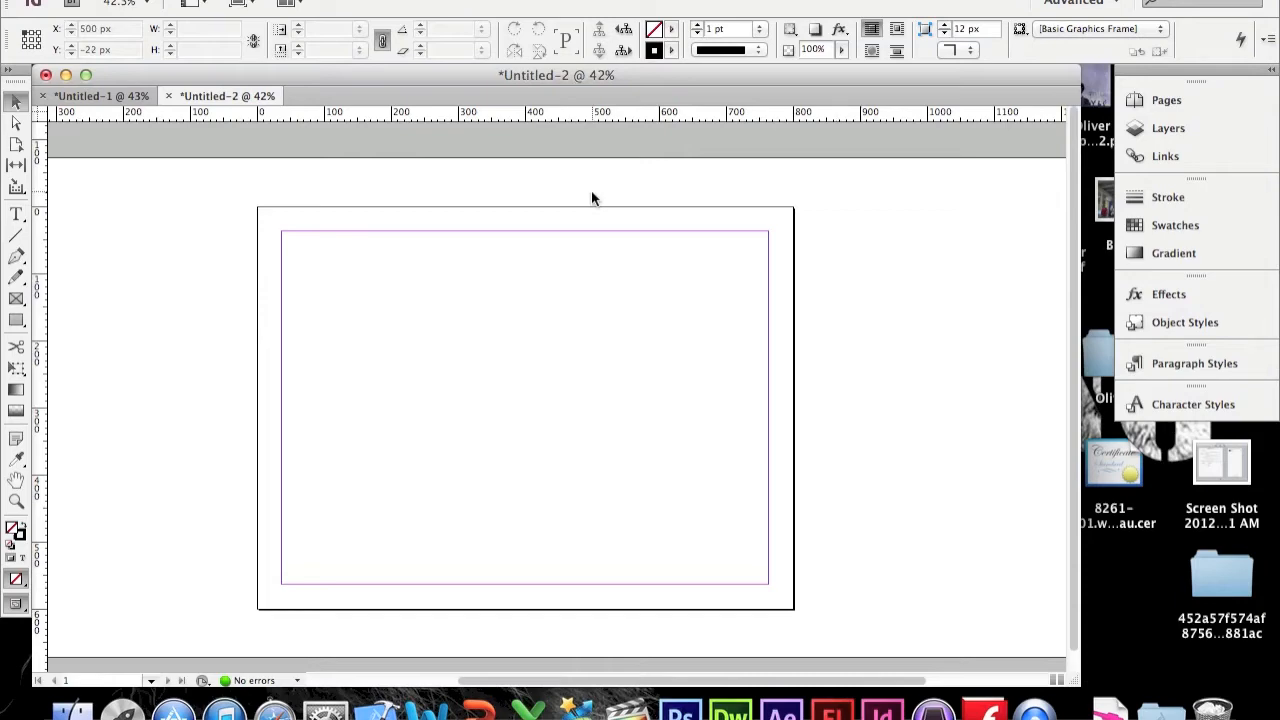
key(ctrl+Right)
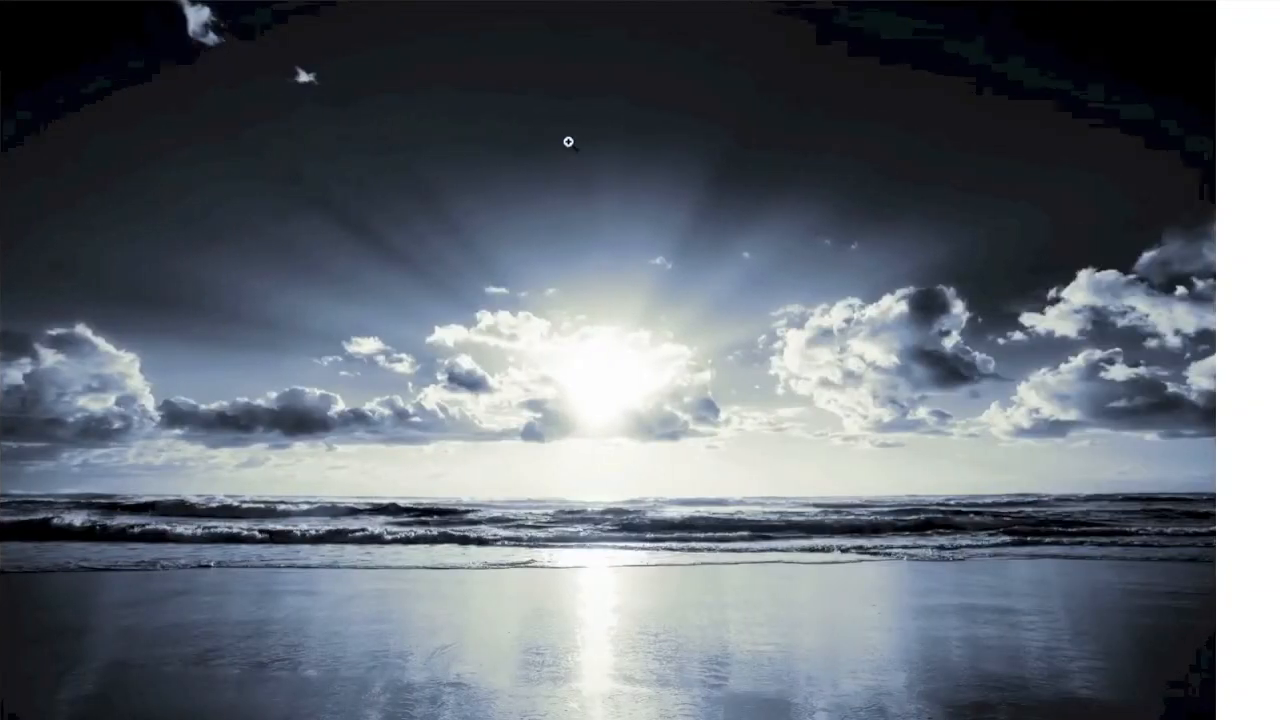
right_click(568, 142)
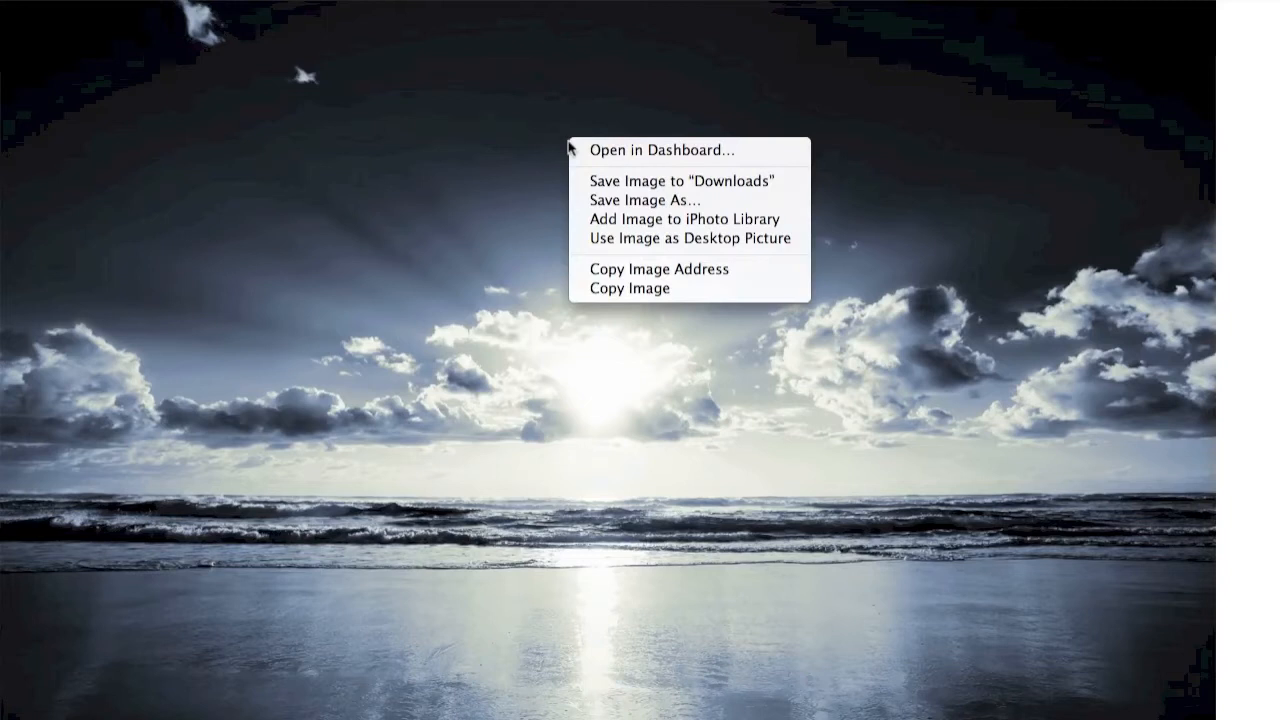
click(666, 287)
Step: Paste the beach photo into the Untitled-2 document
key(ctrl+Right)
key(ctrl+Left)
key(ctrl+Left)
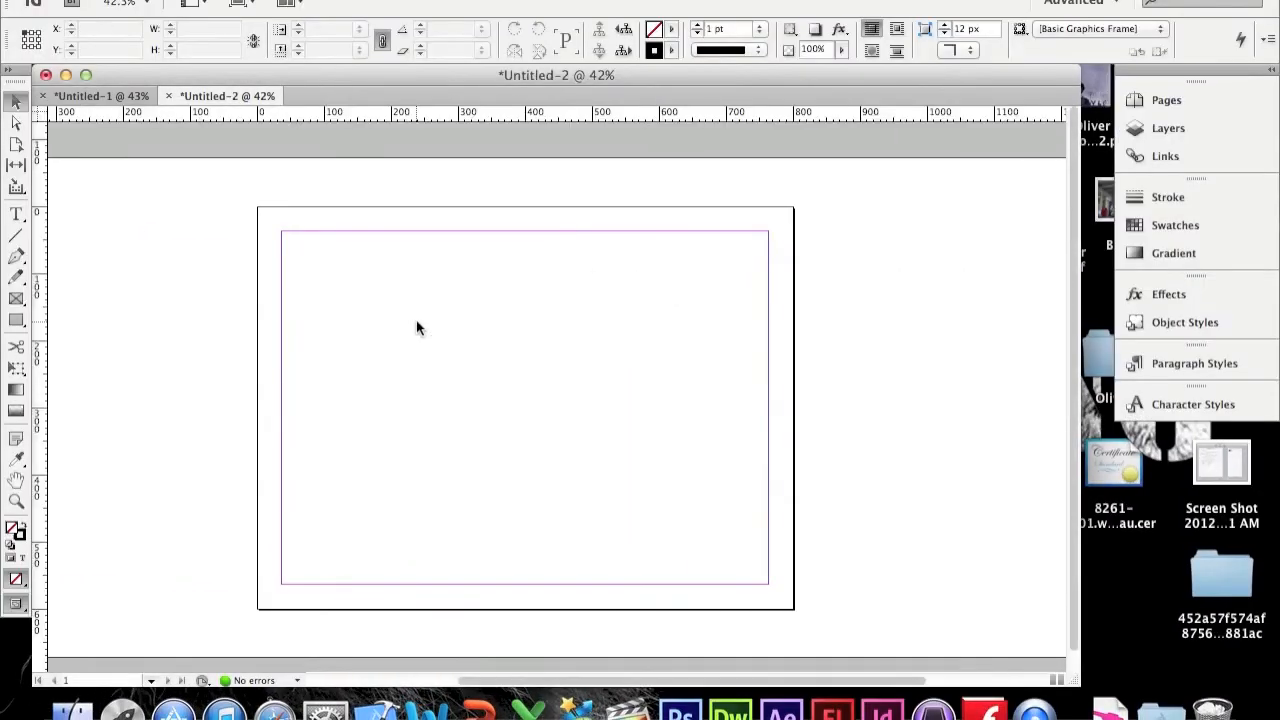
key(super+v)
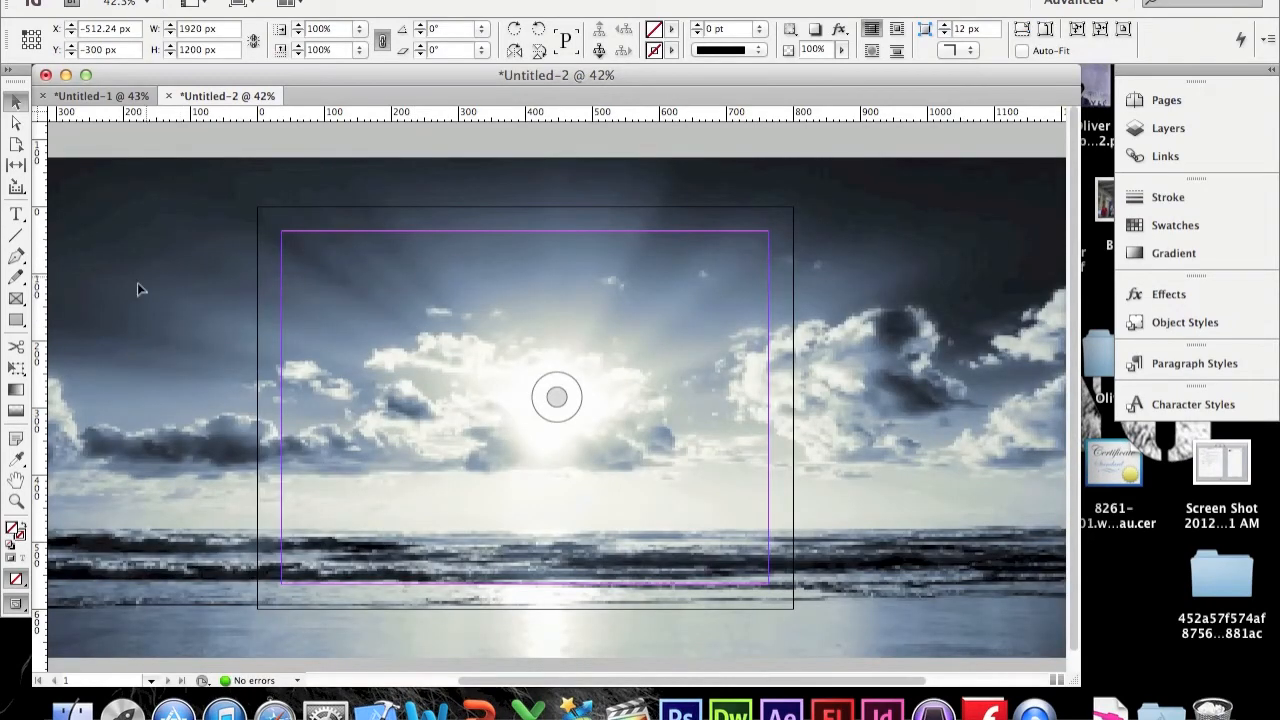
Step: Scale the pasted photo proportionally to 25%
click(359, 33)
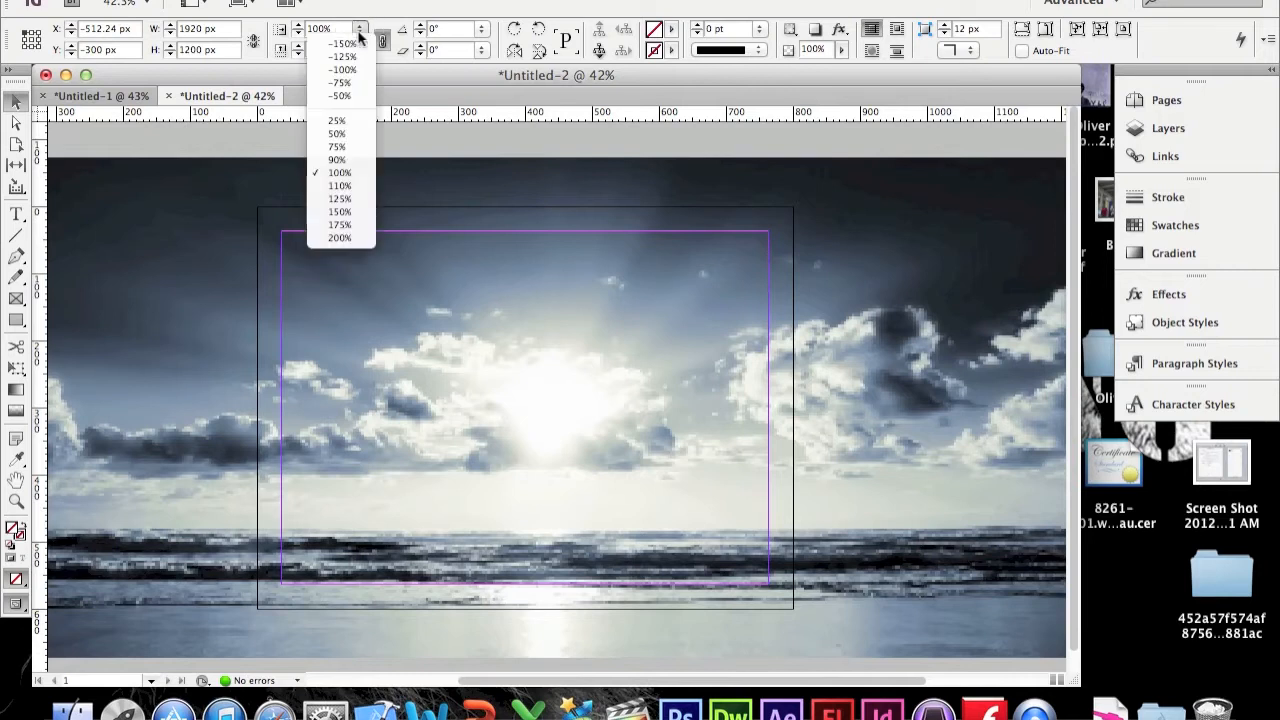
click(338, 121)
Step: Move and resize the photo to about 358 × 215 px, centred near the top of the page
drag(190, 186, 560, 423)
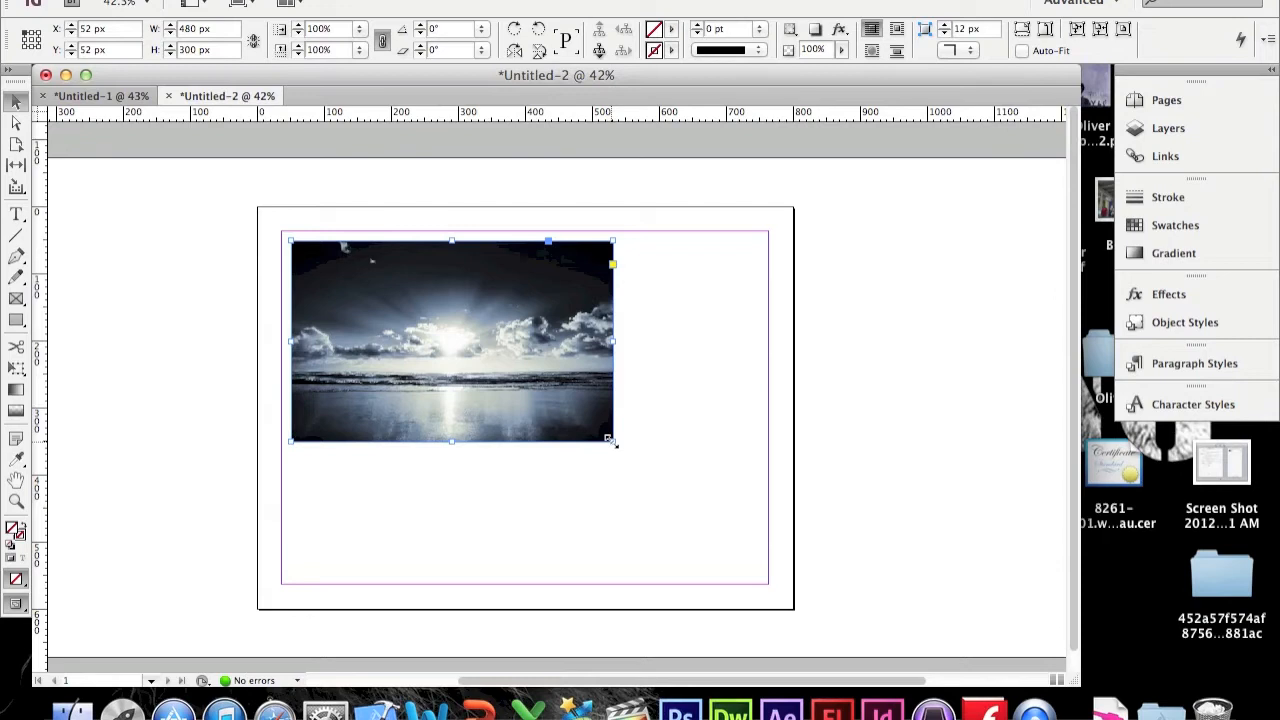
drag(610, 440, 597, 345)
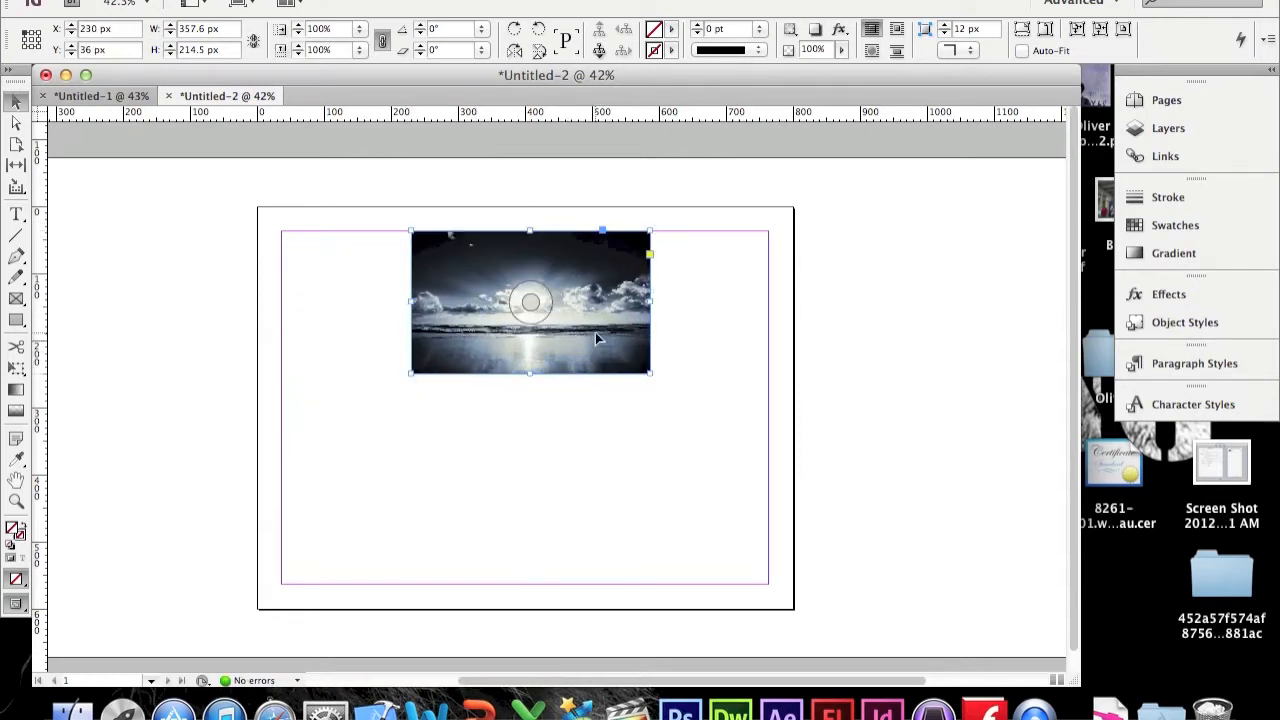
click(585, 402)
scroll(568, 376, up, 3)
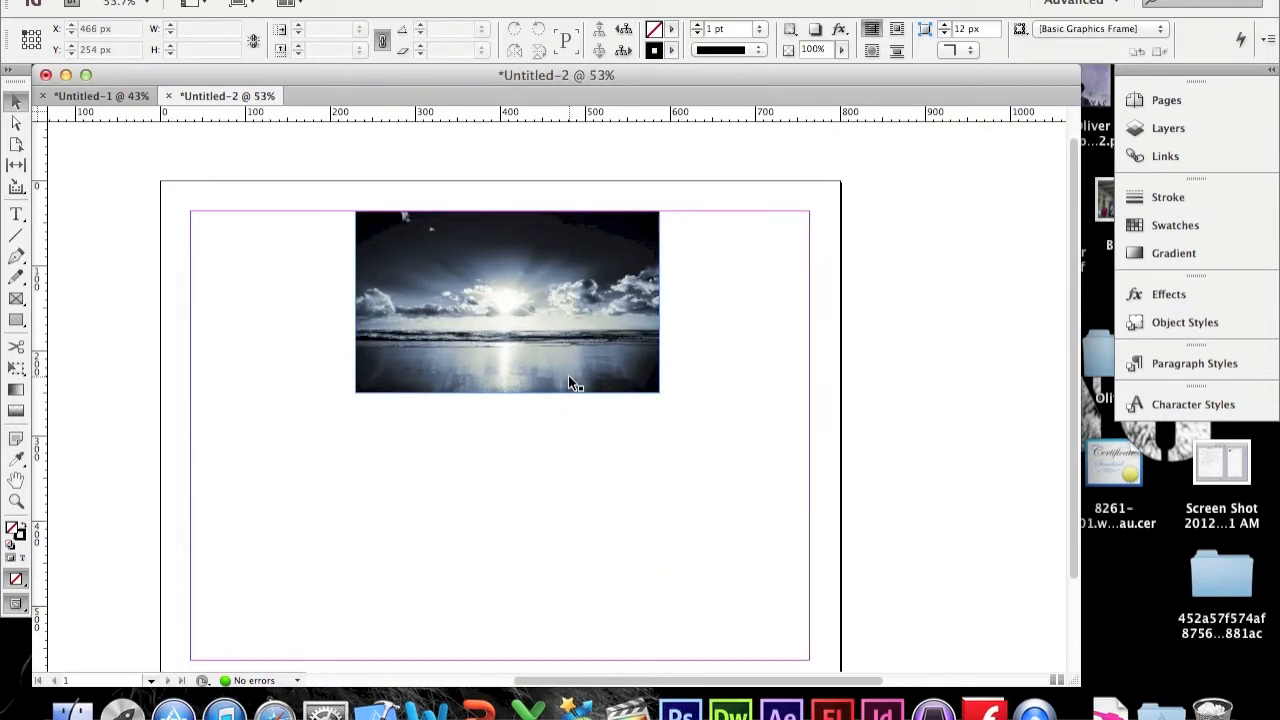
scroll(568, 383, up, 2)
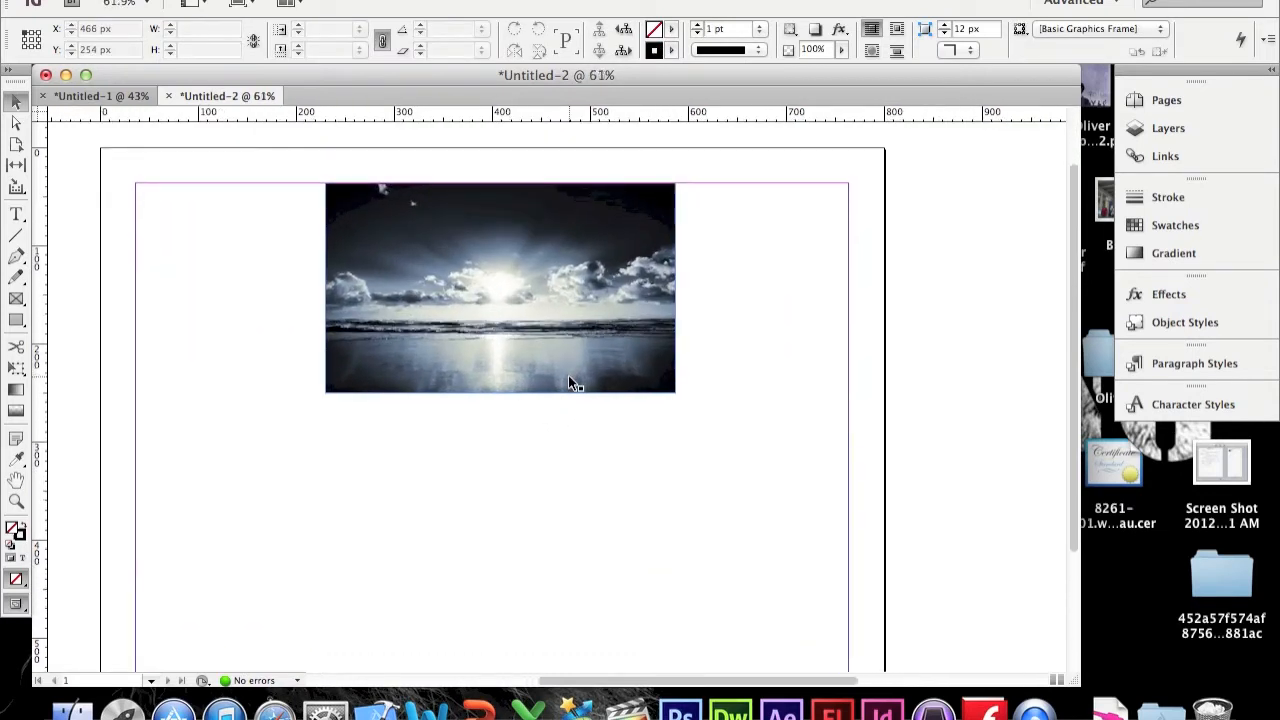
scroll(568, 376, left, 4)
scroll(568, 376, right, 5)
scroll(568, 376, left, 3)
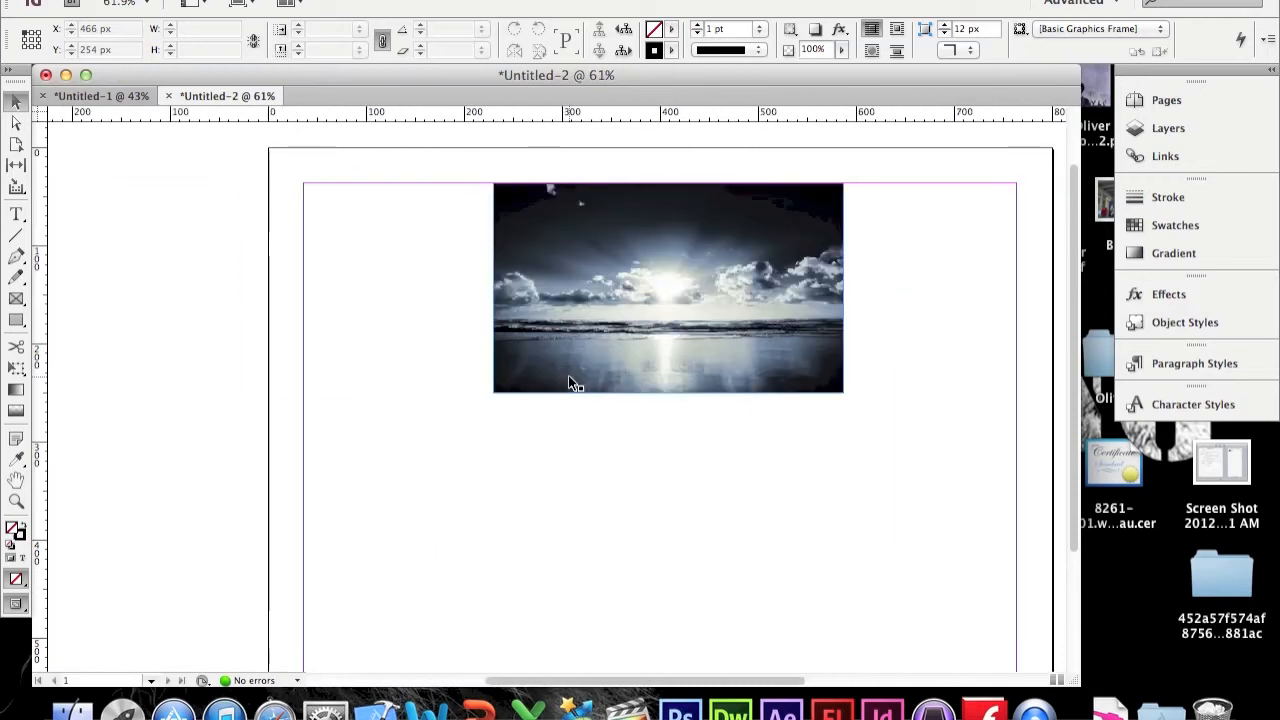
scroll(568, 376, right, 1)
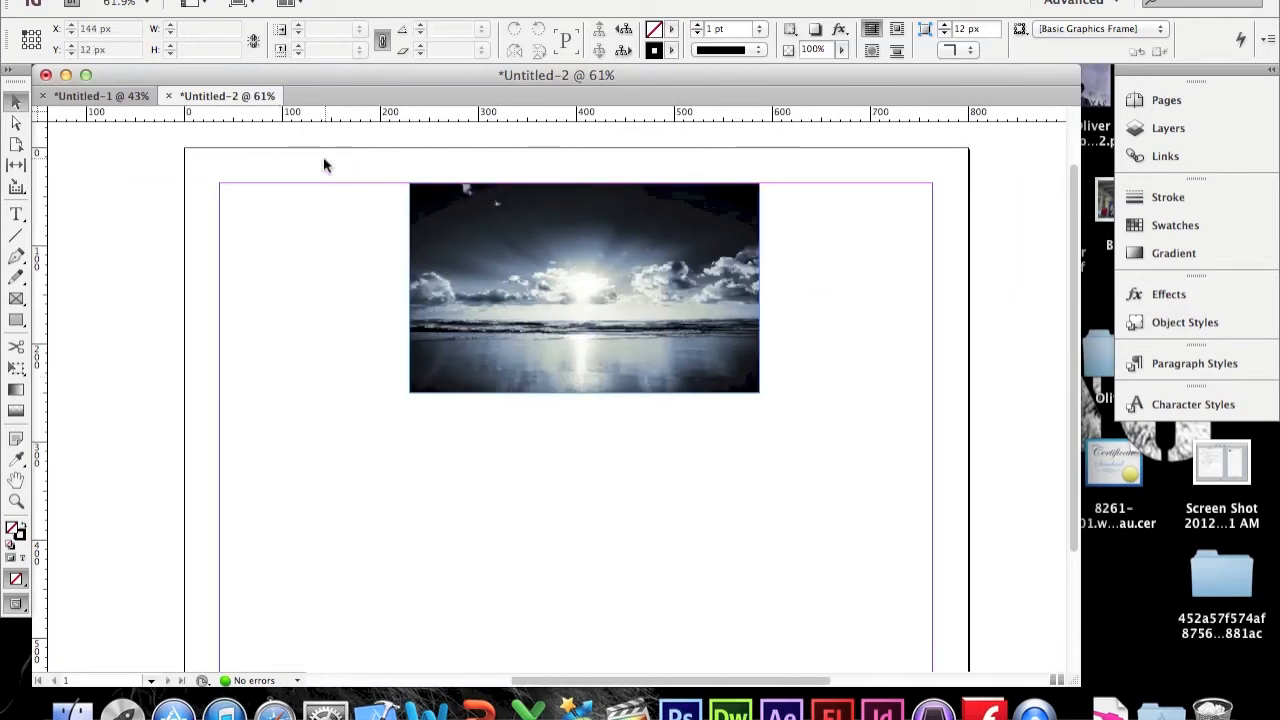
Step: Select and copy the Malibu article text in Untitled-1, then return to Untitled-2
click(132, 100)
triple_click(516, 428)
click(516, 425)
triple_click(516, 423)
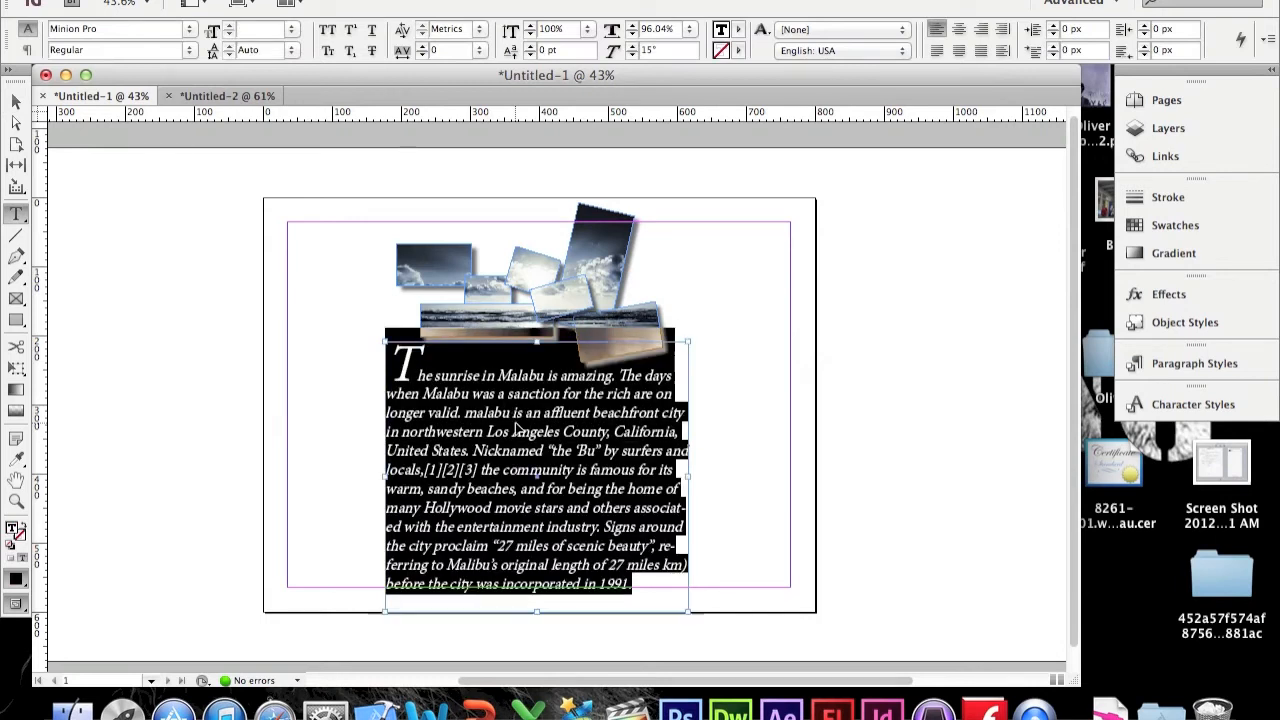
click(245, 99)
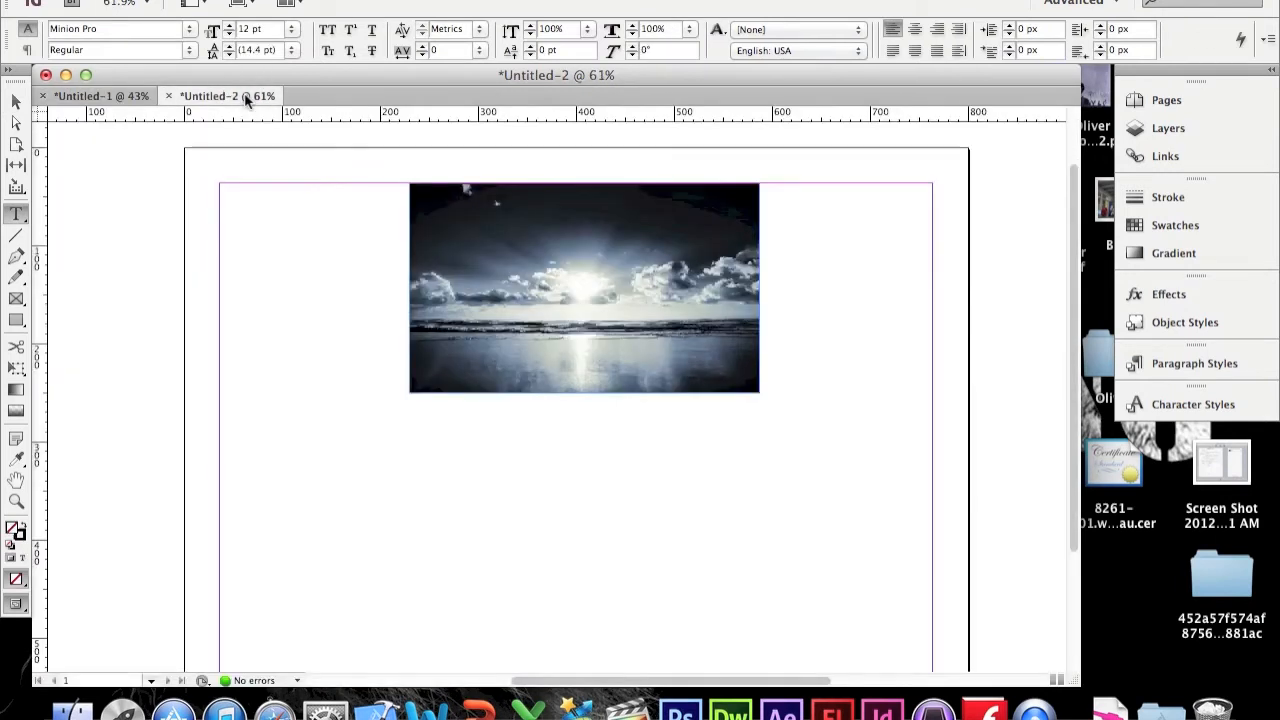
Step: Draw a text frame below the photo and paste the Malibu article into it
scroll(458, 366, down, 2)
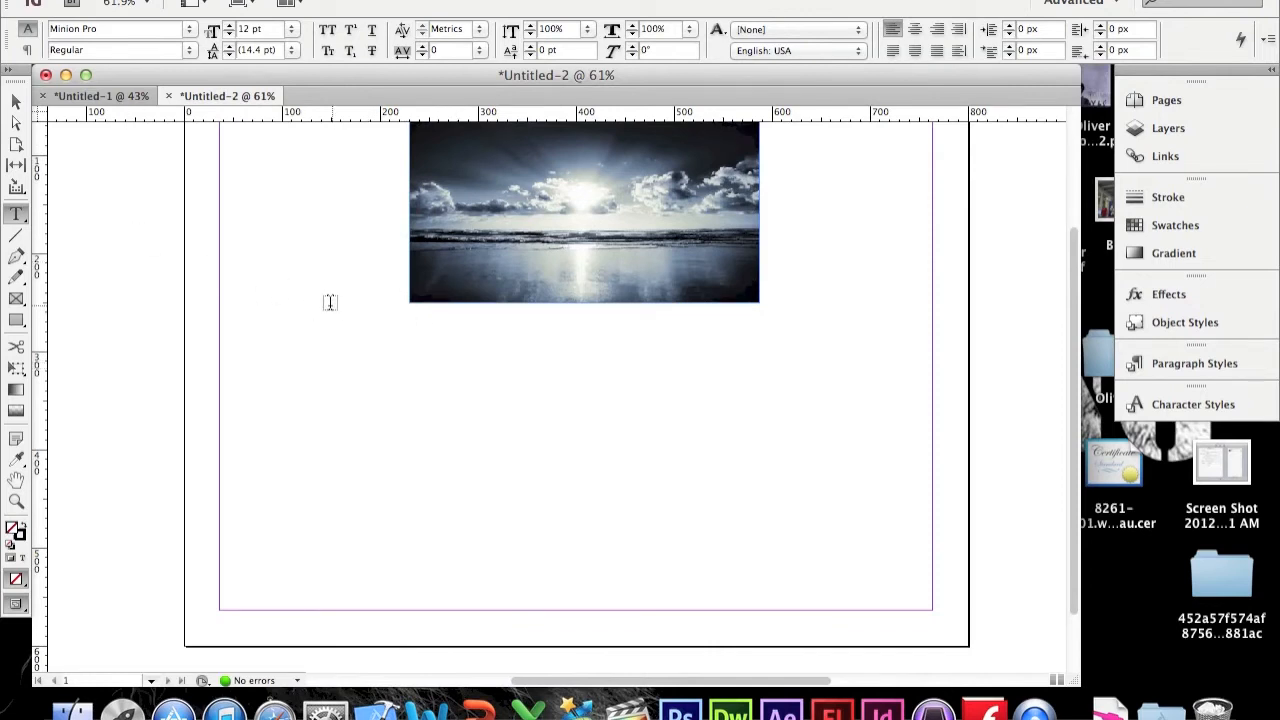
drag(291, 316, 881, 609)
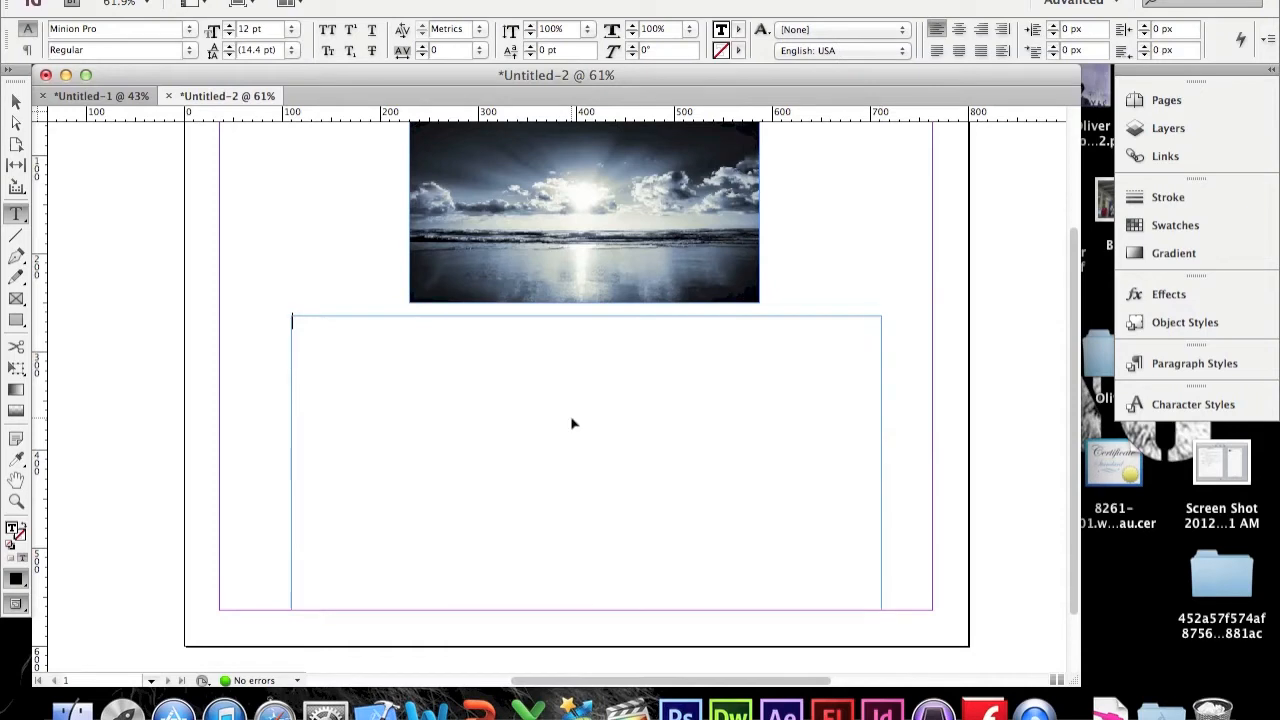
key(super+v)
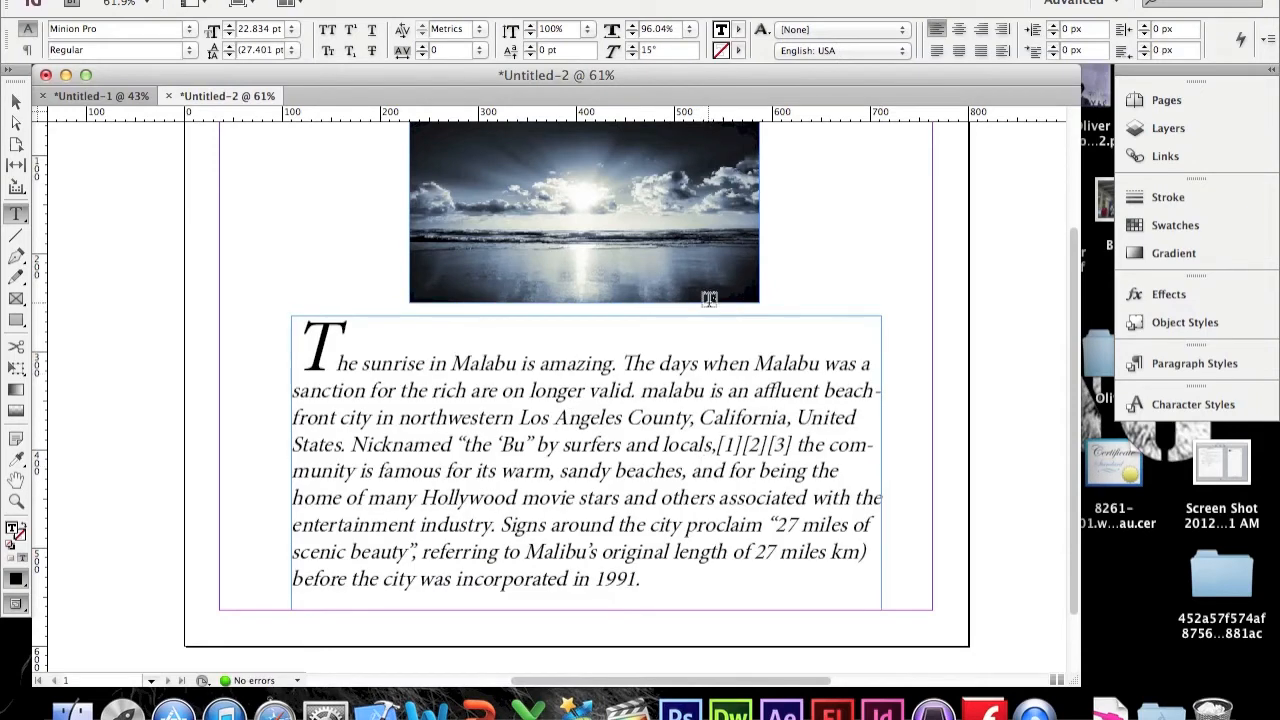
Step: Exit text editing by switching to the Selection tool and deselecting the text frame
scroll(709, 300, down, 3)
scroll(708, 300, up, 2)
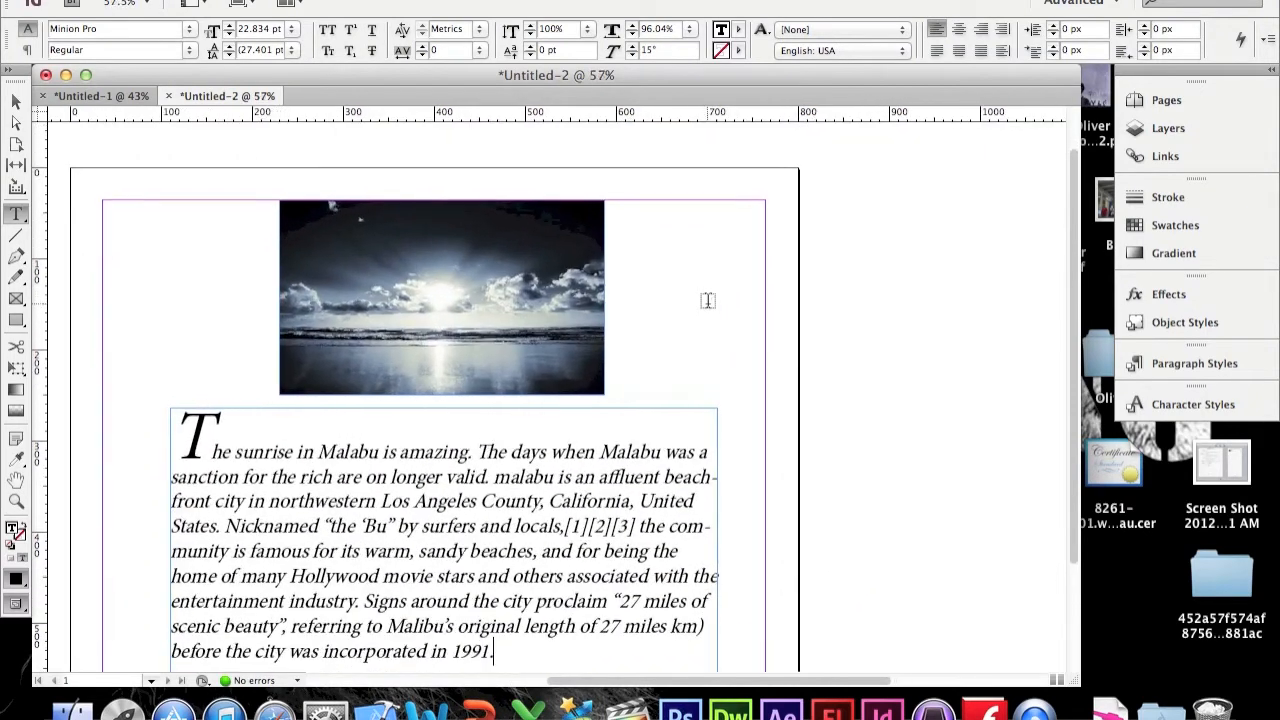
scroll(109, 123, left, 2)
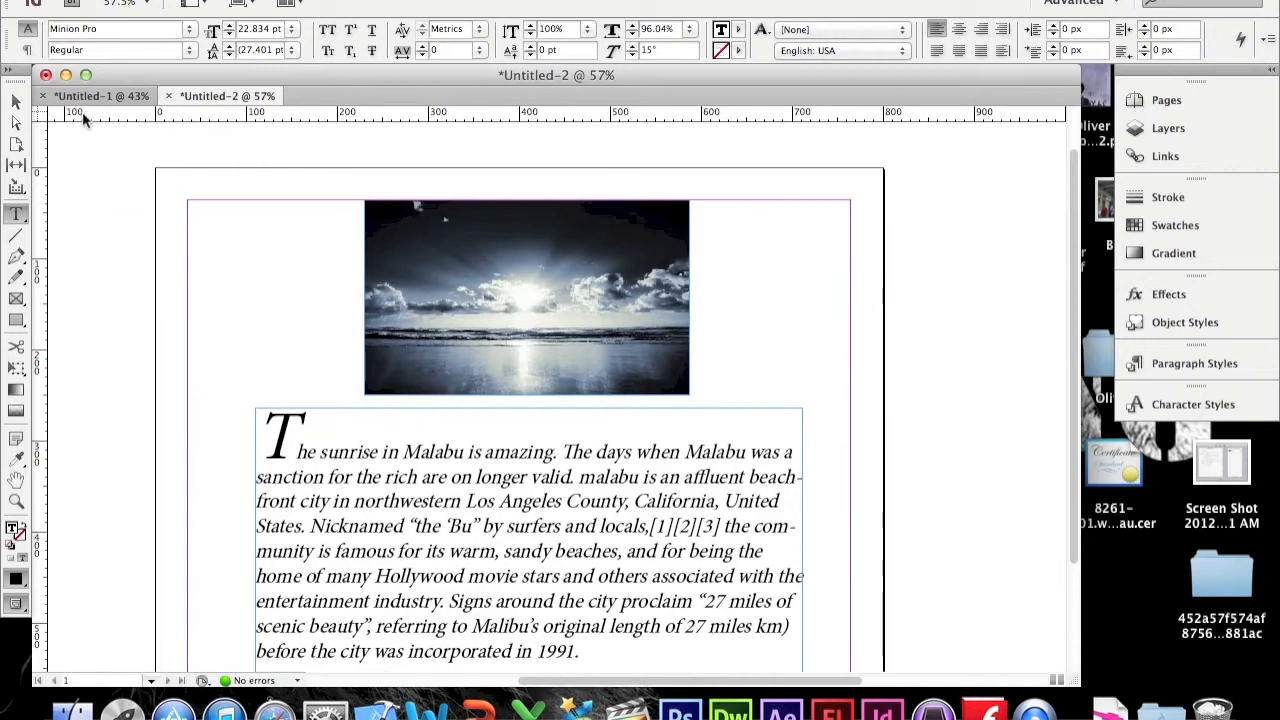
click(16, 101)
scroll(234, 250, down, 3)
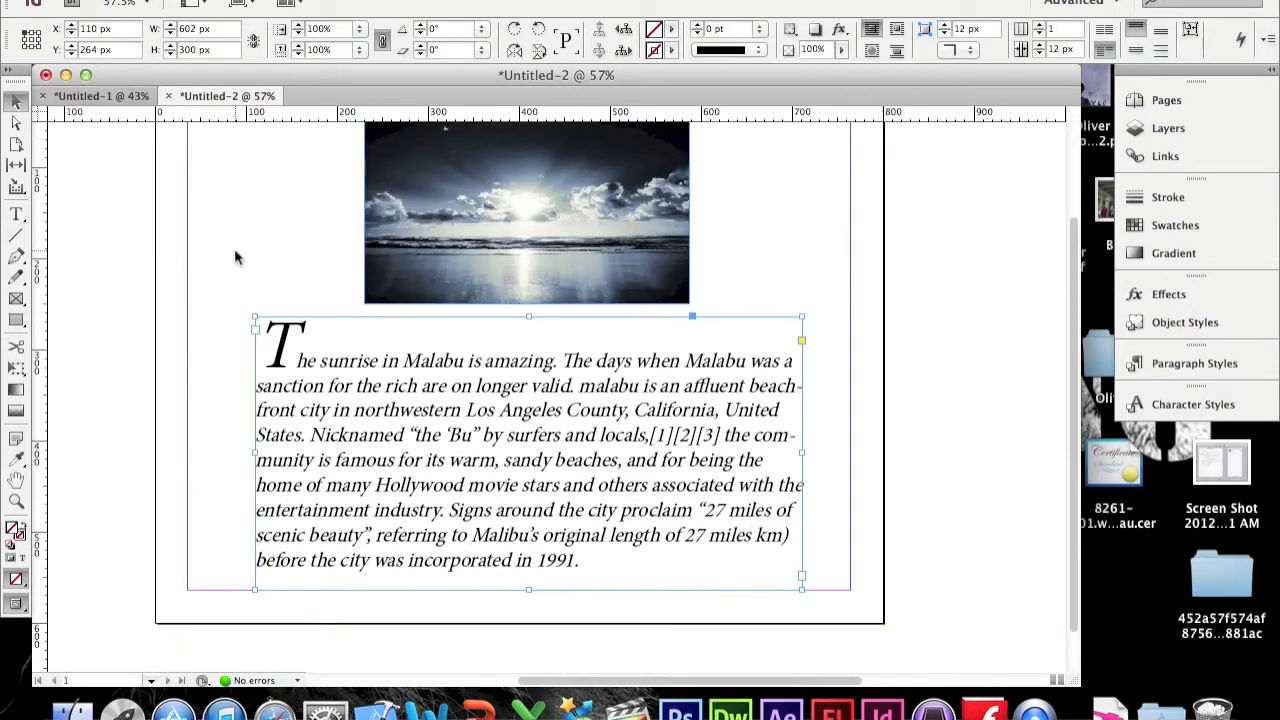
click(287, 225)
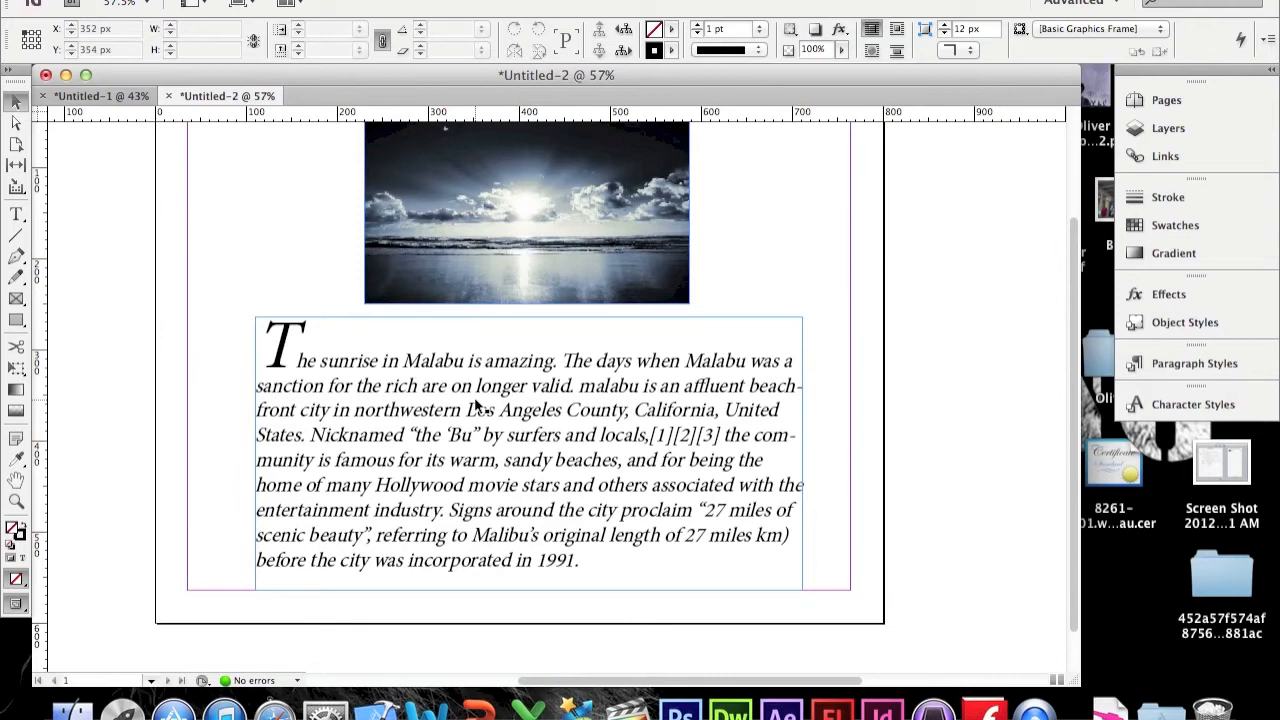
scroll(747, 252, down, 2)
scroll(747, 252, up, 6)
scroll(747, 259, down, 2)
scroll(747, 259, up, 2)
scroll(747, 259, down, 1)
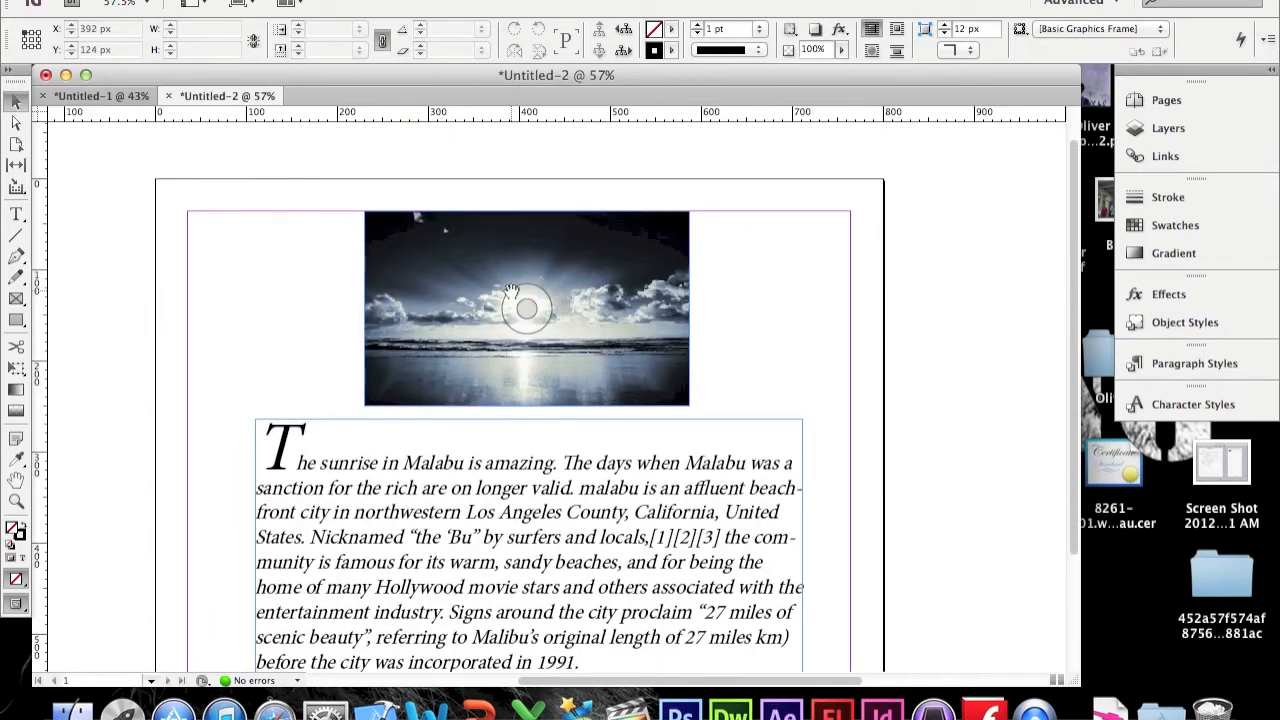
scroll(510, 290, up, 6)
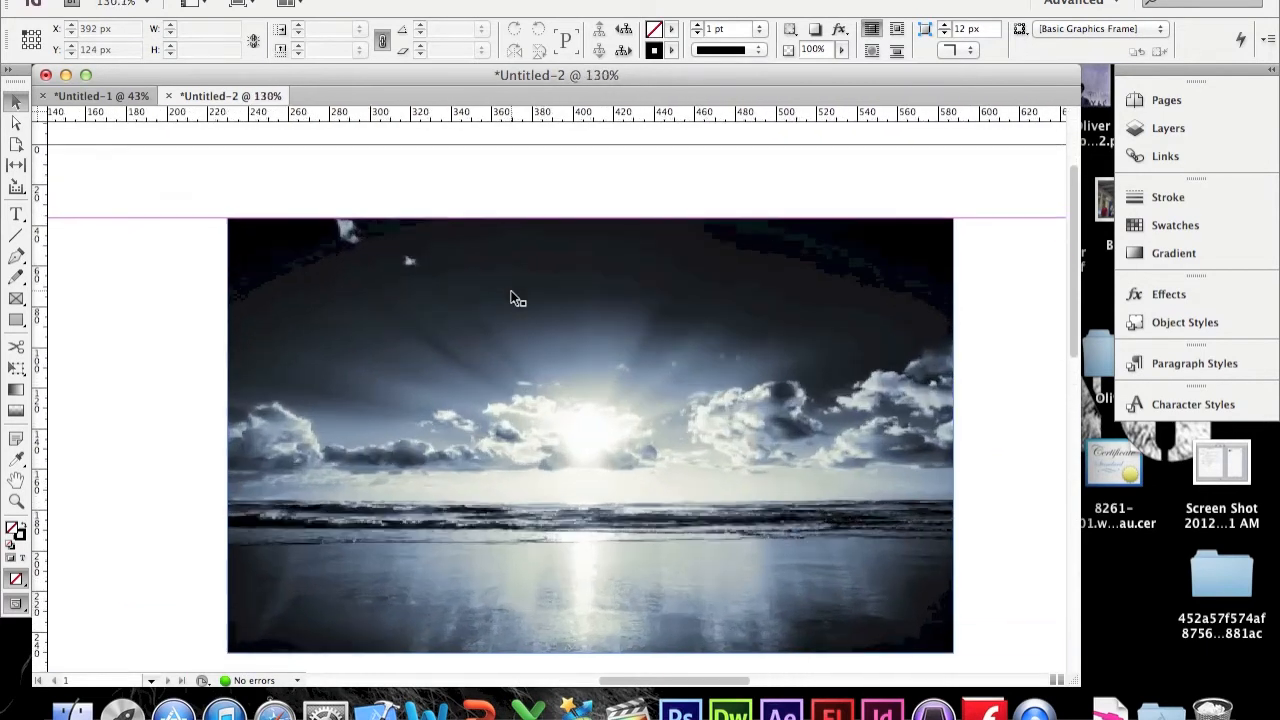
scroll(510, 298, down, 1)
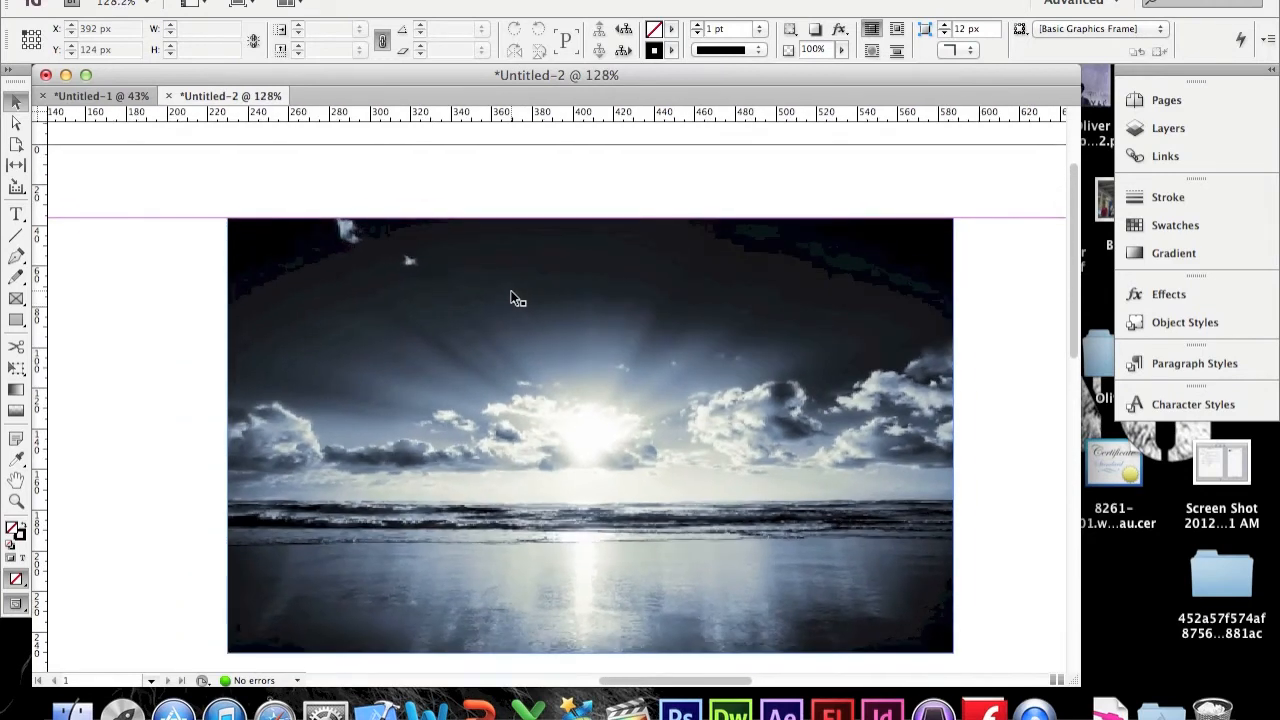
scroll(511, 298, down, 1)
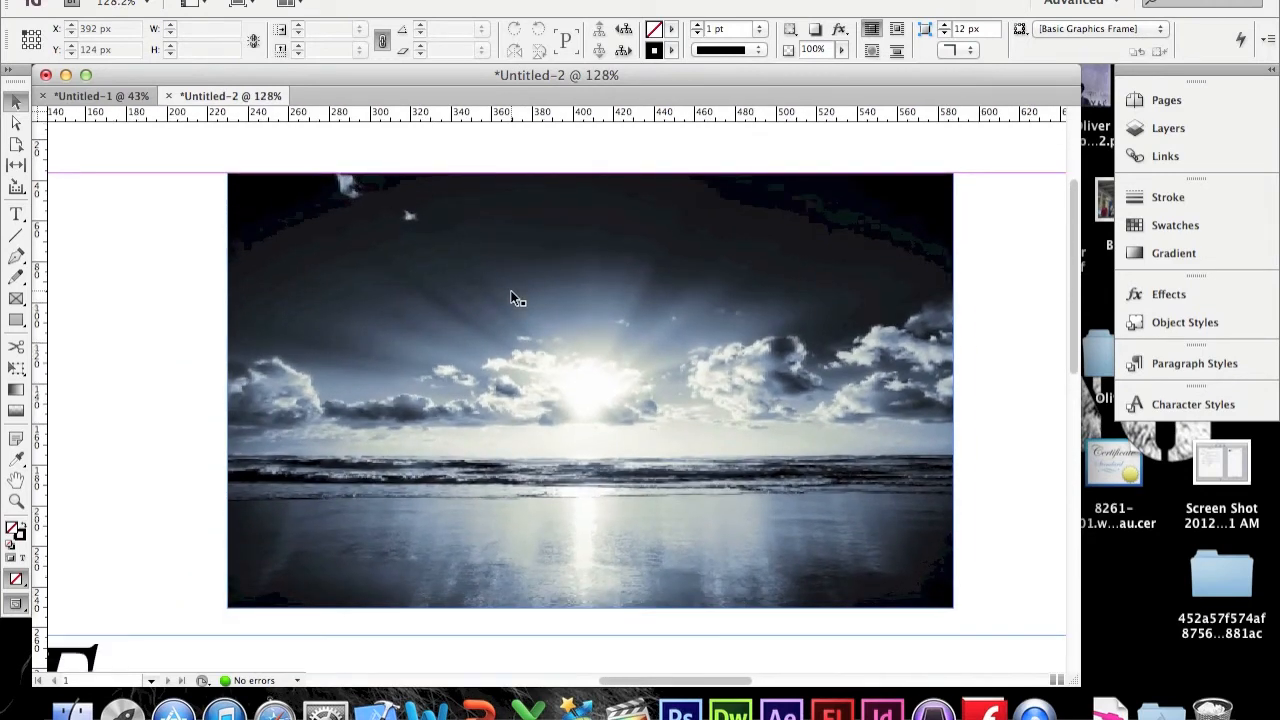
click(261, 536)
drag(261, 537, 234, 607)
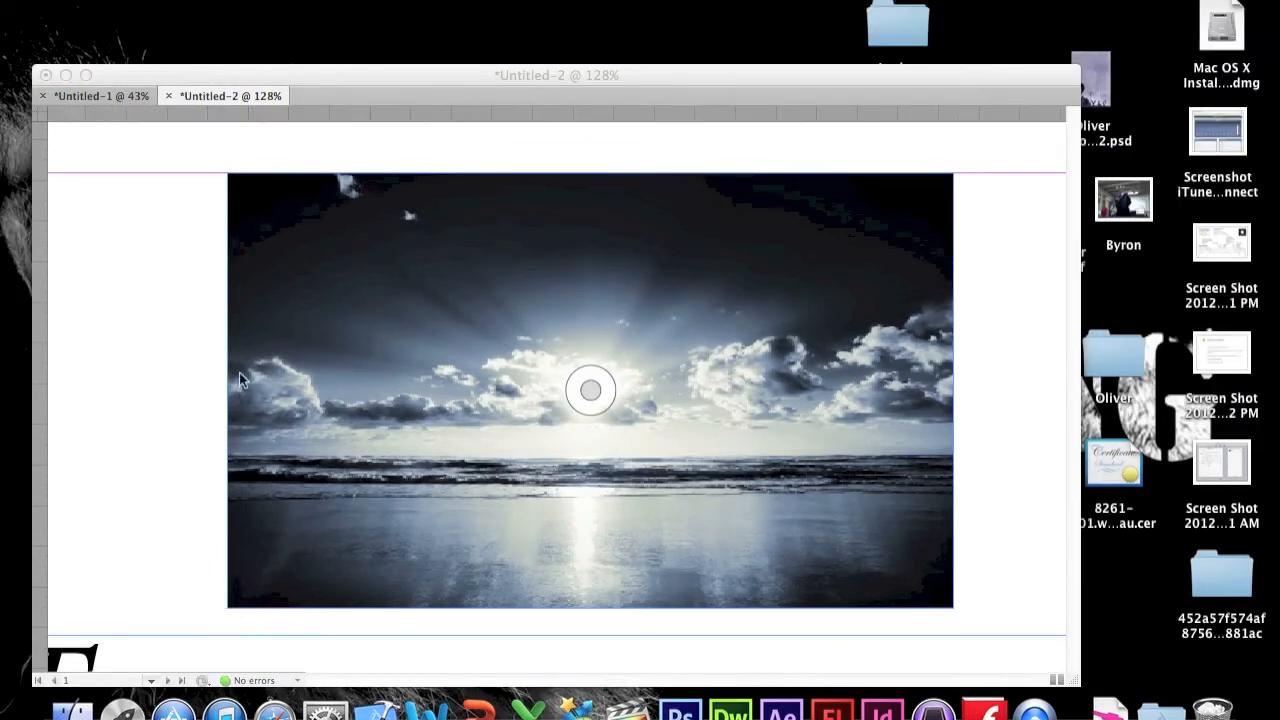
click(176, 352)
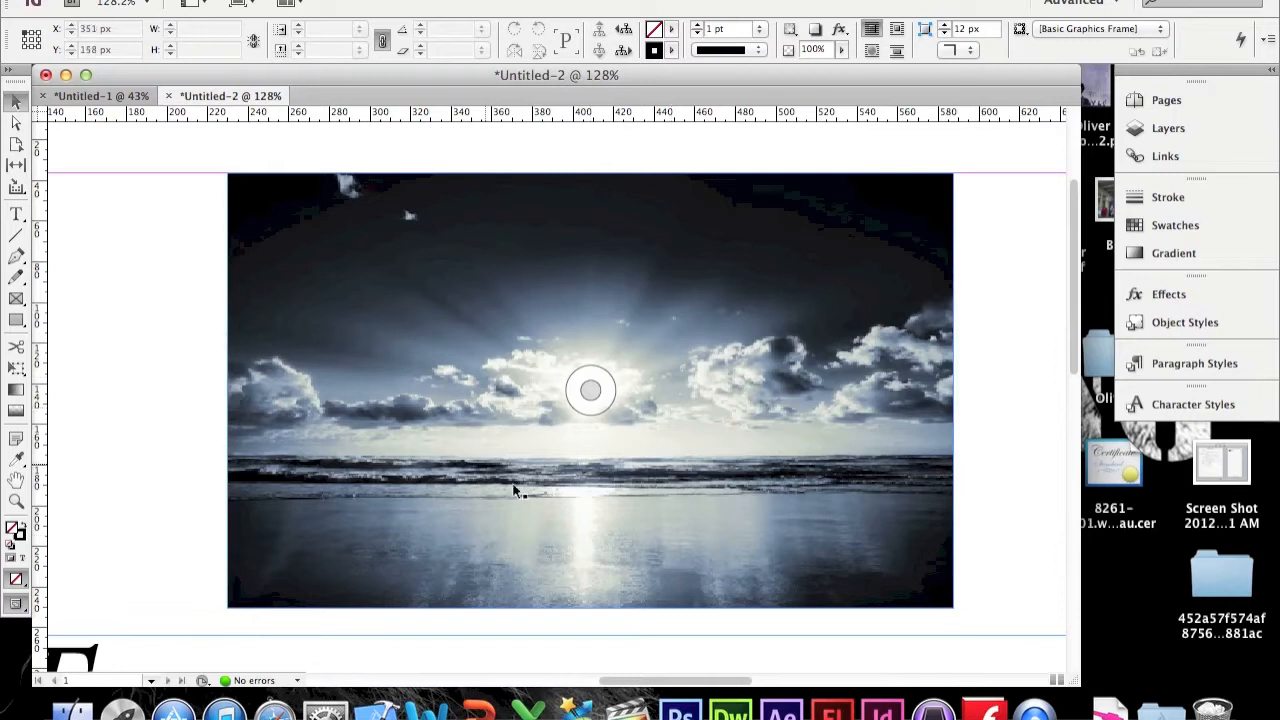
Step: Draw three rectangle frames over the left half of the photo, the first about 42 × 80 px
click(15, 299)
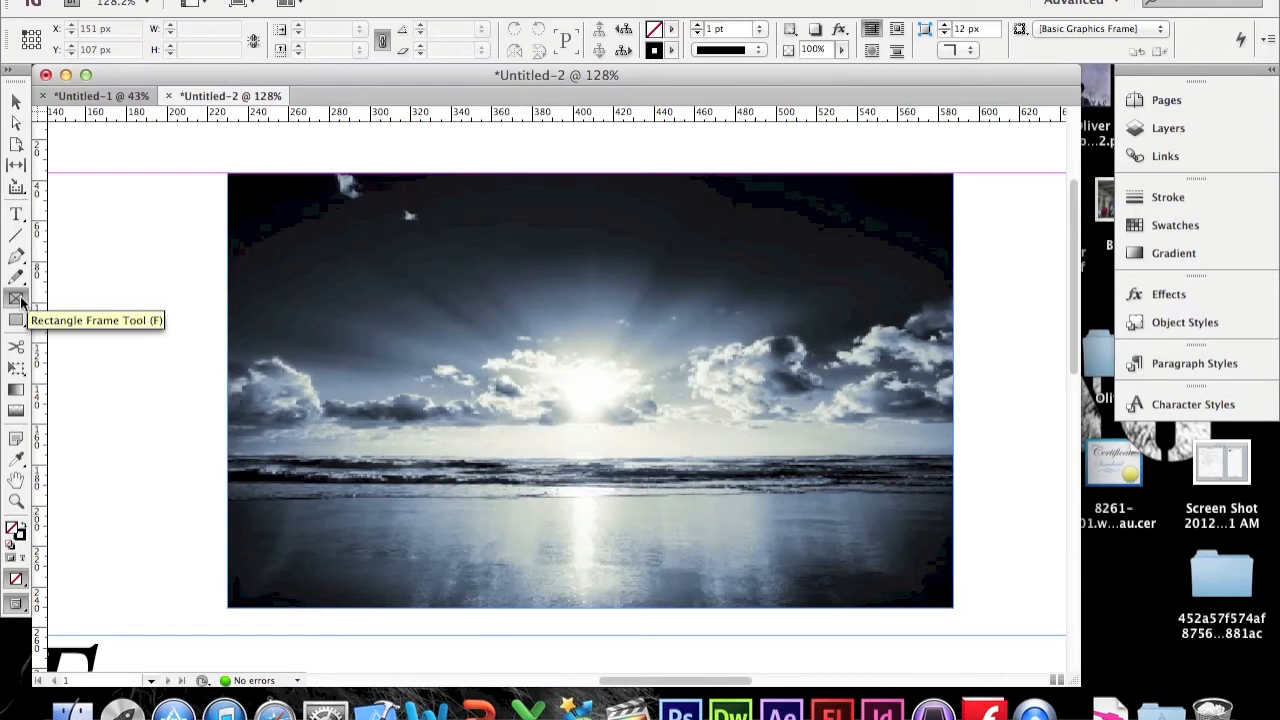
drag(236, 310, 323, 474)
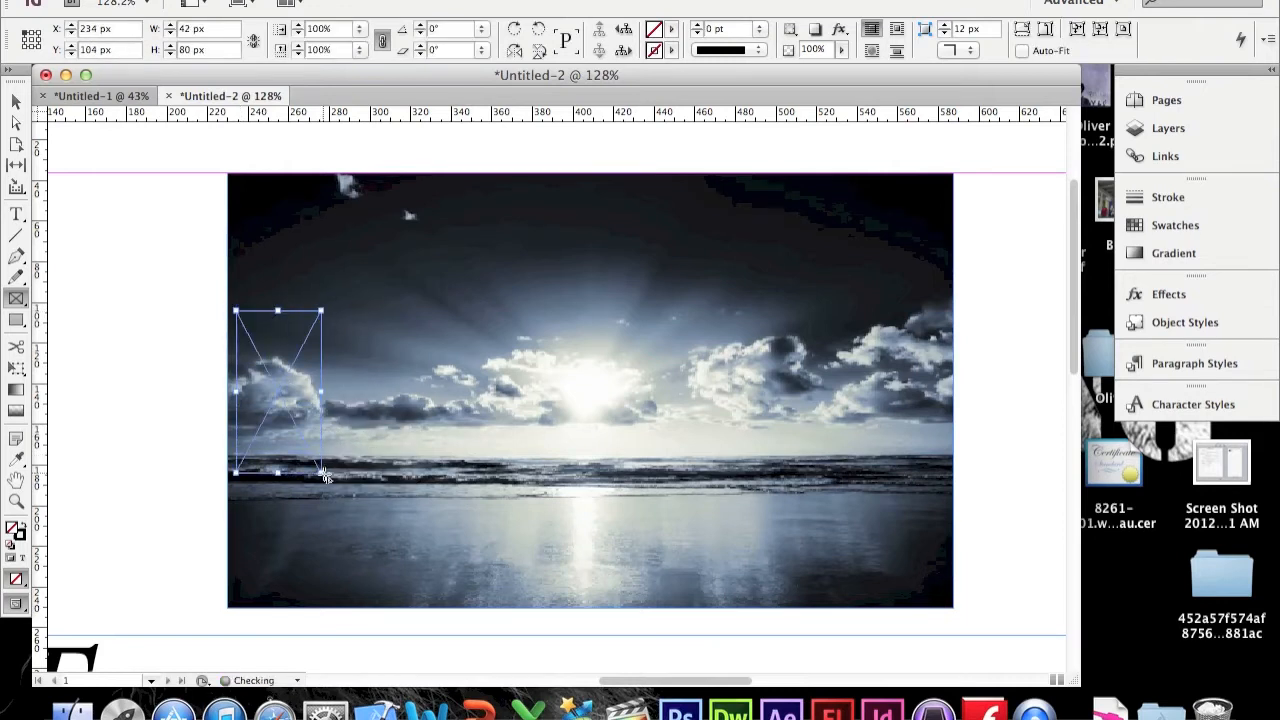
drag(326, 339, 456, 428)
drag(460, 240, 555, 459)
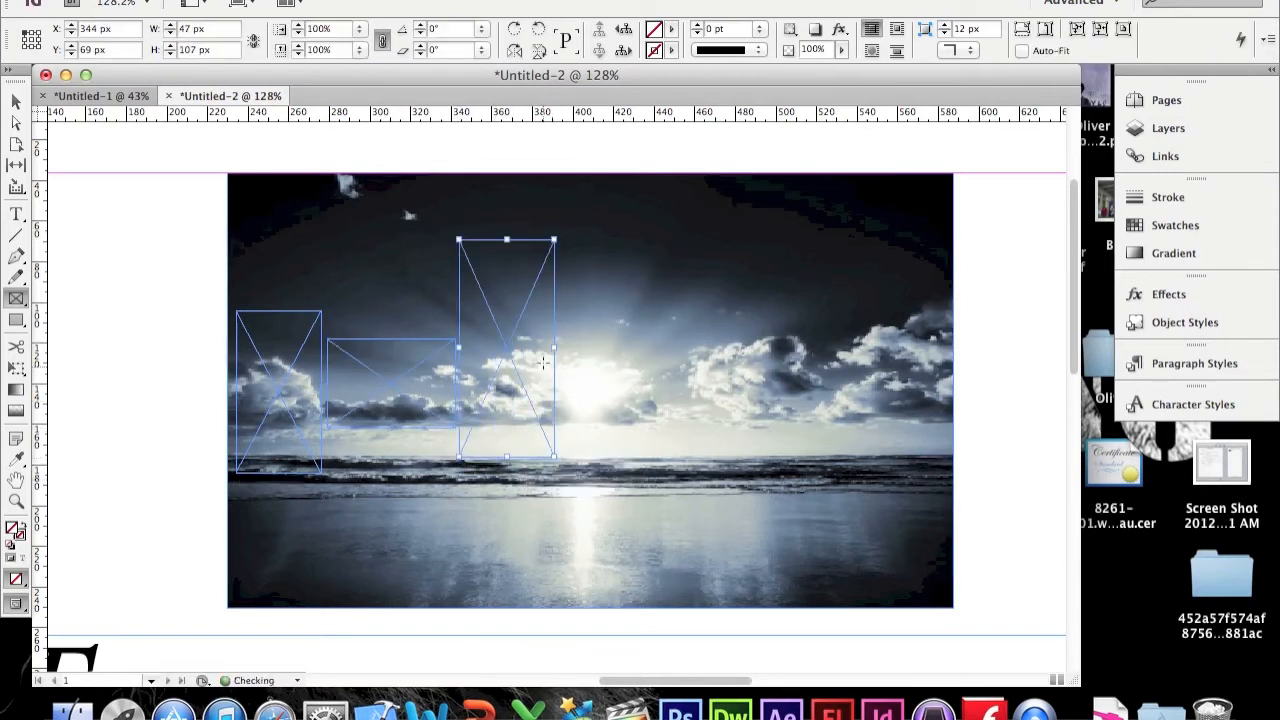
Step: Draw four more overlapping rectangle frames across the centre, right and lower parts of the photo
drag(541, 338, 705, 428)
drag(677, 287, 924, 512)
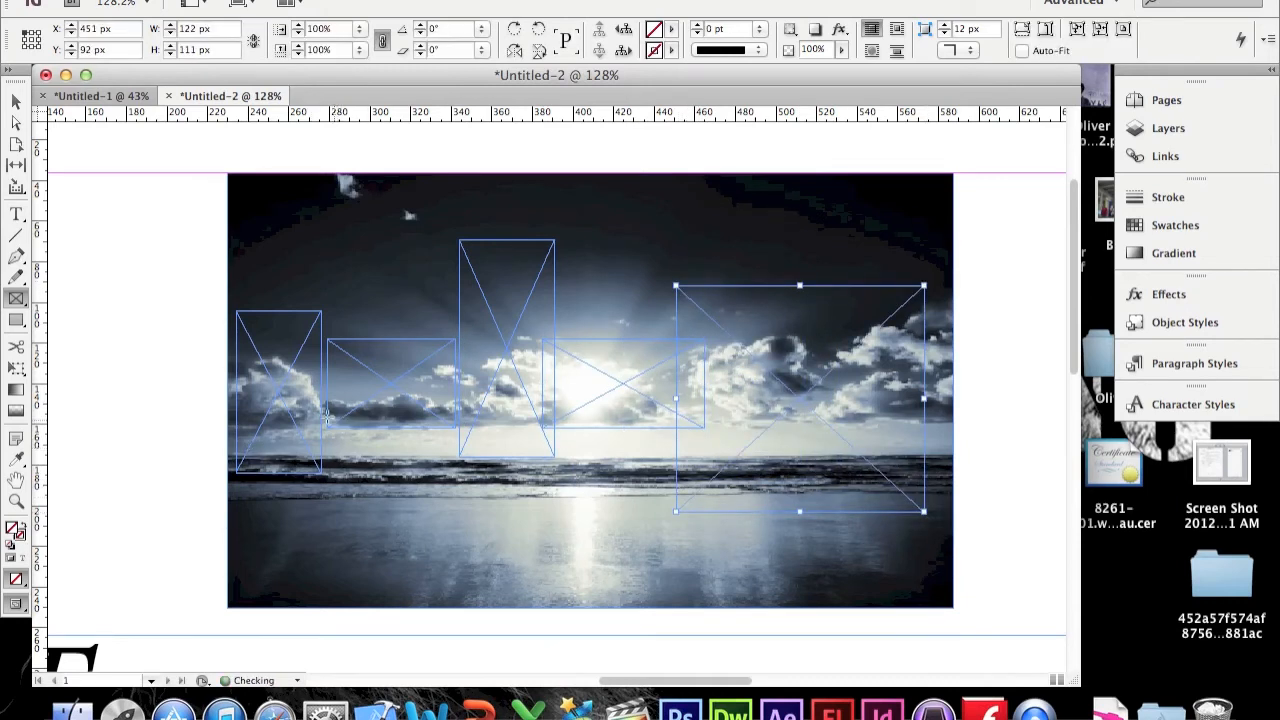
drag(300, 405, 818, 494)
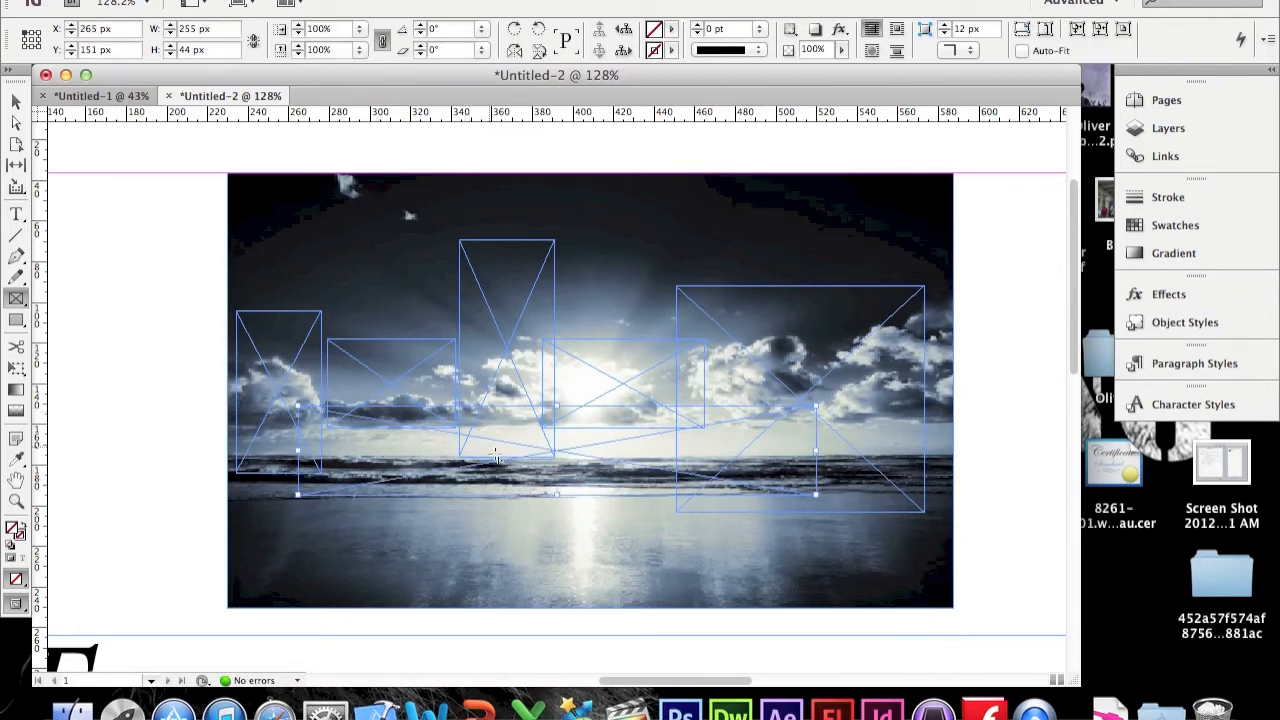
drag(495, 478, 780, 568)
Step: Rotate the first frame slightly and the second frame about 16° using the Selection tool
key(v)
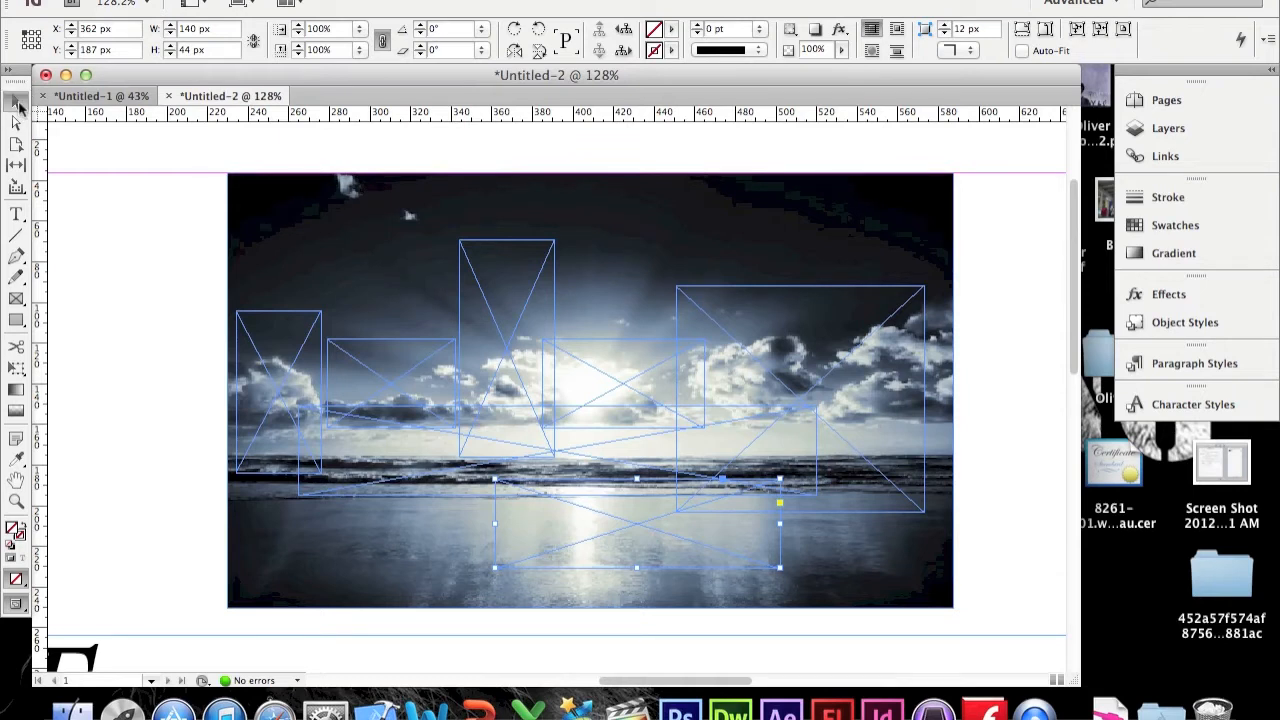
click(319, 318)
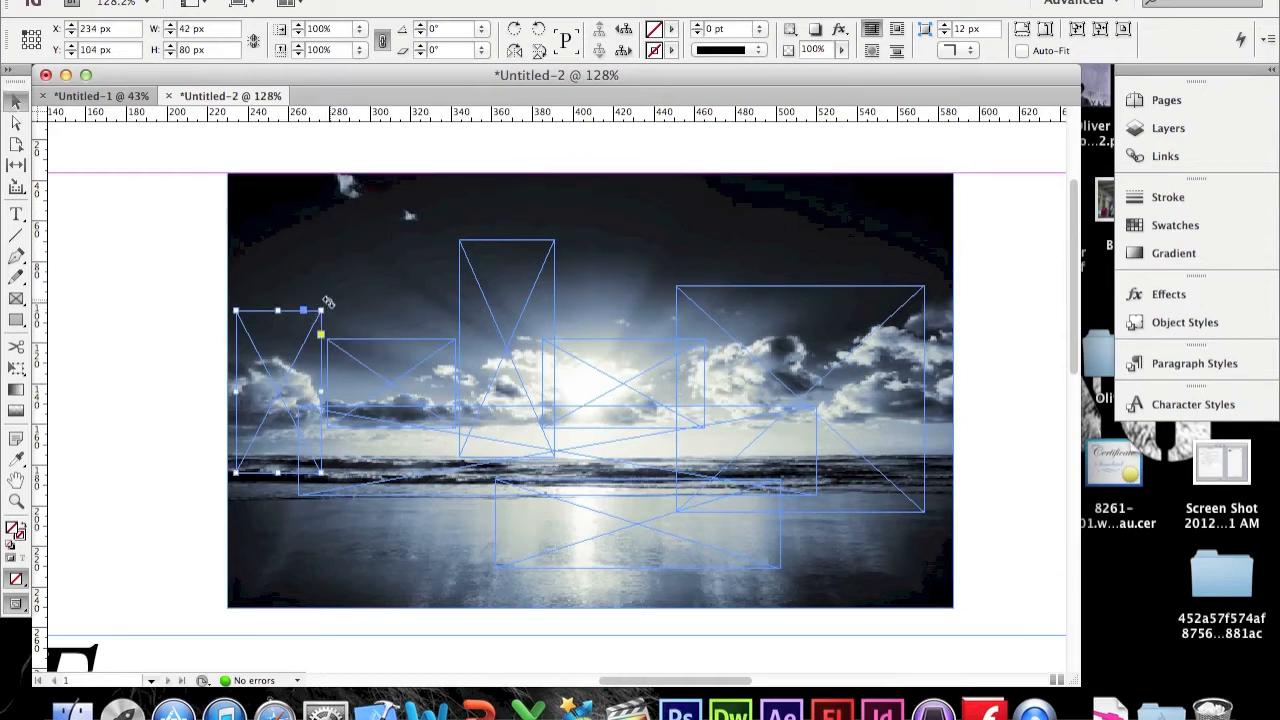
mouse_move(336, 306)
mouse_down()
mouse_move(329, 296)
mouse_move(342, 308)
mouse_up()
click(388, 345)
drag(459, 333, 441, 318)
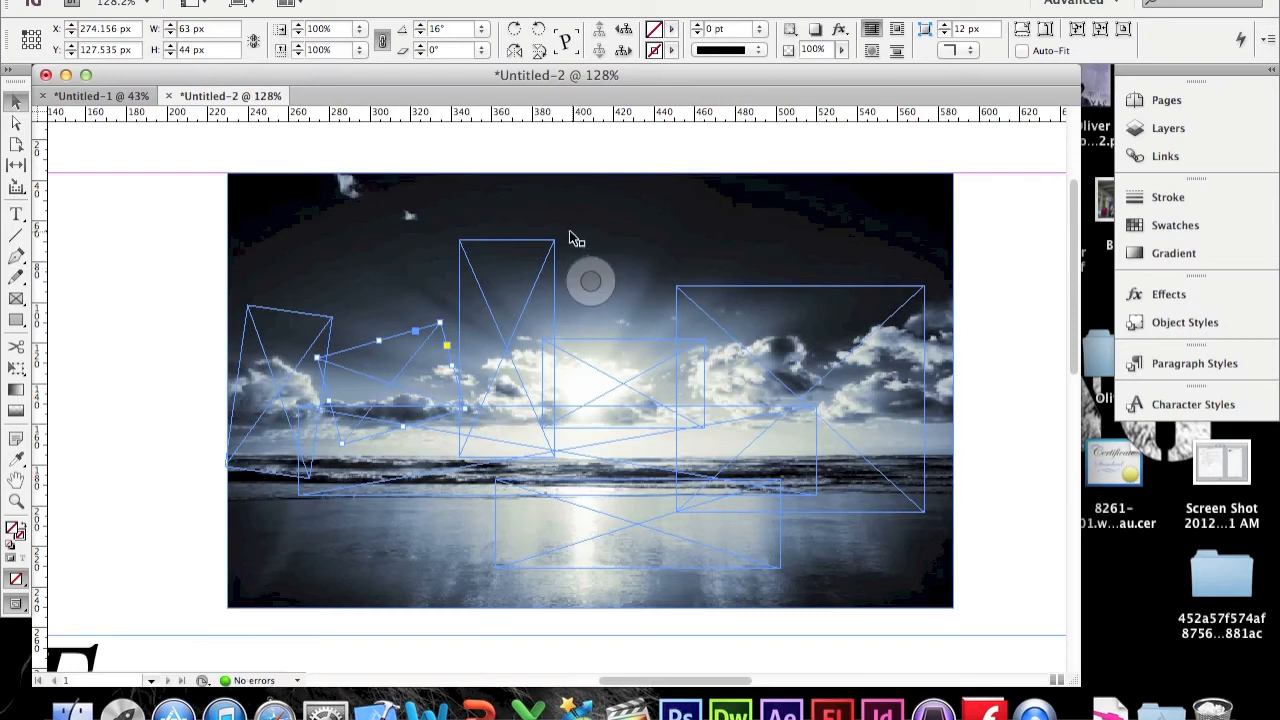
Step: Rotate the tilted centre frame about -13° and the large right frame about 7°, then deselect
click(622, 348)
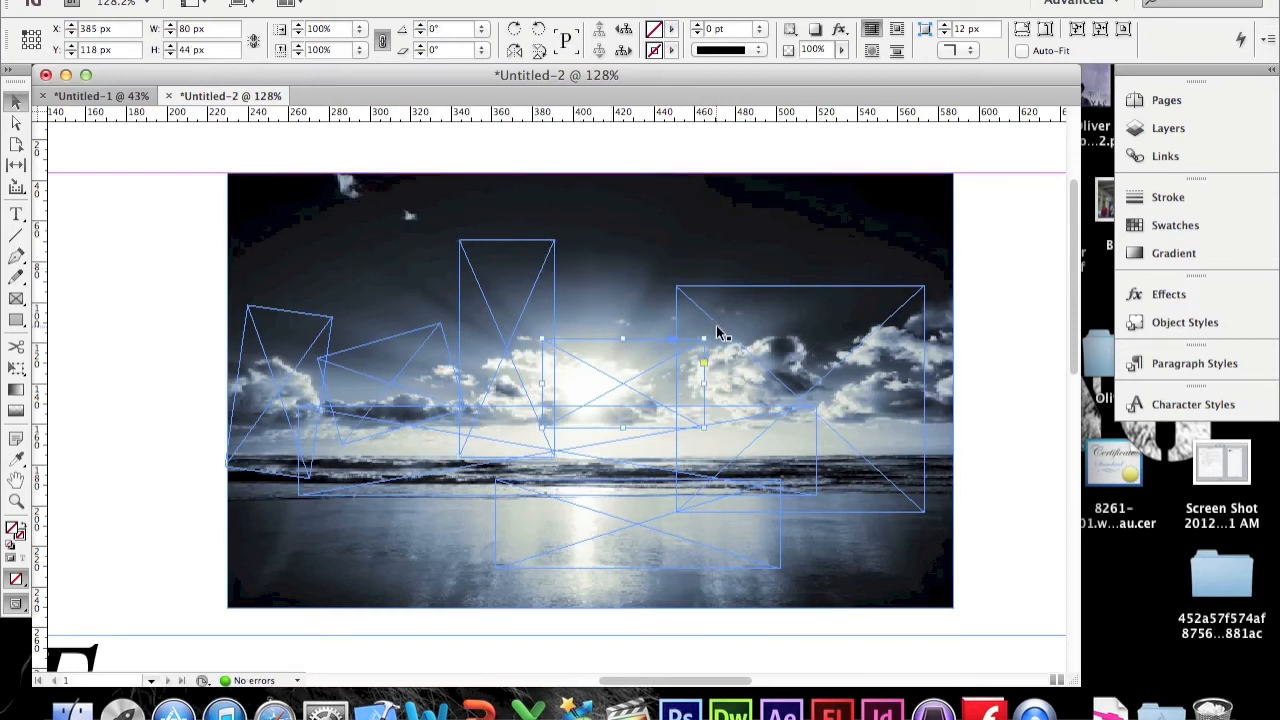
drag(713, 330, 737, 357)
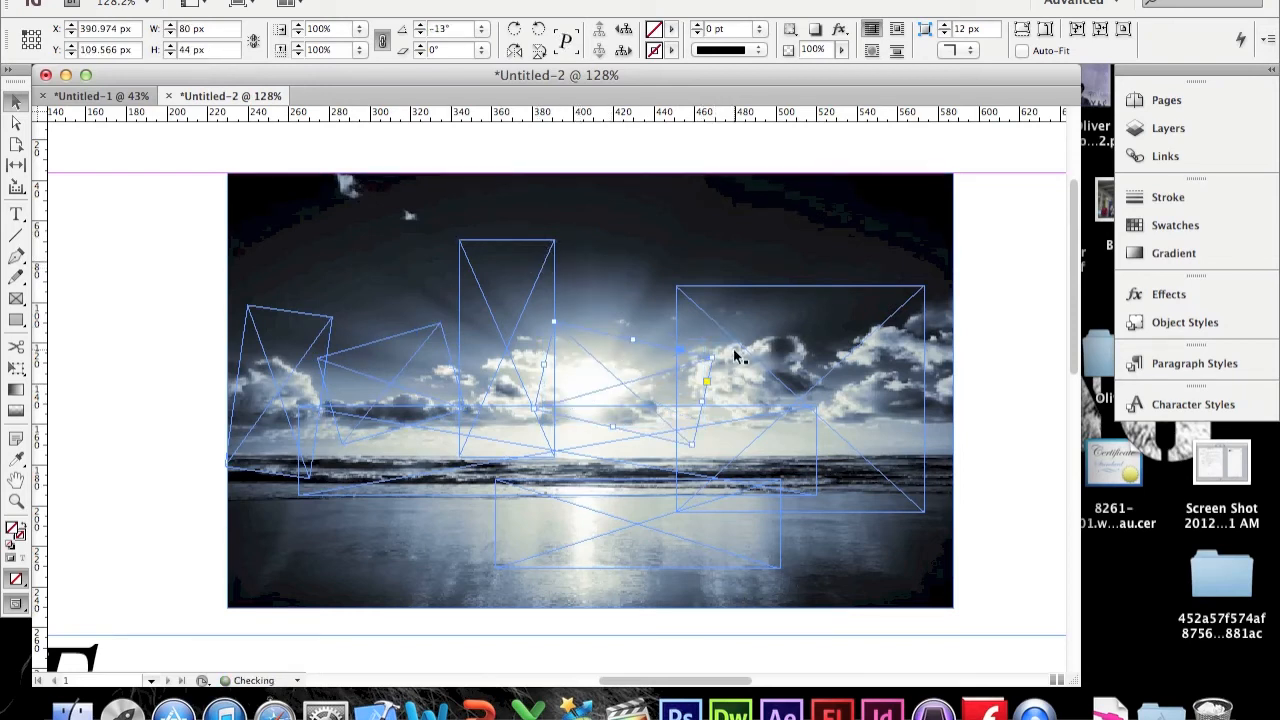
click(768, 479)
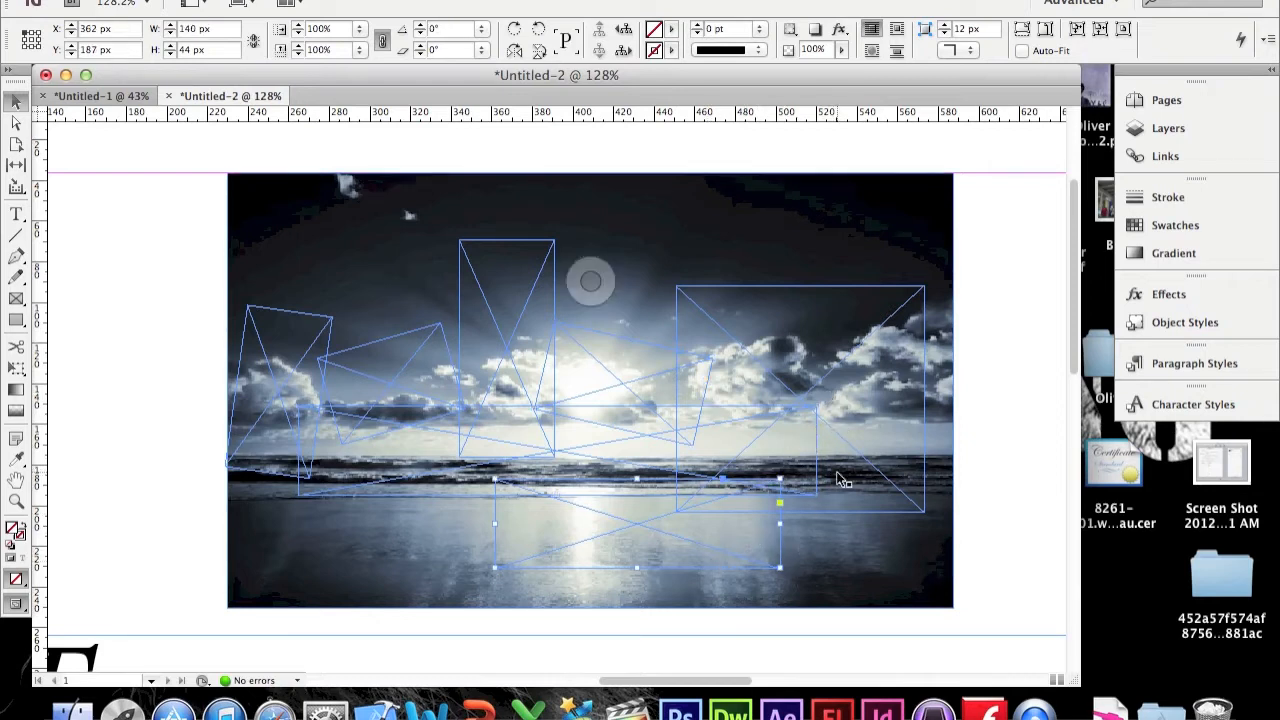
click(918, 320)
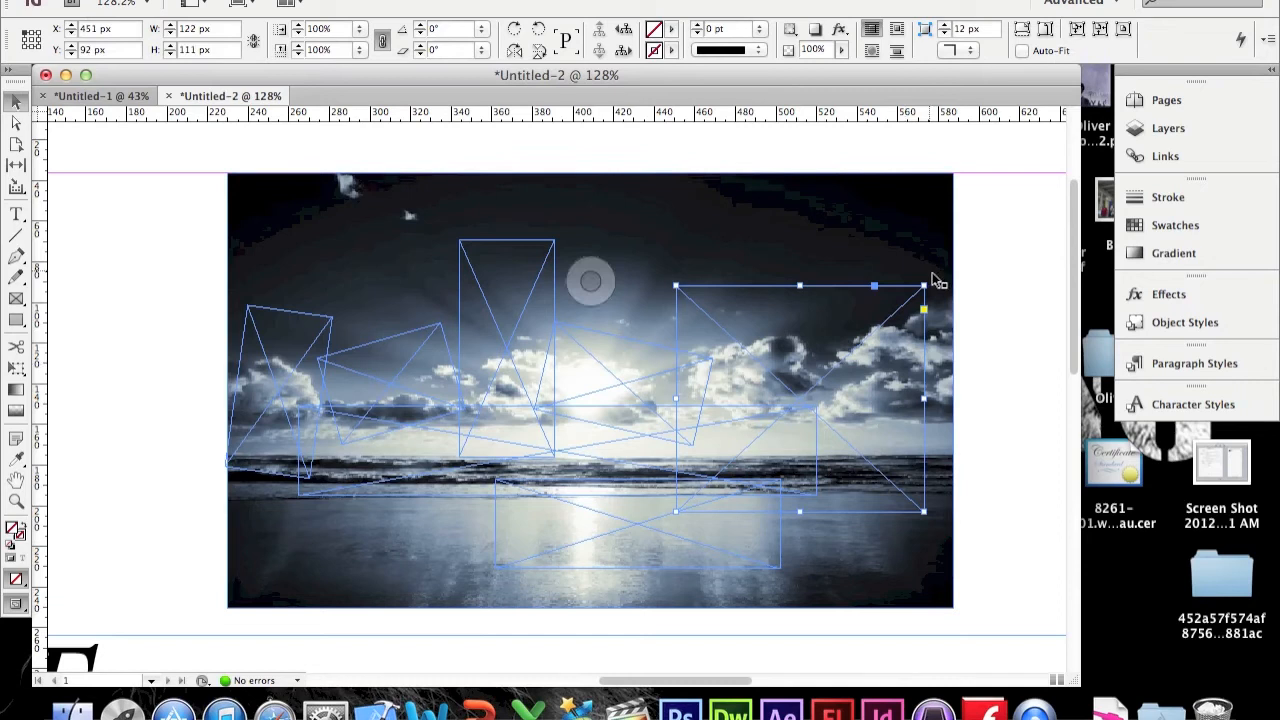
drag(934, 281, 914, 268)
click(1005, 251)
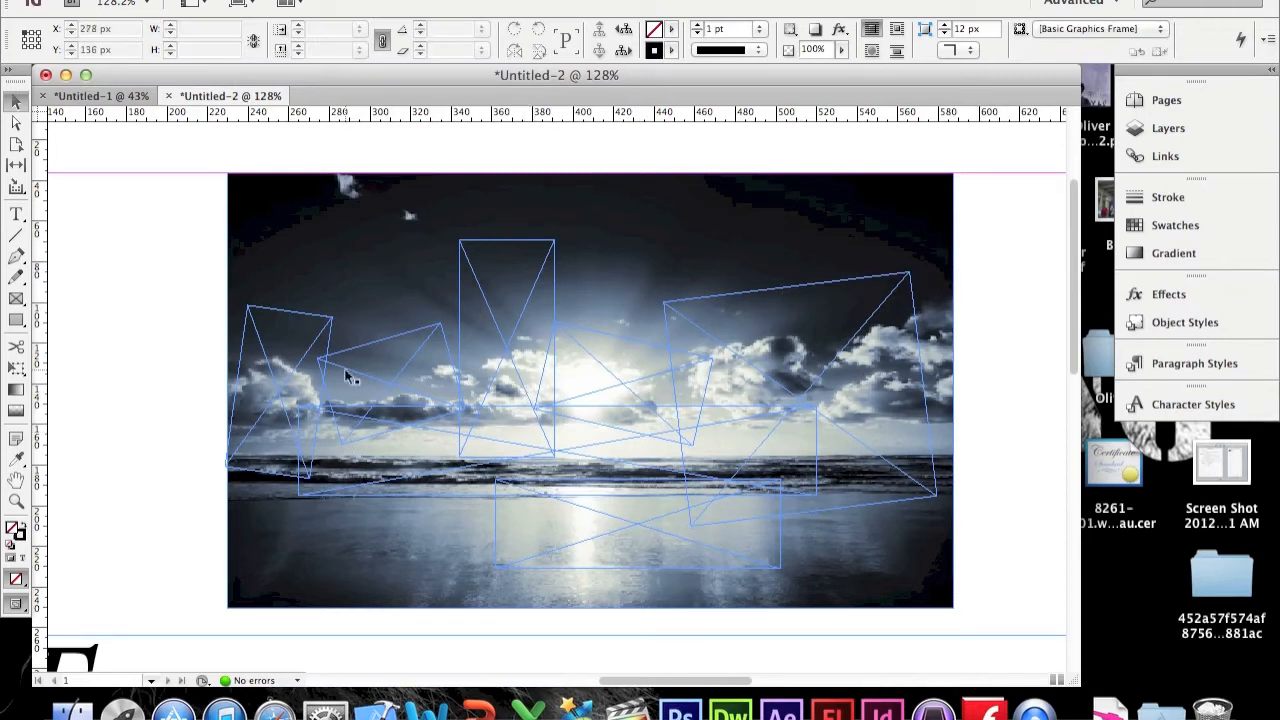
Step: Cut the beach photo from the page
click(590, 281)
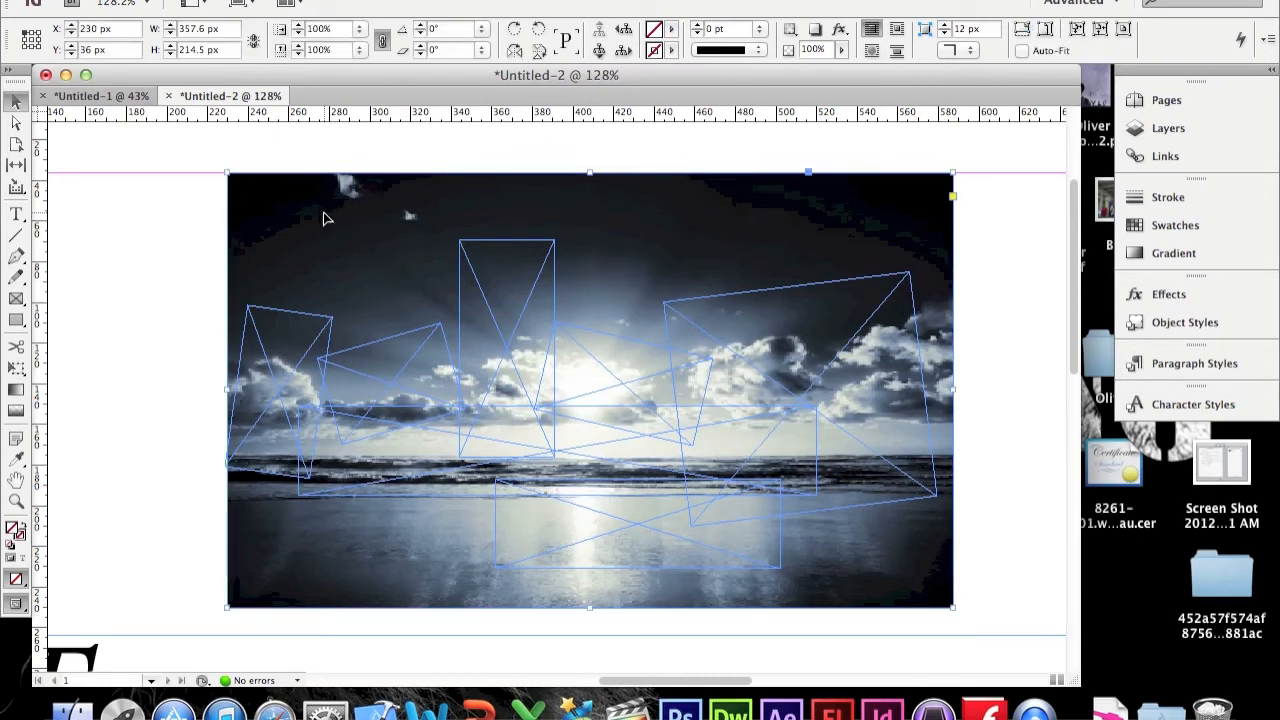
right_click(323, 218)
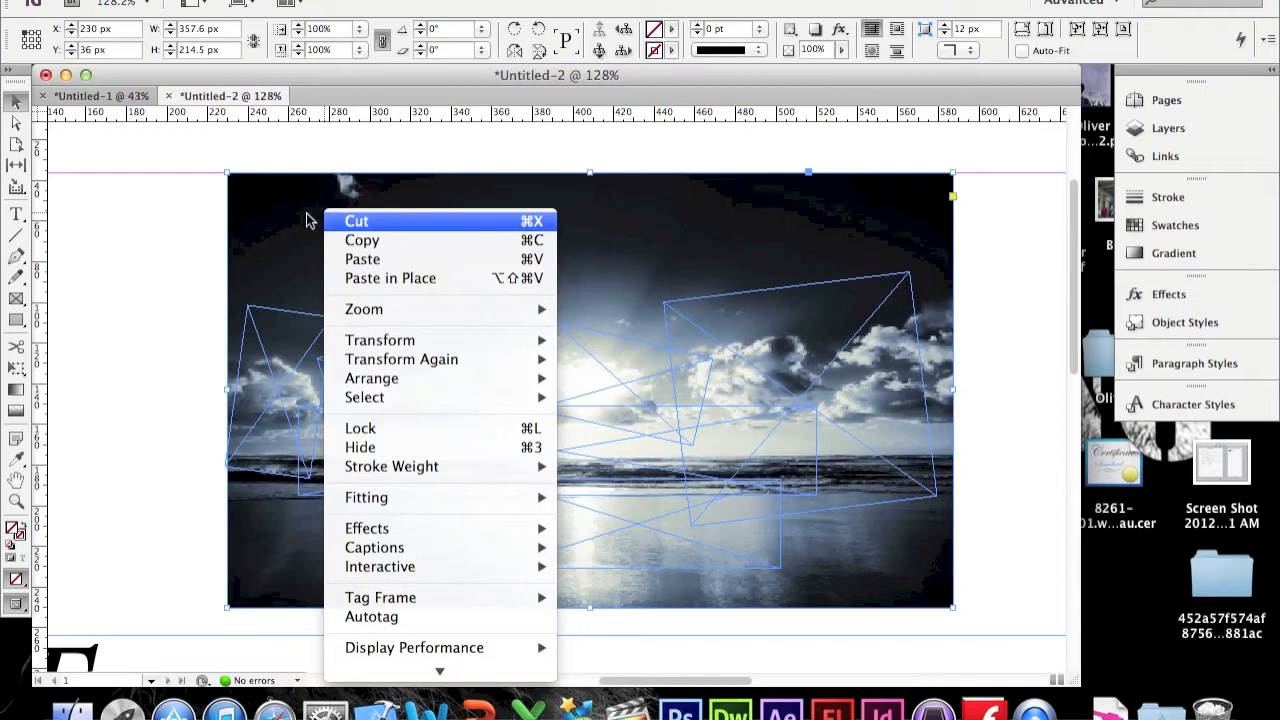
click(205, 198)
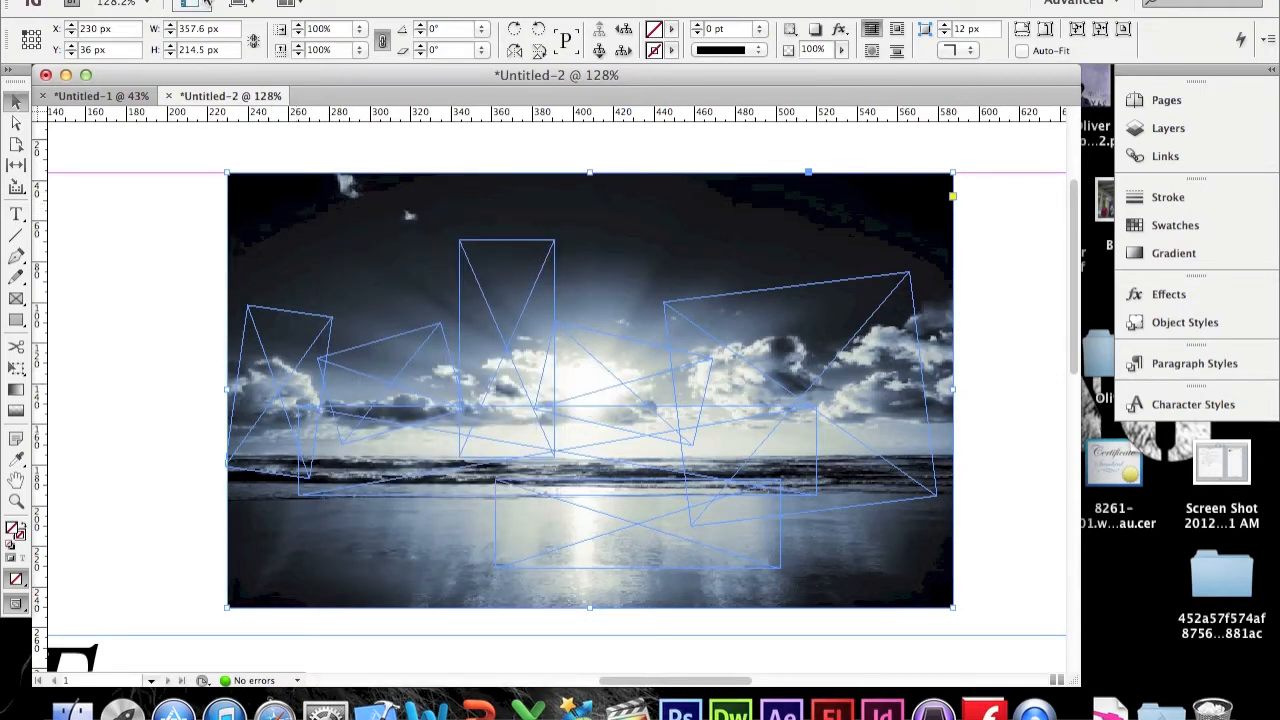
click(190, 0)
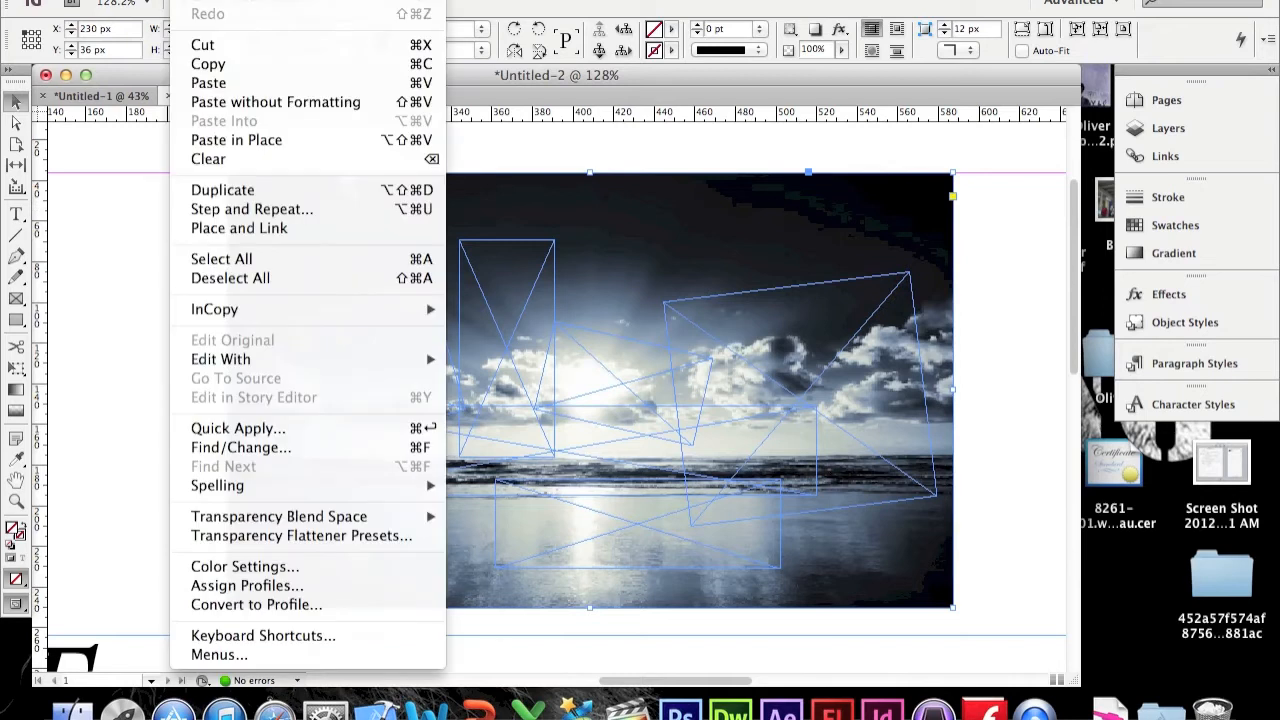
click(237, 44)
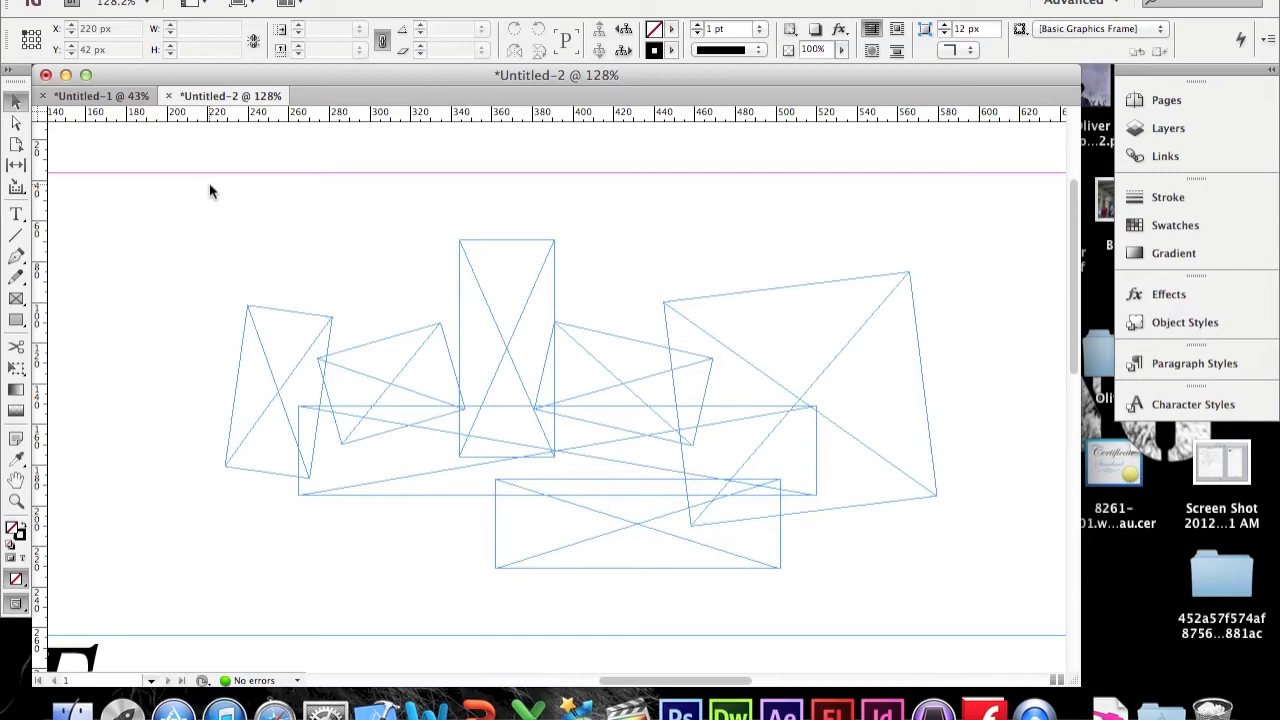
Step: Paste the photo into the two tilted frames on the left using Paste Into
click(284, 355)
click(230, 2)
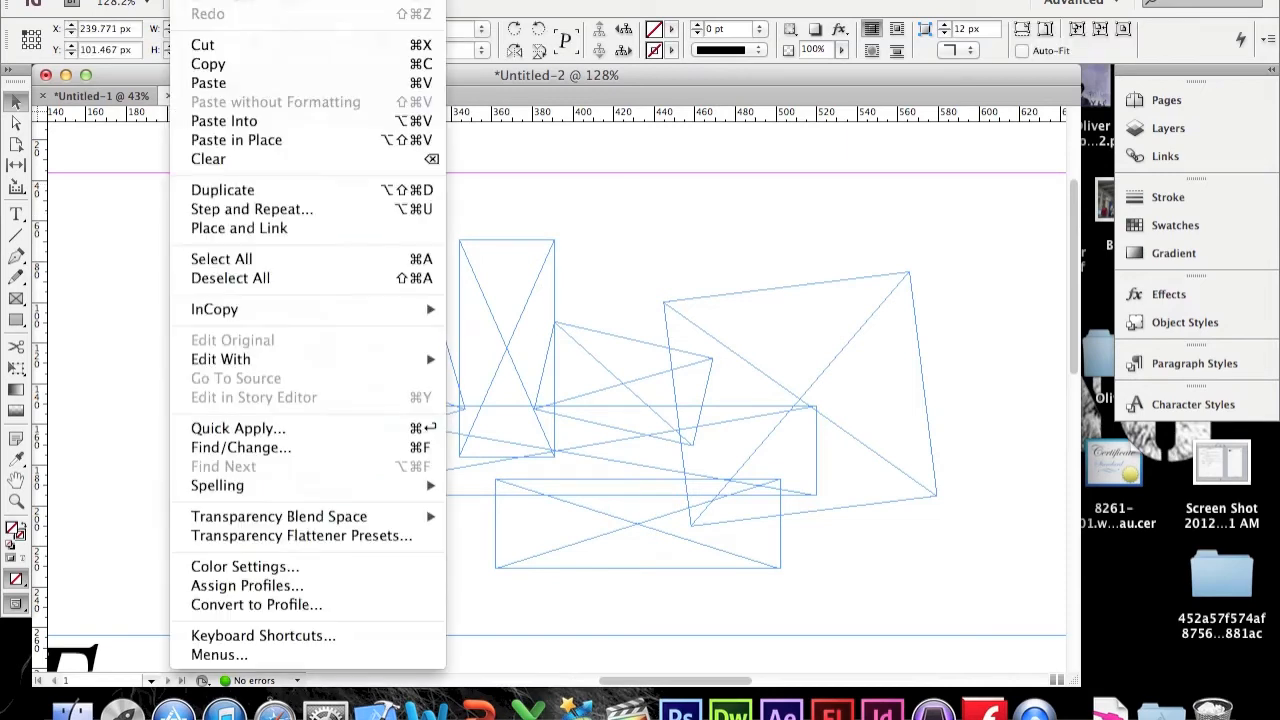
click(269, 122)
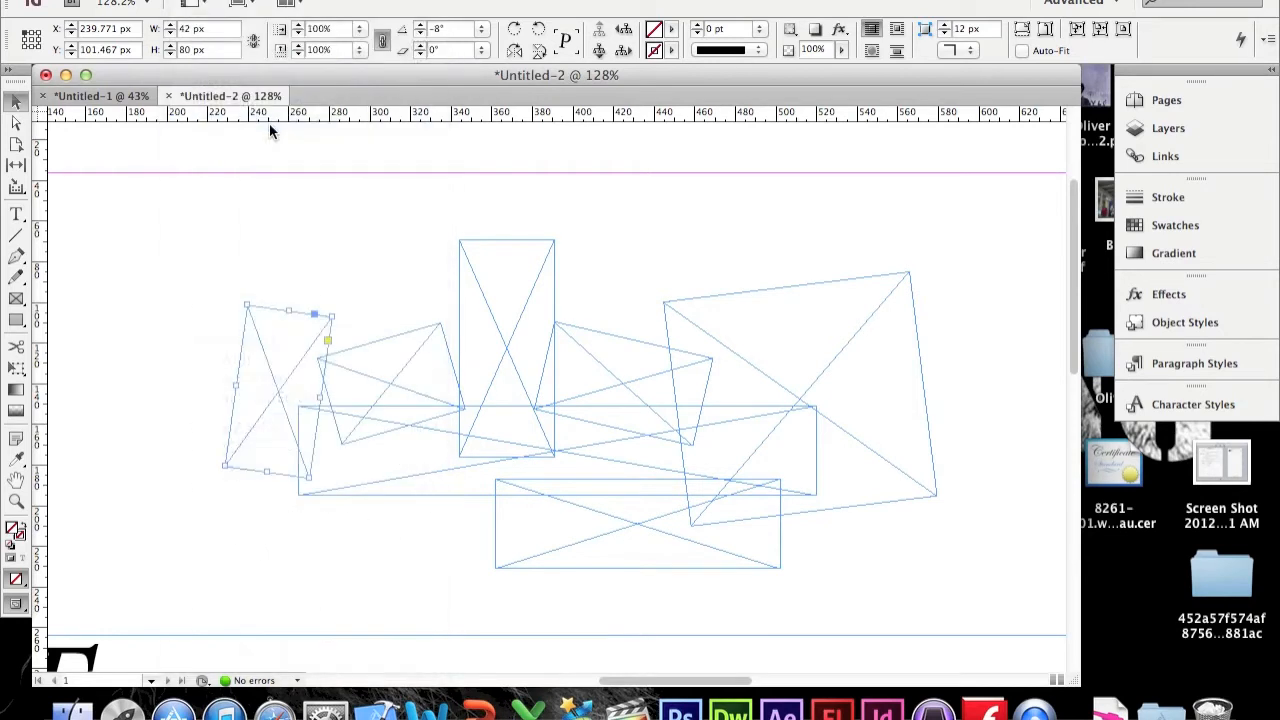
click(371, 364)
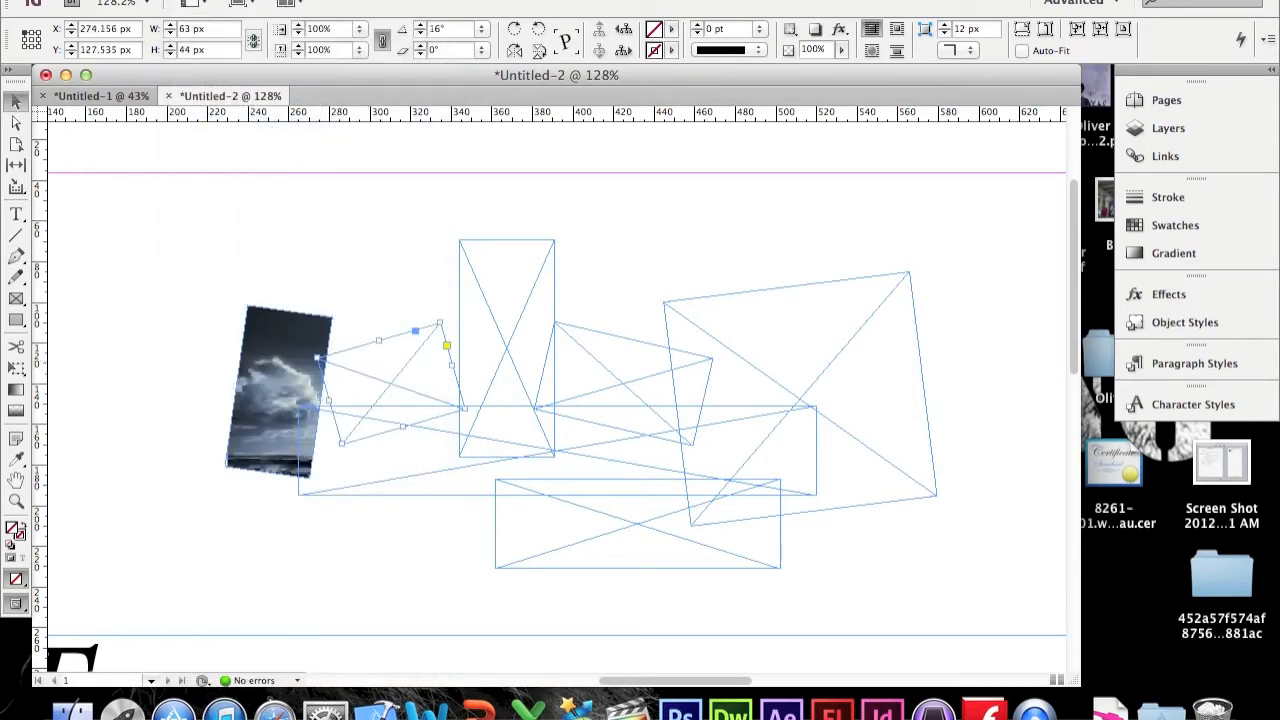
click(265, 4)
click(269, 121)
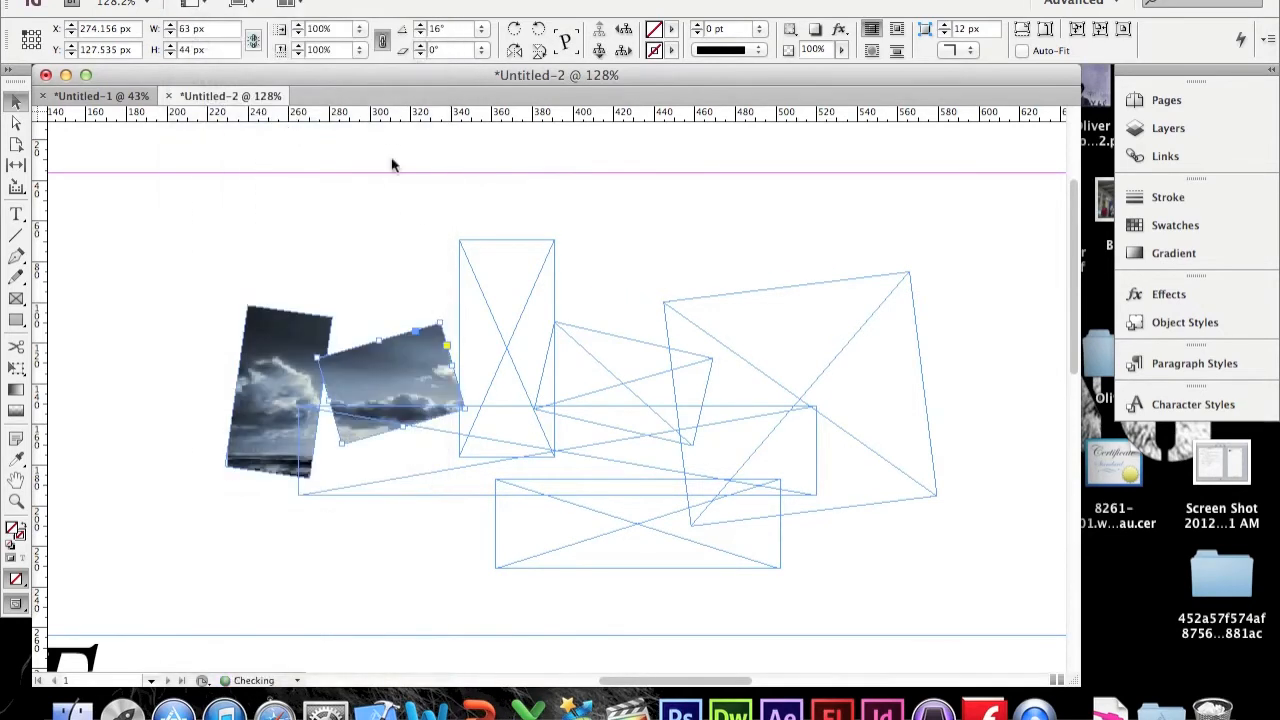
Step: Paste the photo into the tall centre frame and the tilted frame beside it
click(531, 271)
click(265, 4)
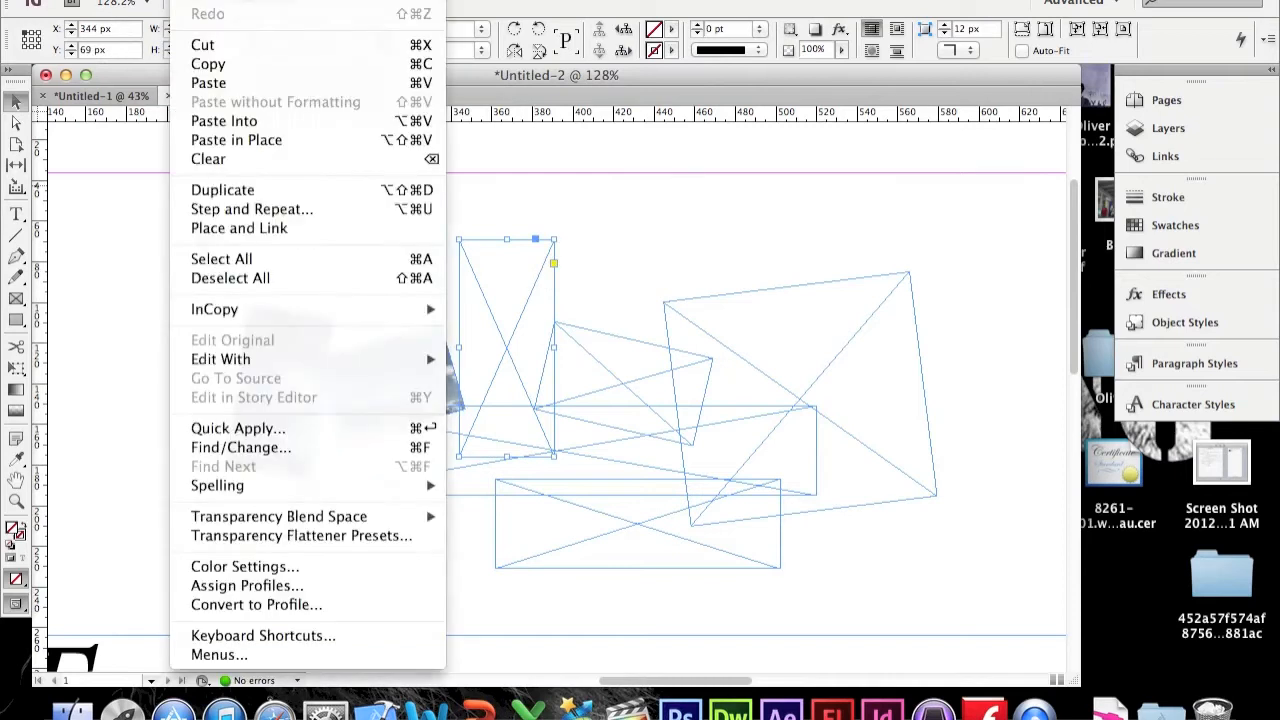
click(309, 120)
click(655, 354)
click(265, 4)
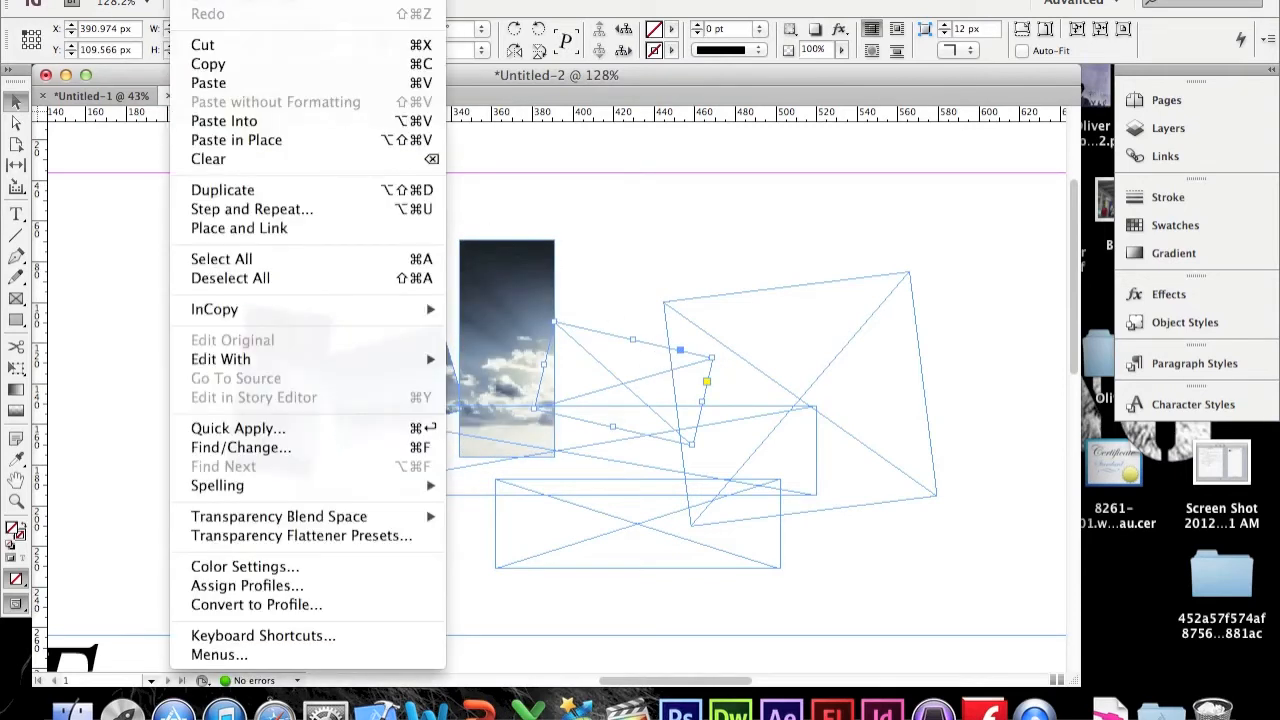
click(275, 121)
Step: Paste the photo into the large right frame and the wide horizontal frame
click(849, 317)
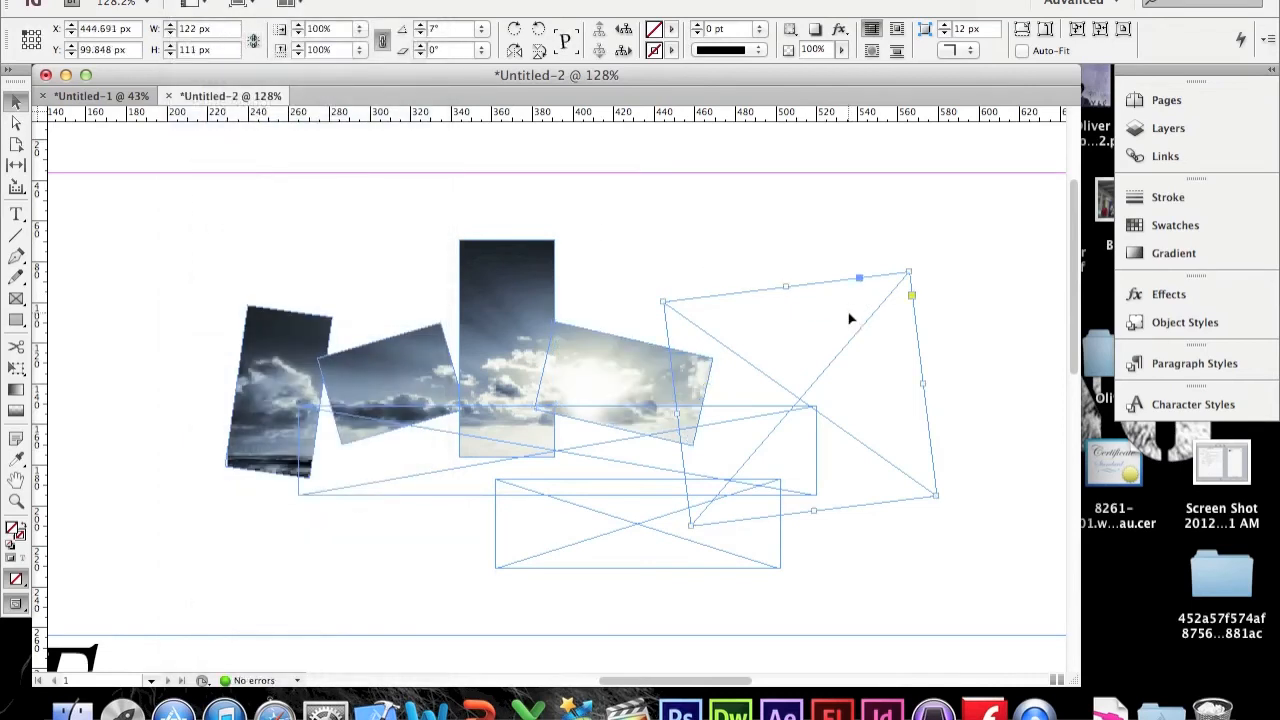
click(200, 2)
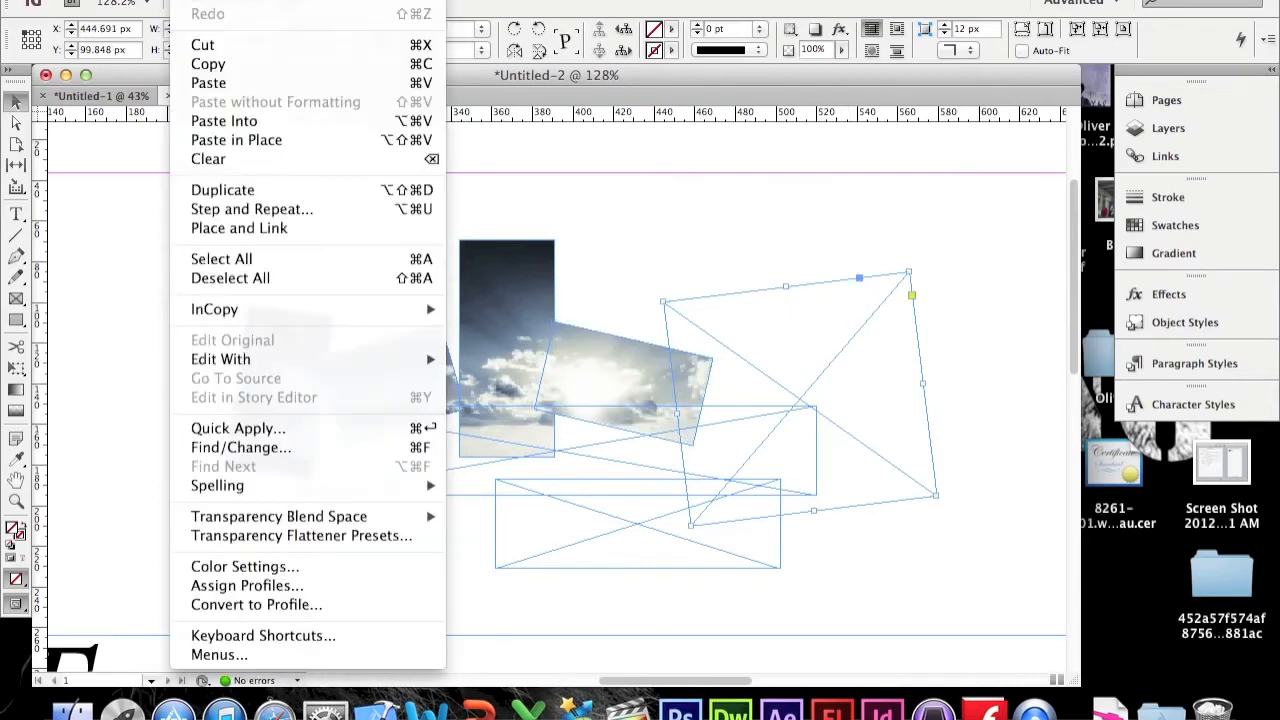
click(279, 128)
click(597, 471)
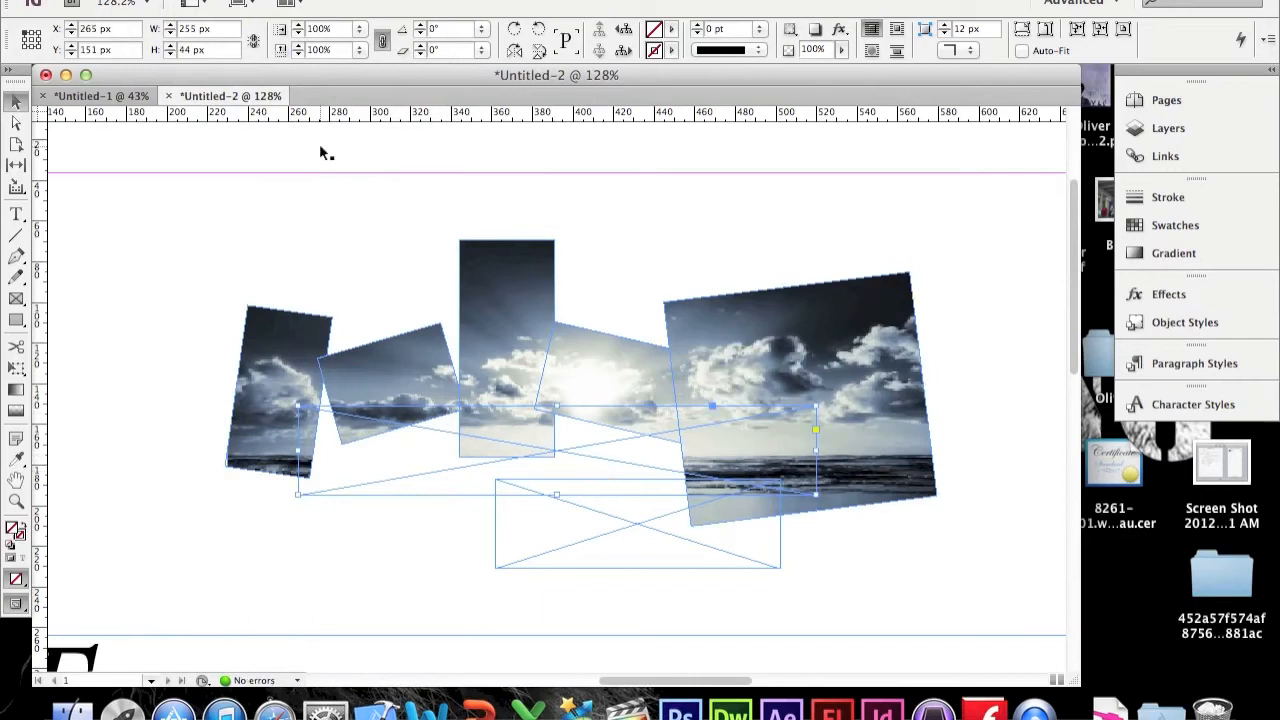
click(188, 3)
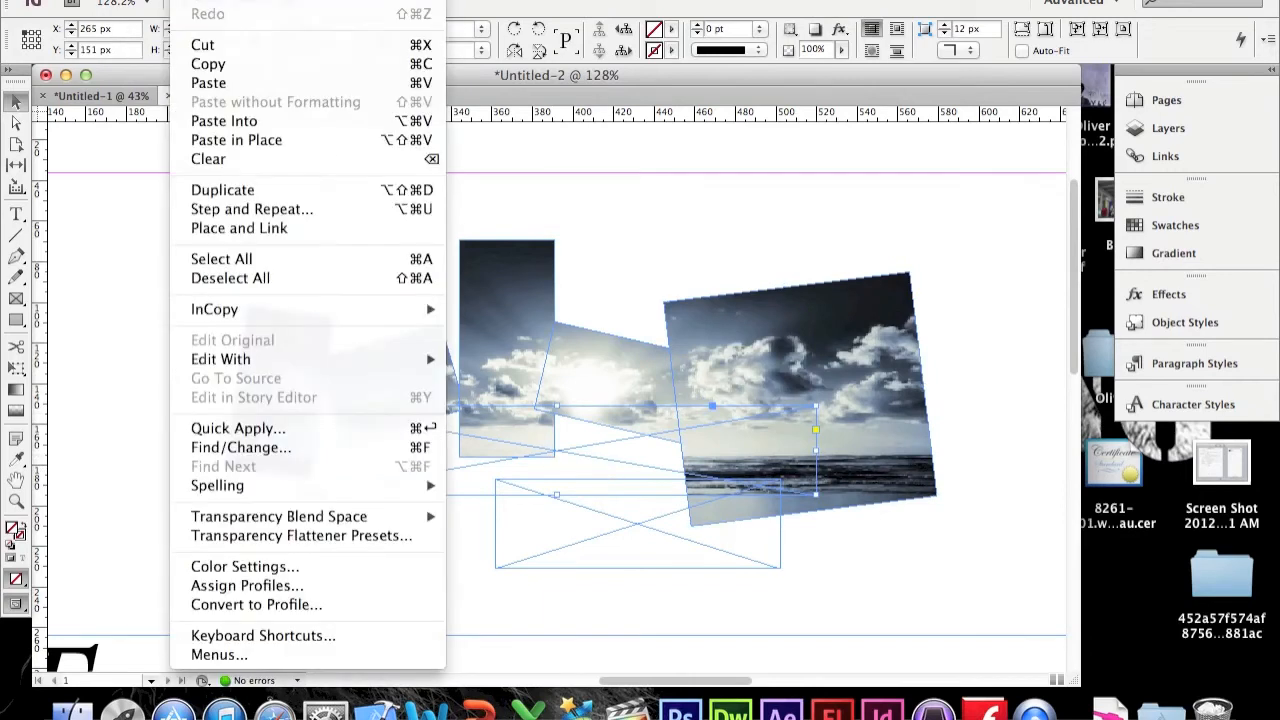
click(258, 124)
Step: Paste the photo into the bottom frame, then deselect everything
click(594, 490)
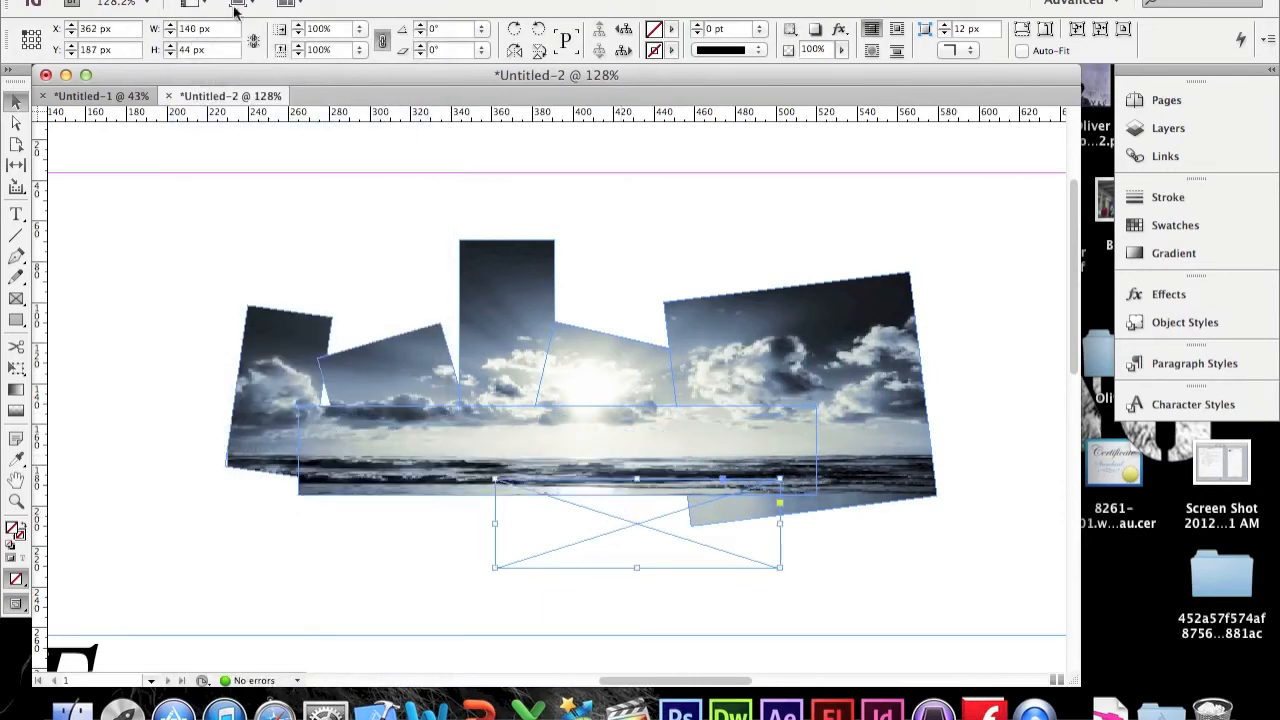
click(200, 3)
click(279, 124)
click(792, 205)
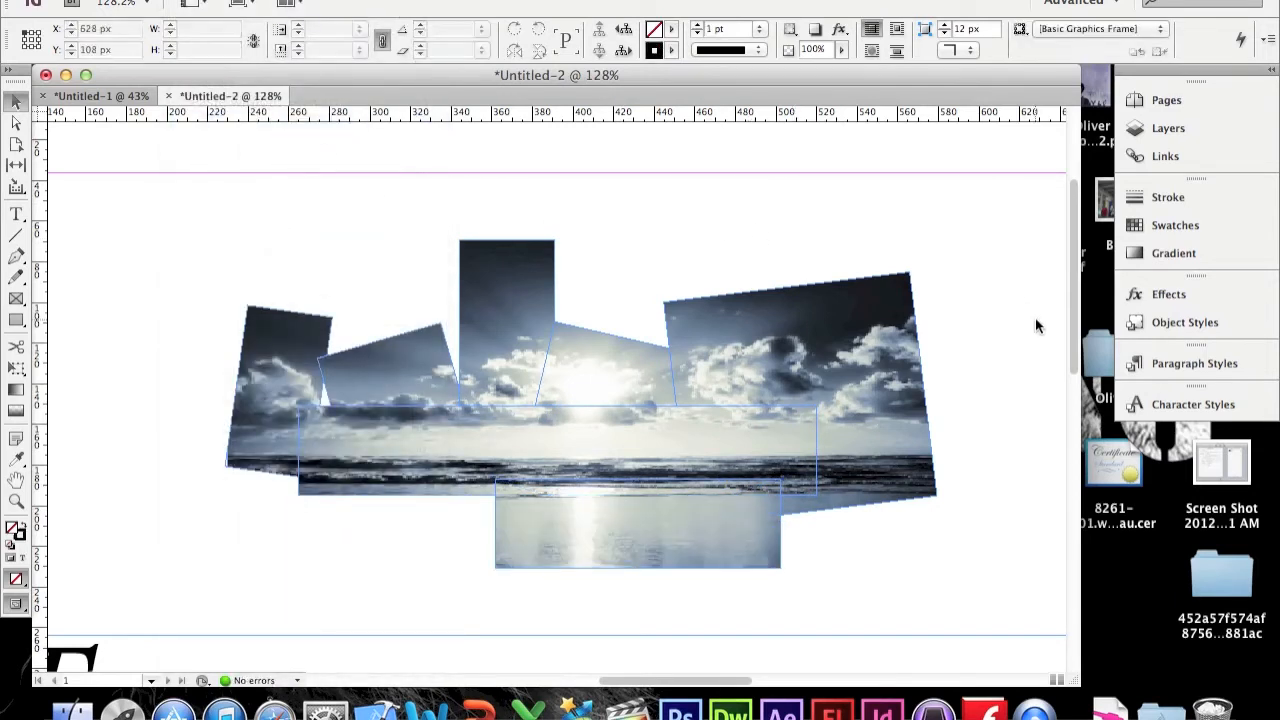
Step: Zoom and scroll around to review the pieced photo collage above the article text
scroll(1035, 317, down, 10)
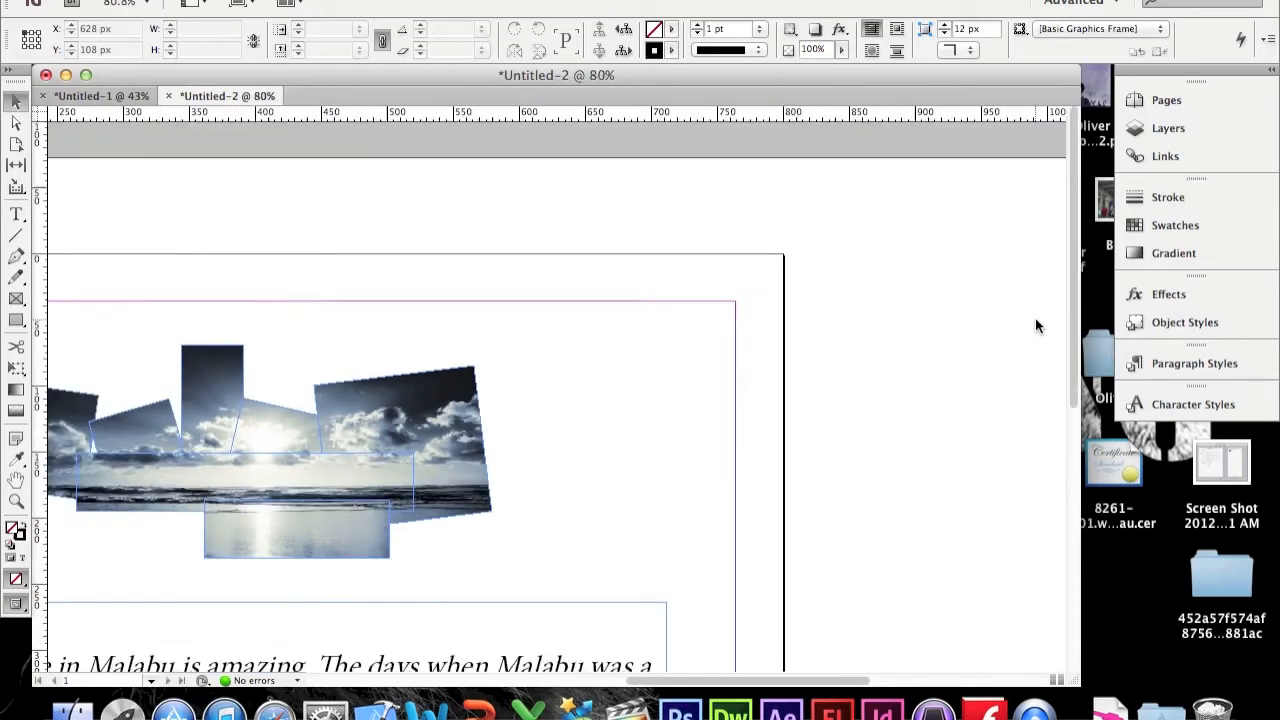
scroll(1035, 317, down, 3)
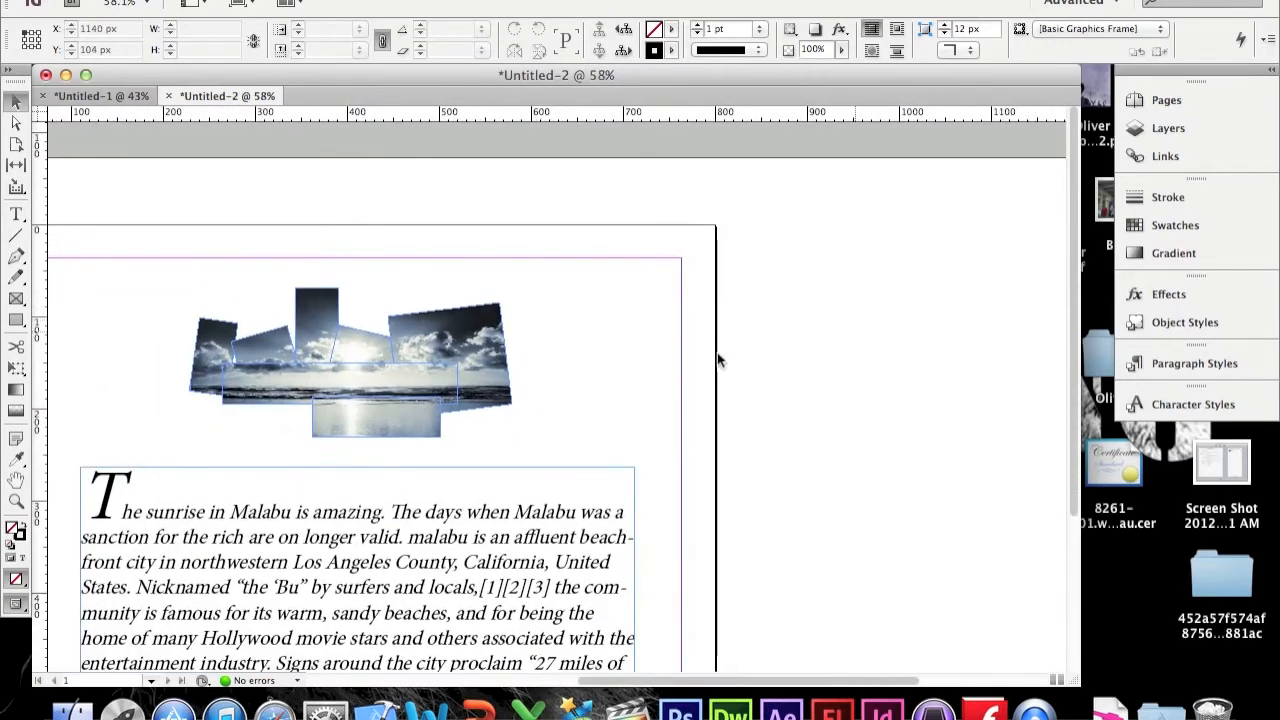
scroll(565, 460, left, 5)
scroll(565, 460, down, 1)
click(653, 310)
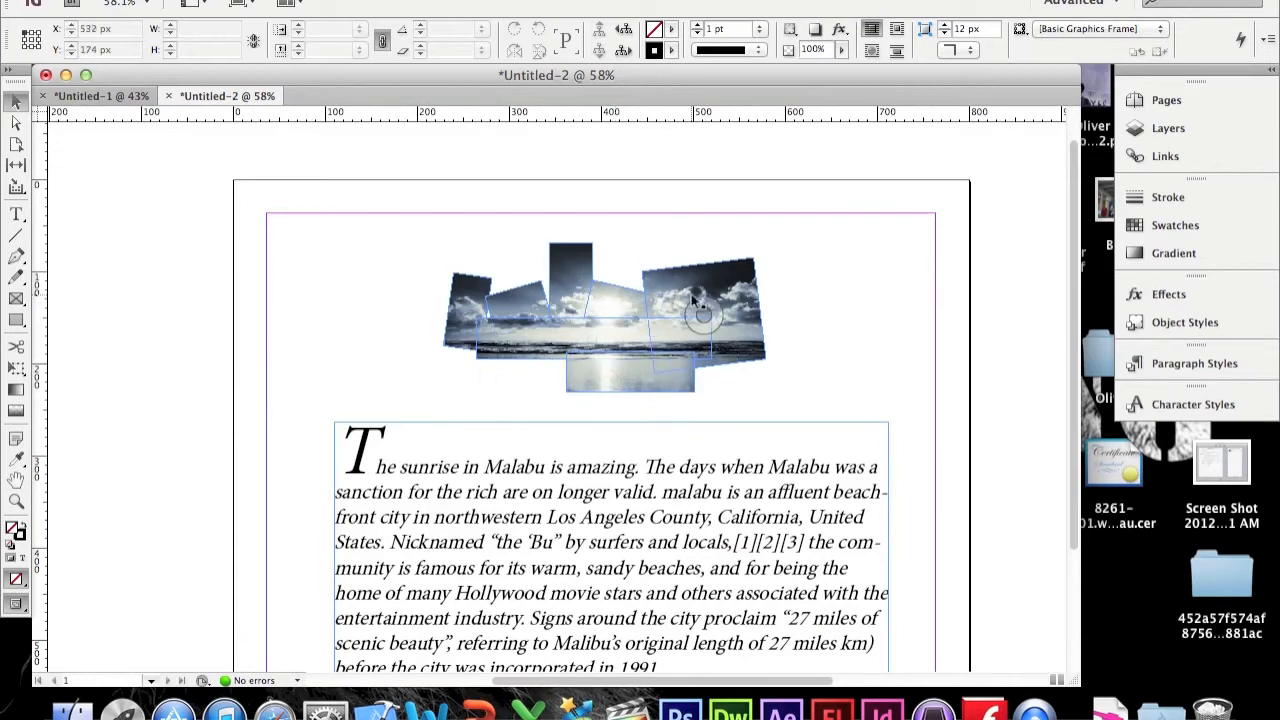
scroll(693, 302, up, 4)
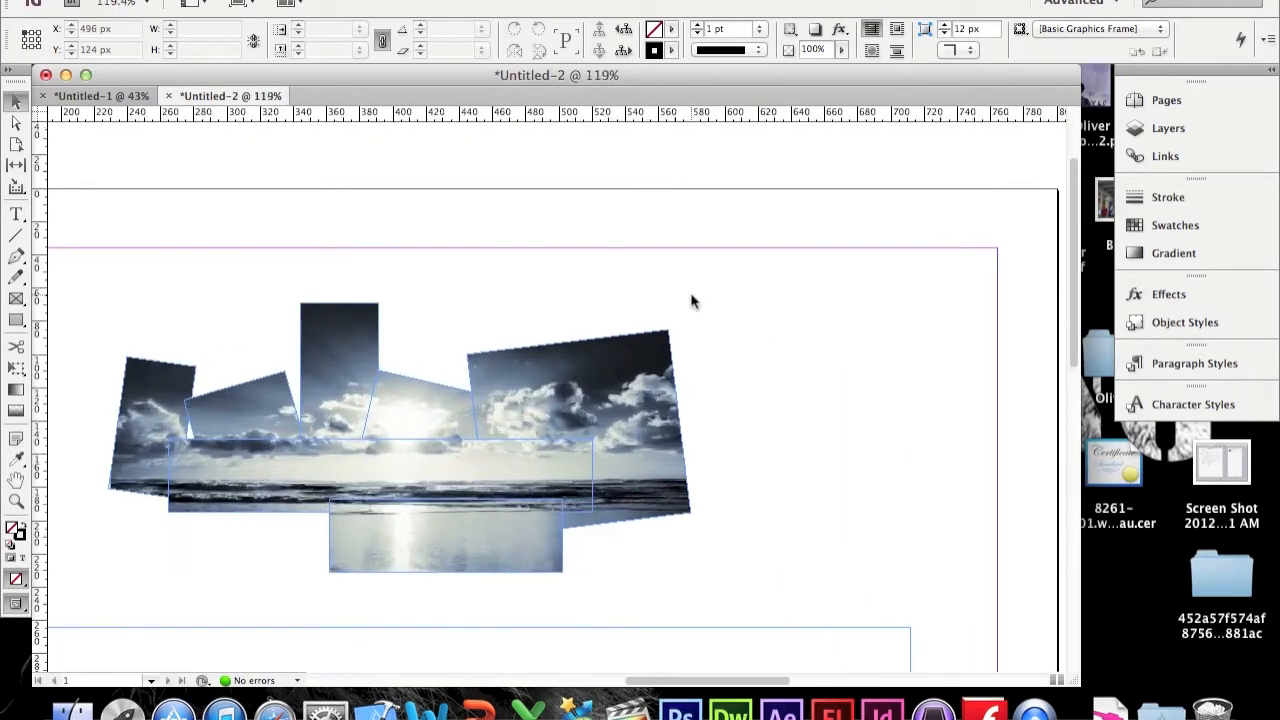
scroll(691, 302, down, 5)
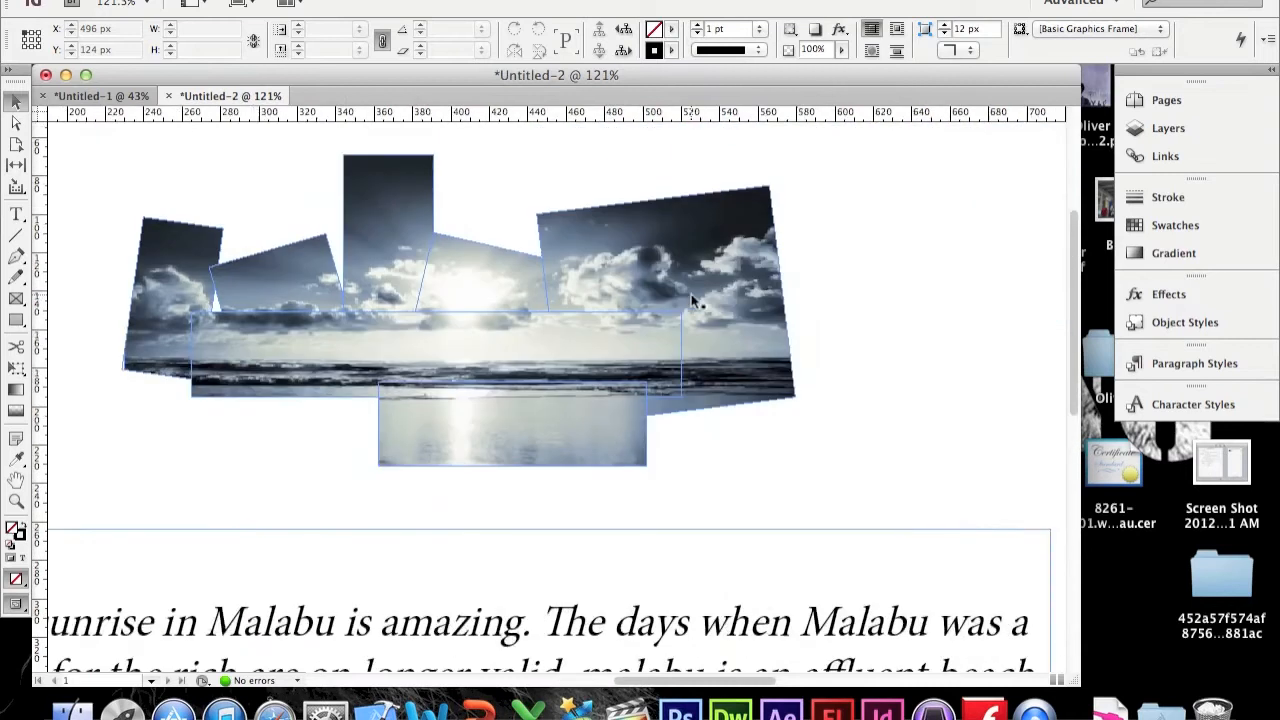
scroll(691, 302, left, 6)
scroll(693, 302, right, 3)
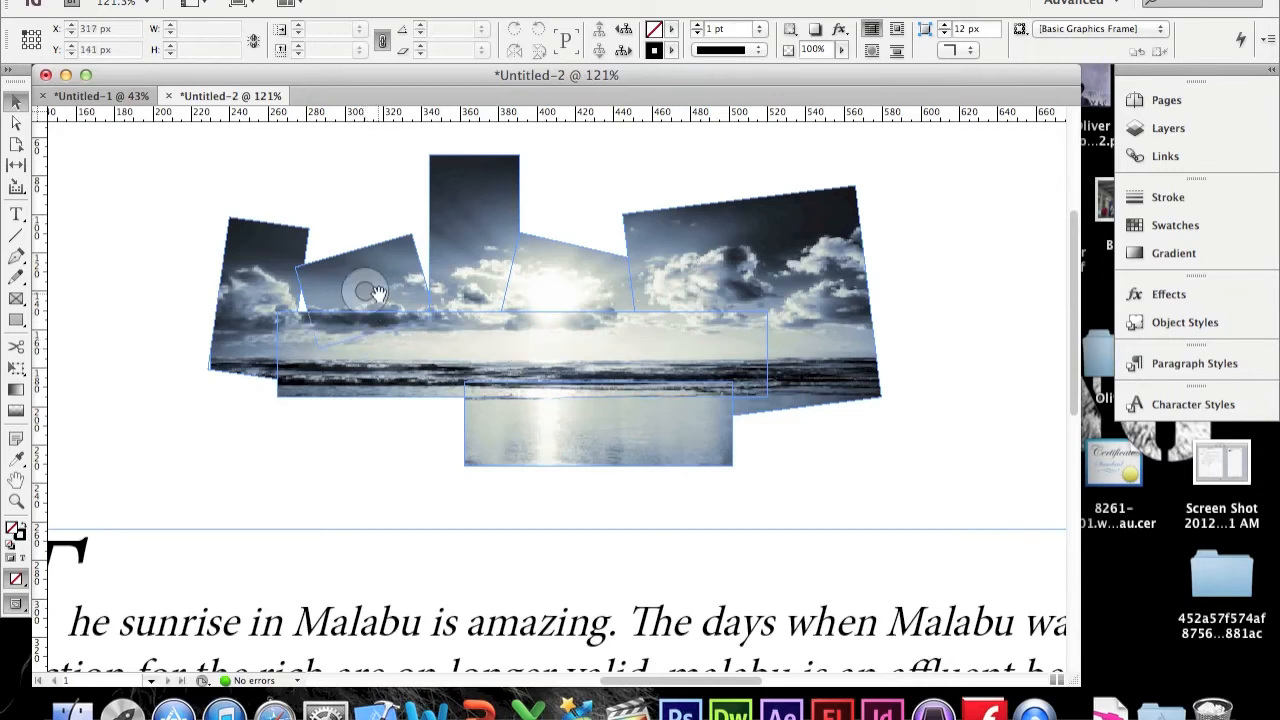
click(984, 311)
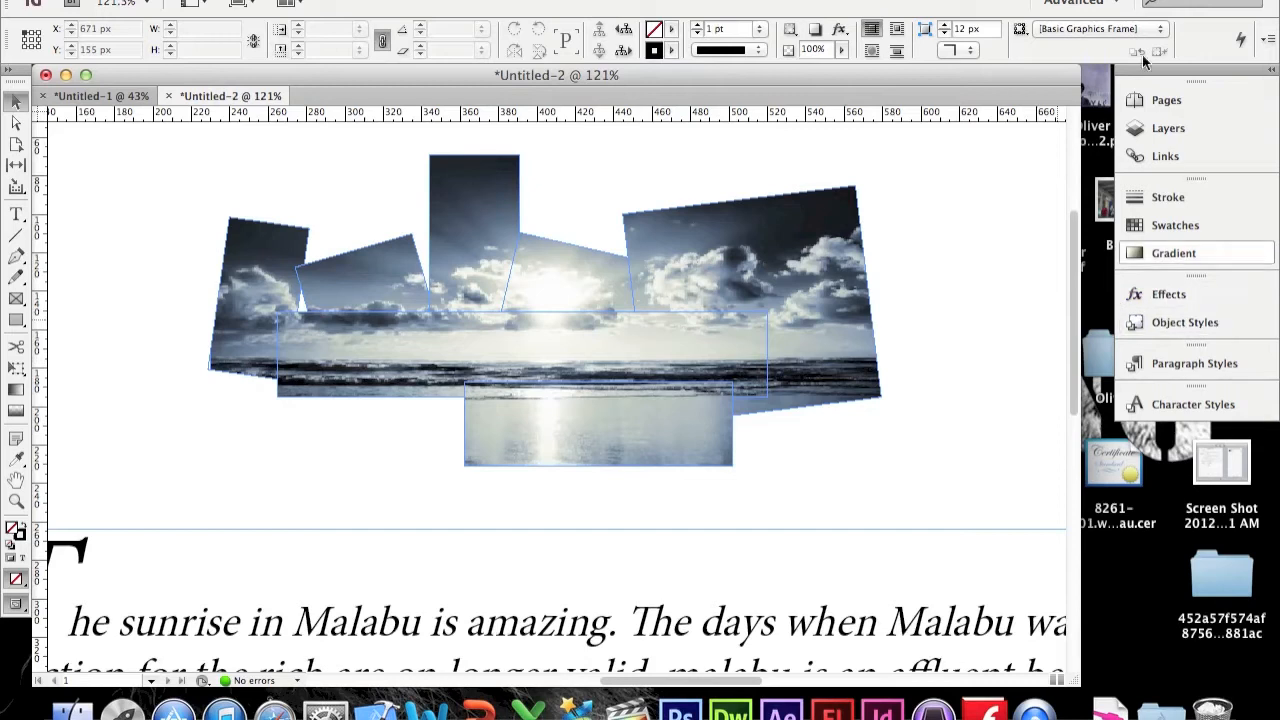
click(1098, 3)
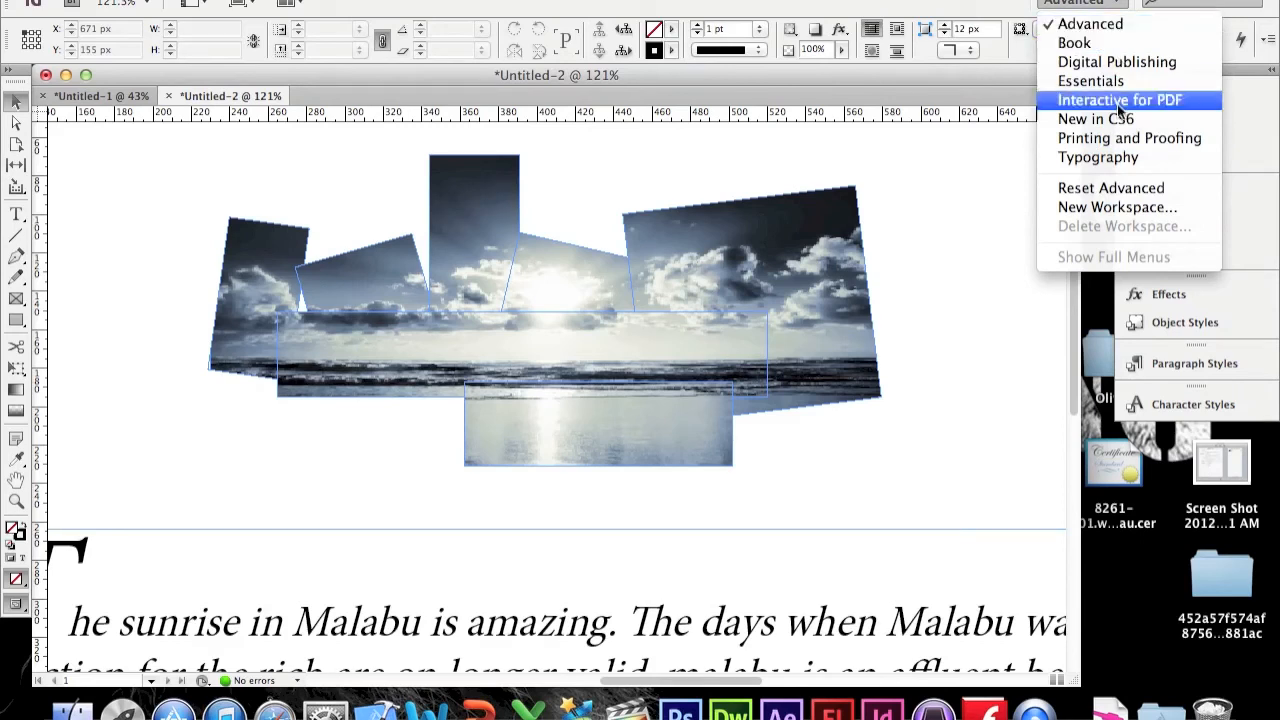
click(1090, 24)
Step: Create a new object style and name it Picture styles
click(1176, 323)
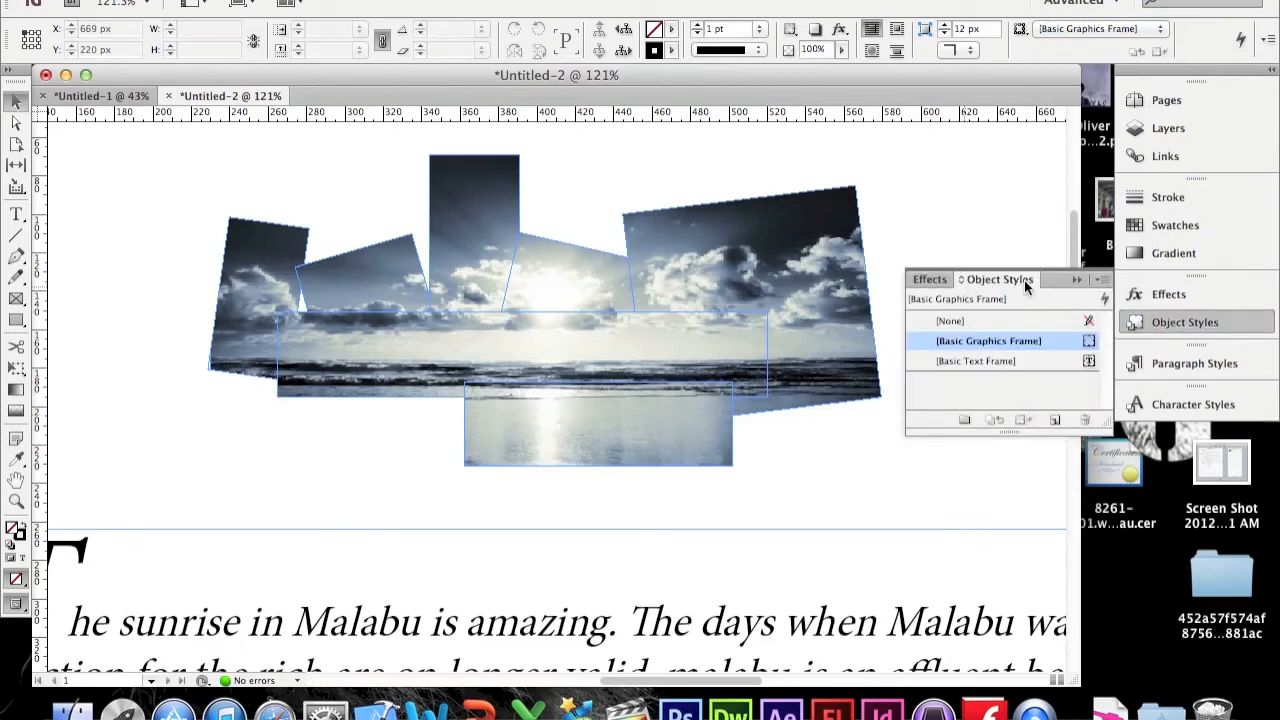
click(1056, 419)
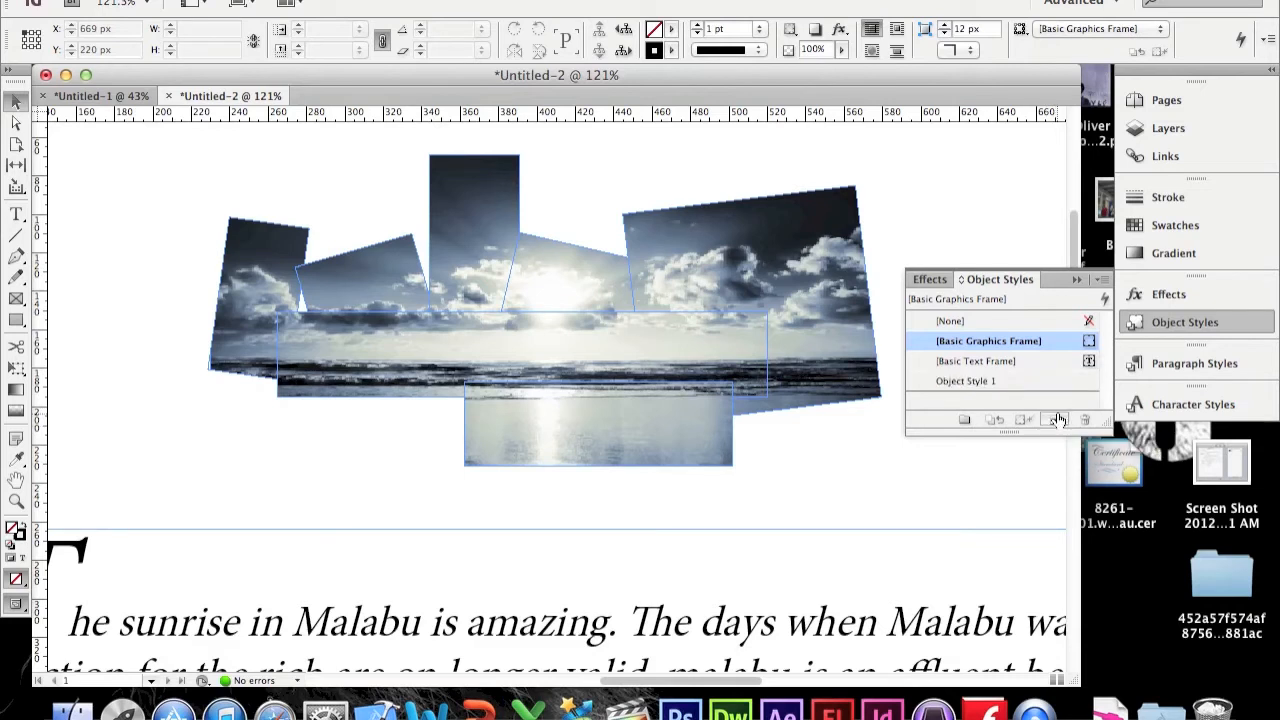
click(964, 384)
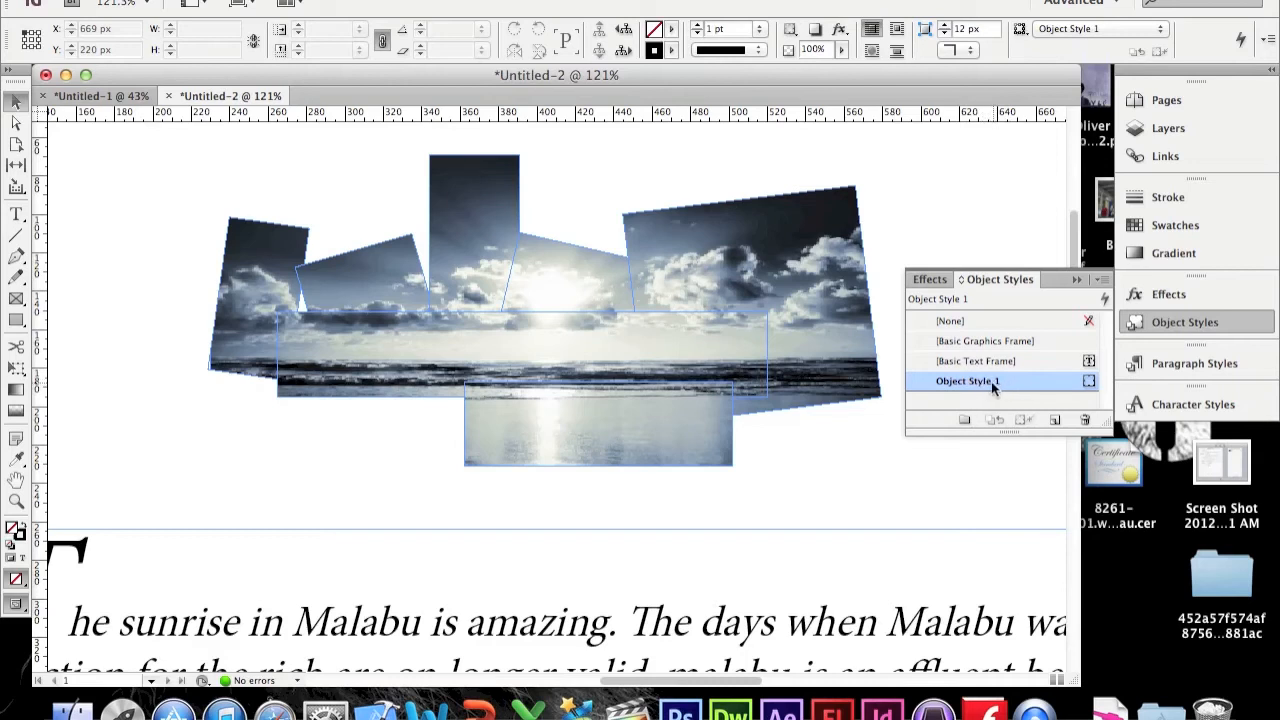
double_click(993, 388)
drag(835, 64, 1027, 84)
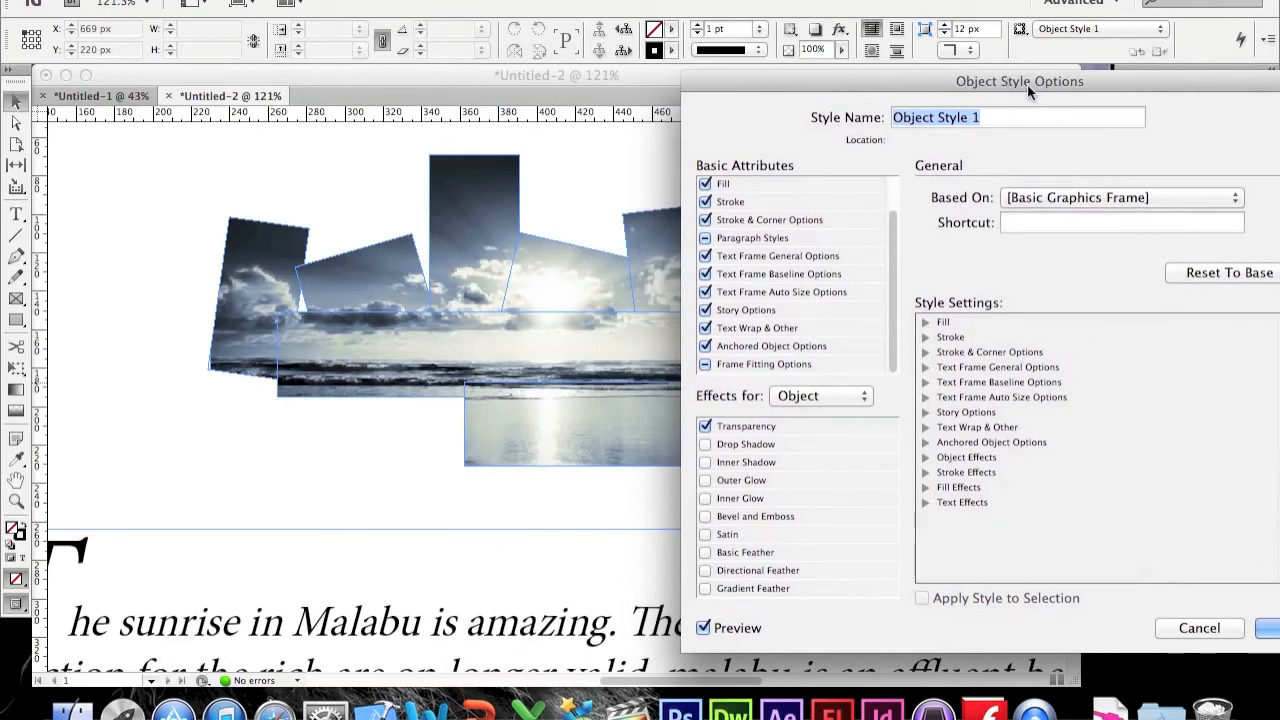
text(Picture styles)
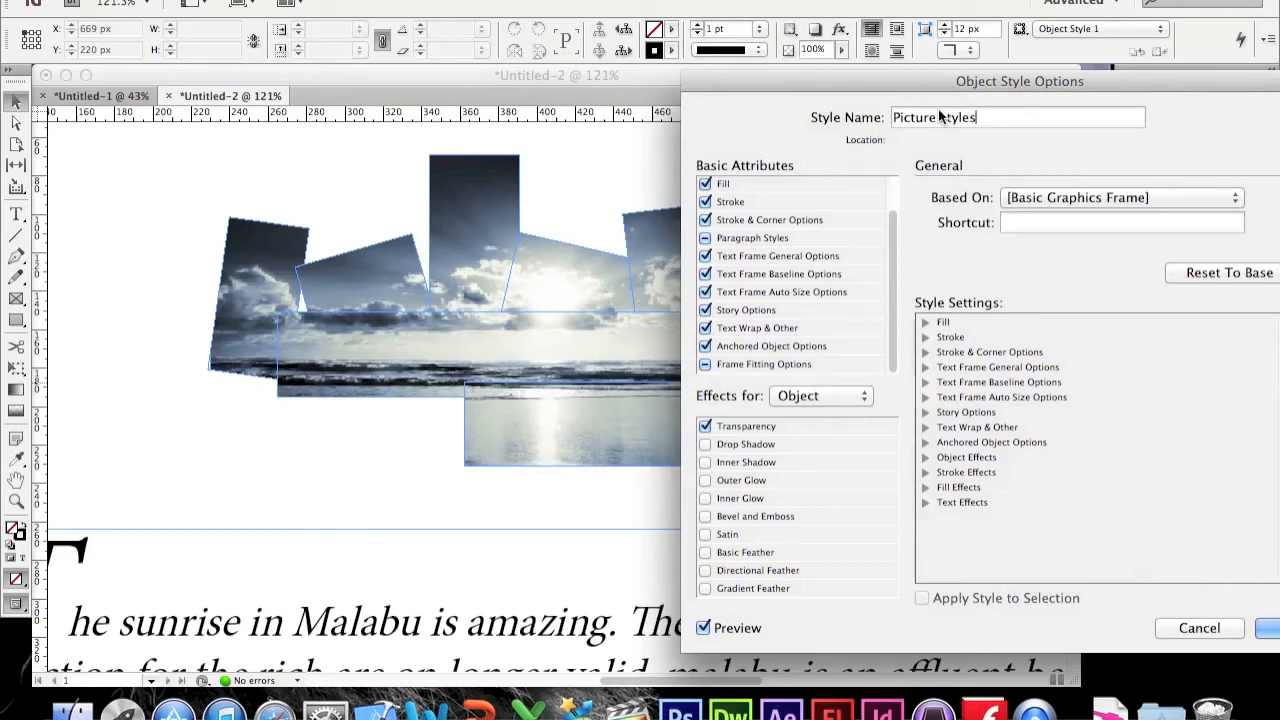
Step: Turn on a drop shadow in the Picture styles style with 60% opacity and confirm
drag(930, 81, 1000, 2)
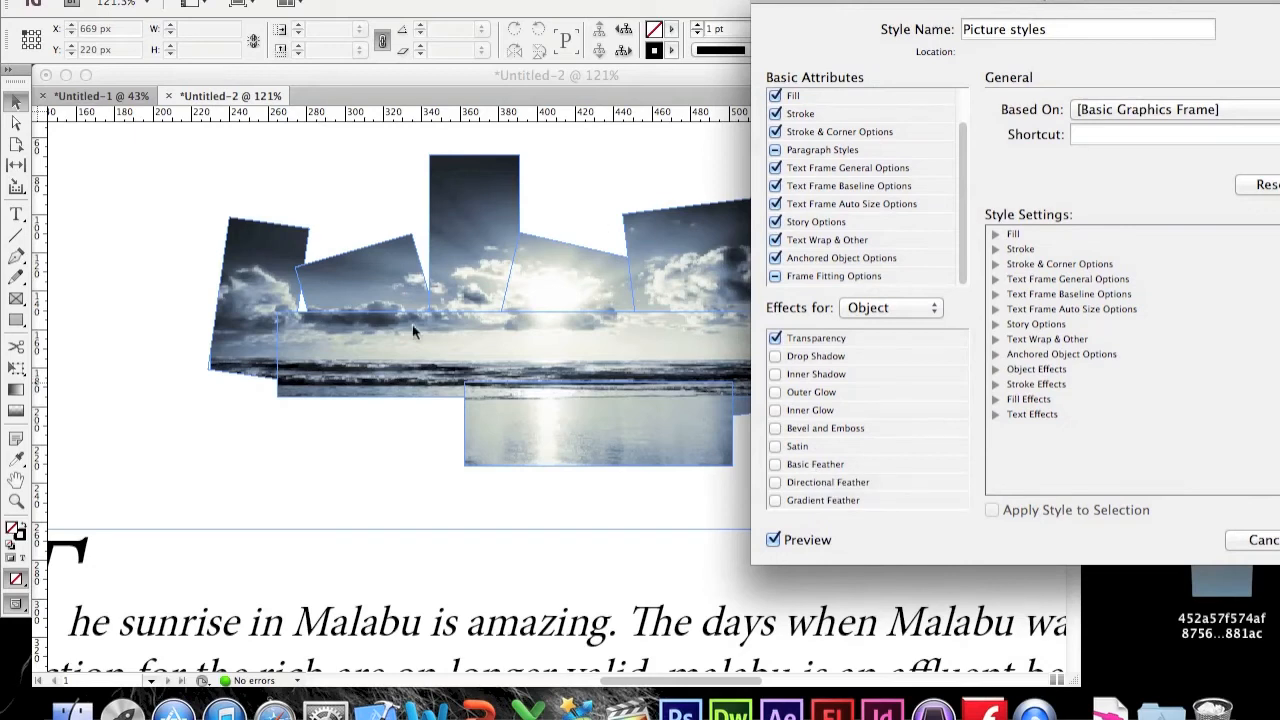
click(834, 357)
drag(1072, 3, 816, 33)
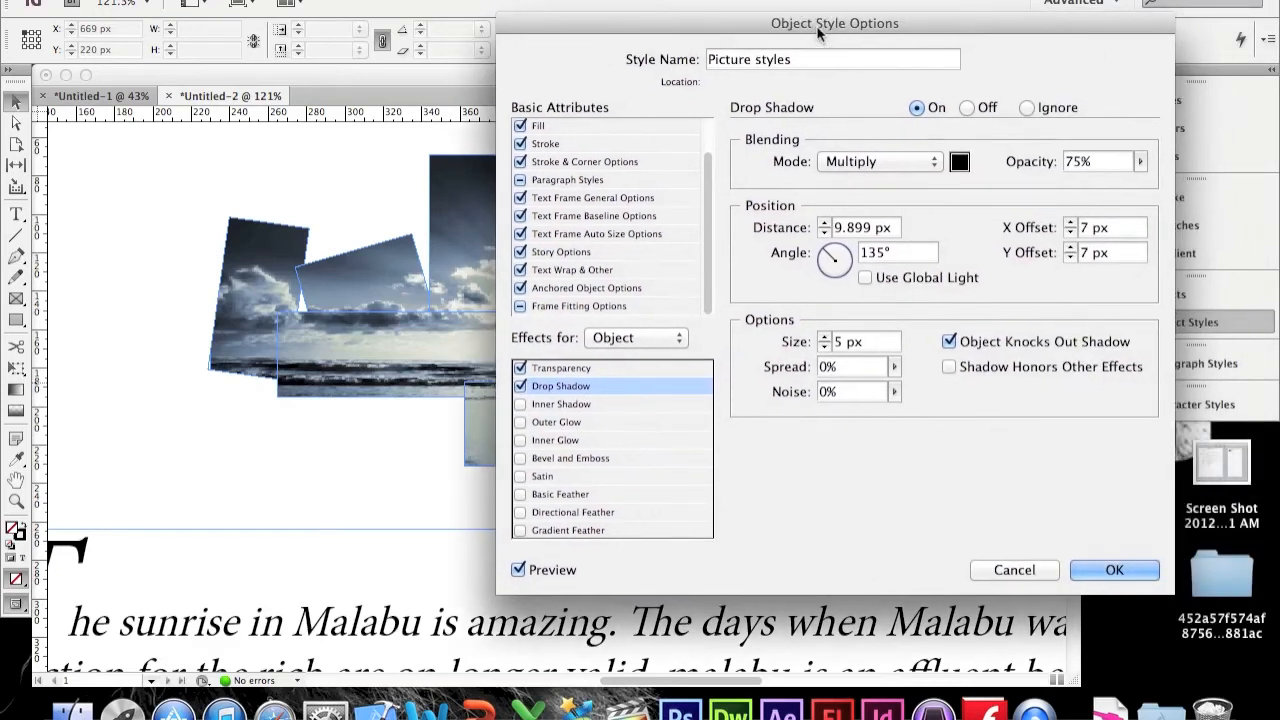
click(1138, 162)
drag(1128, 183, 1122, 183)
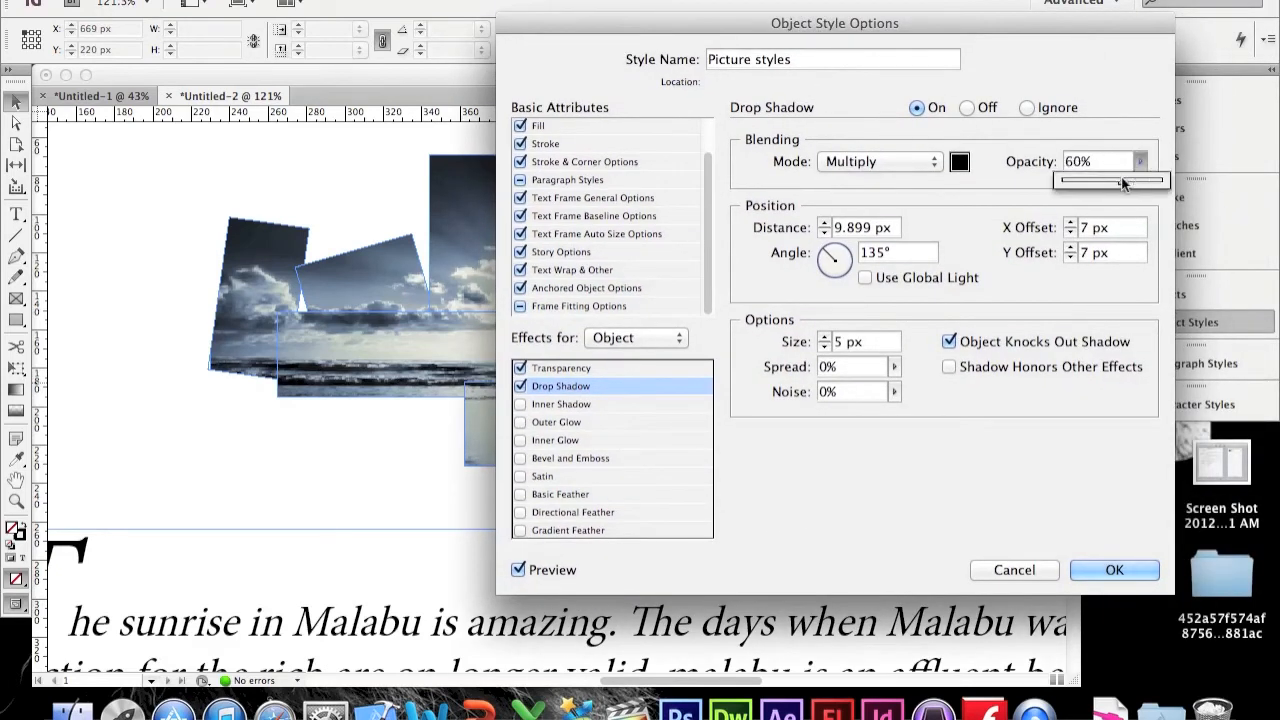
click(995, 222)
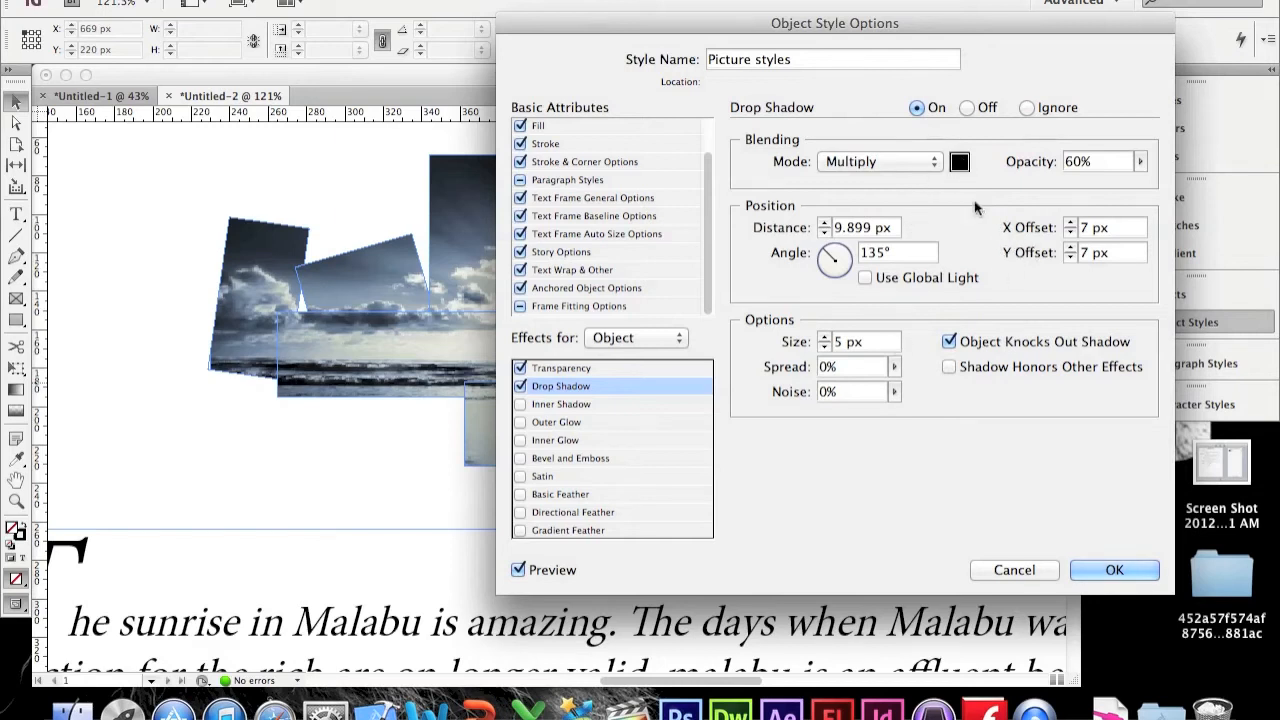
click(1112, 570)
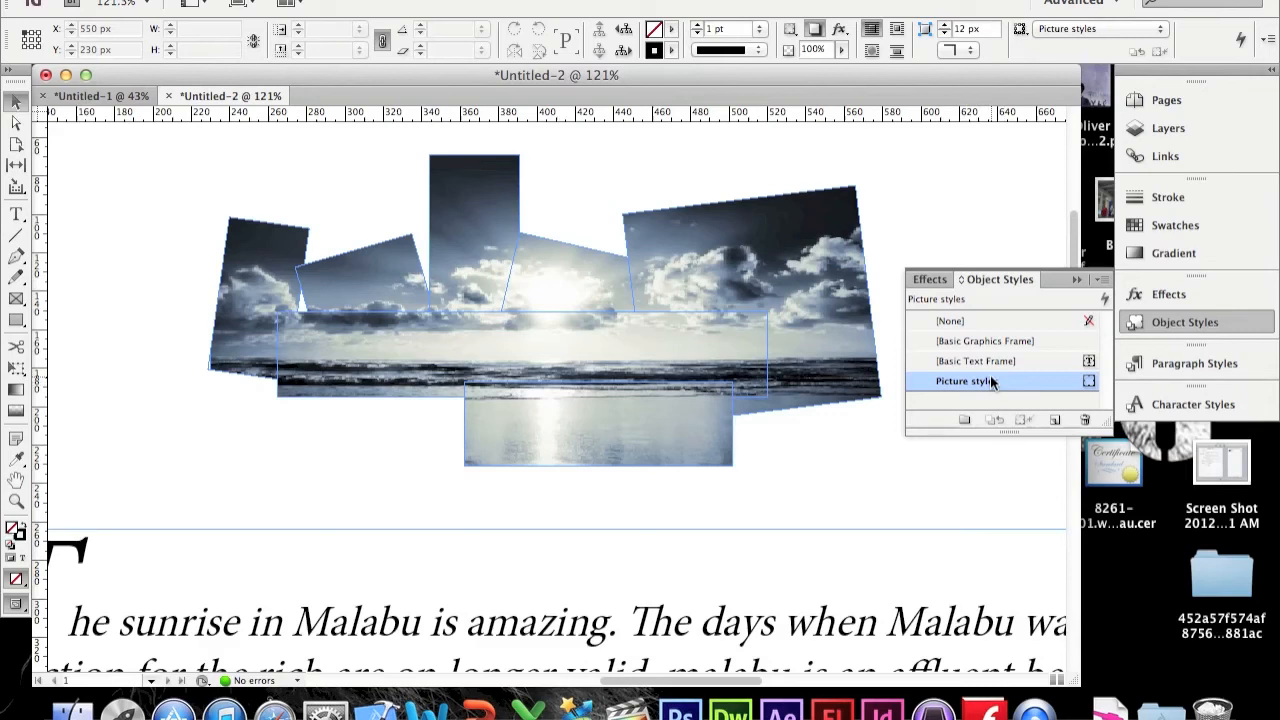
Step: Apply the Picture styles object style to the large right frame, then to all photo frames
click(809, 232)
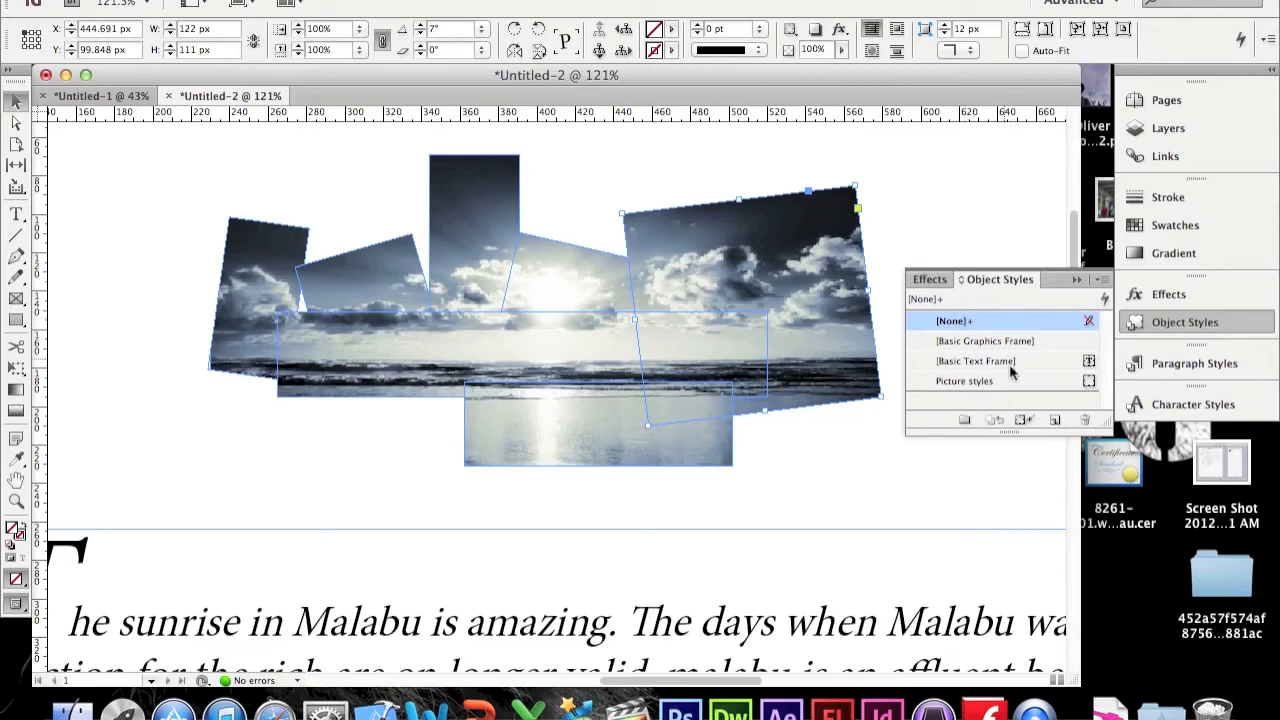
click(978, 384)
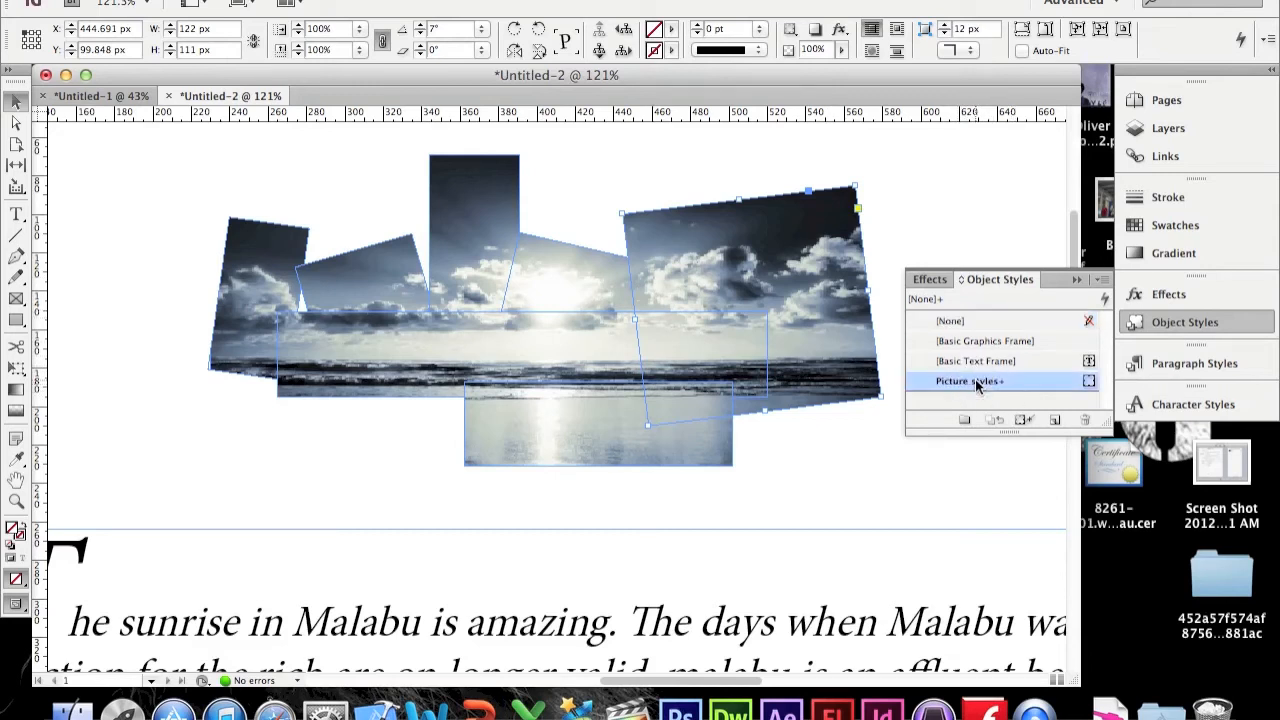
click(884, 211)
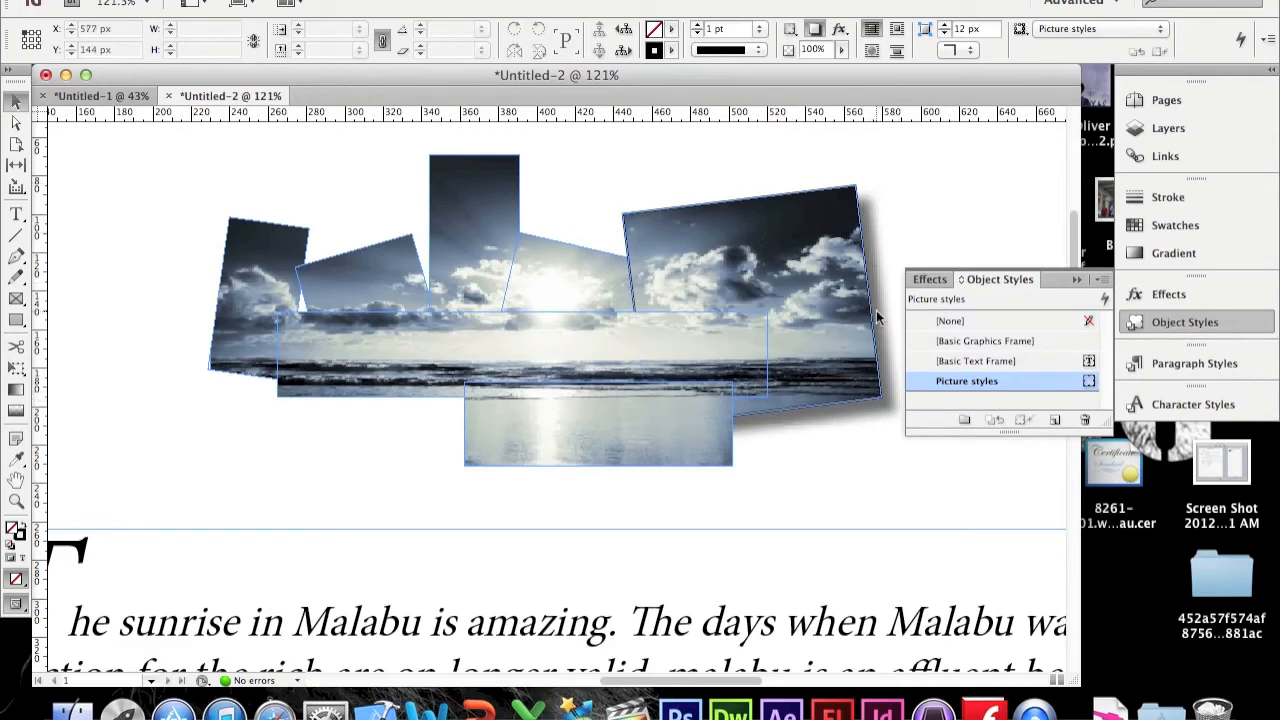
drag(178, 142, 909, 507)
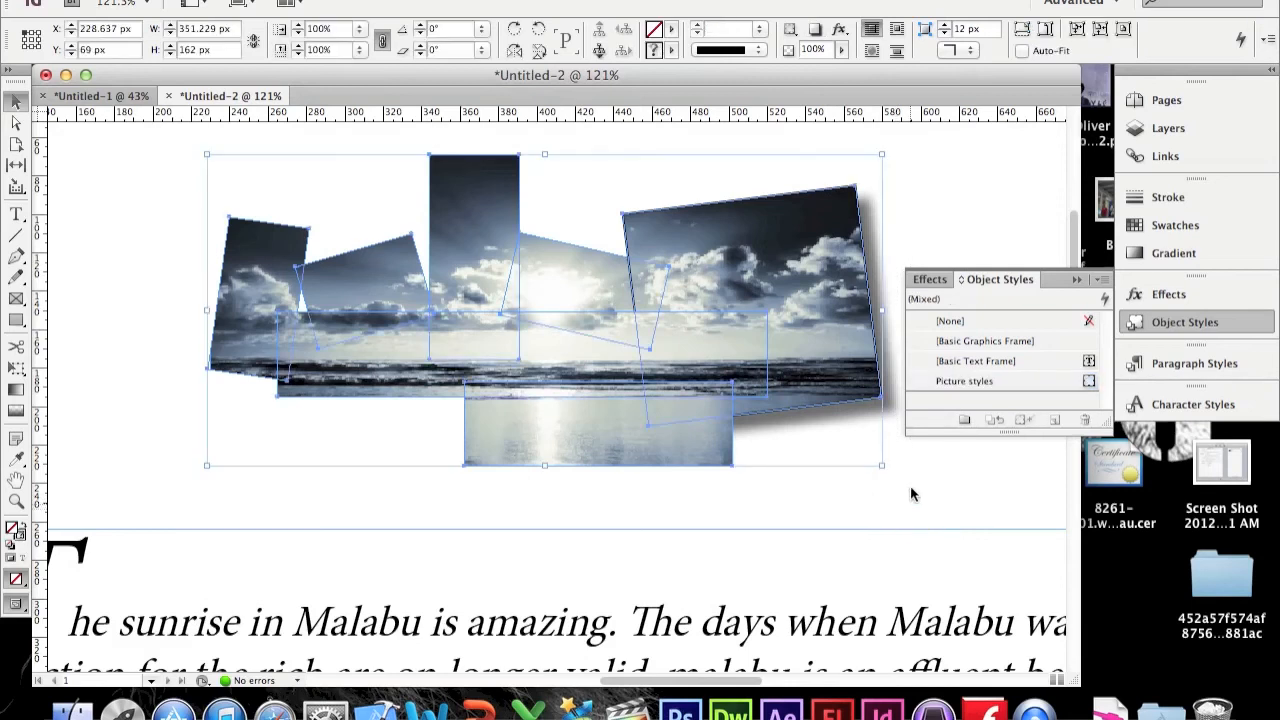
click(973, 383)
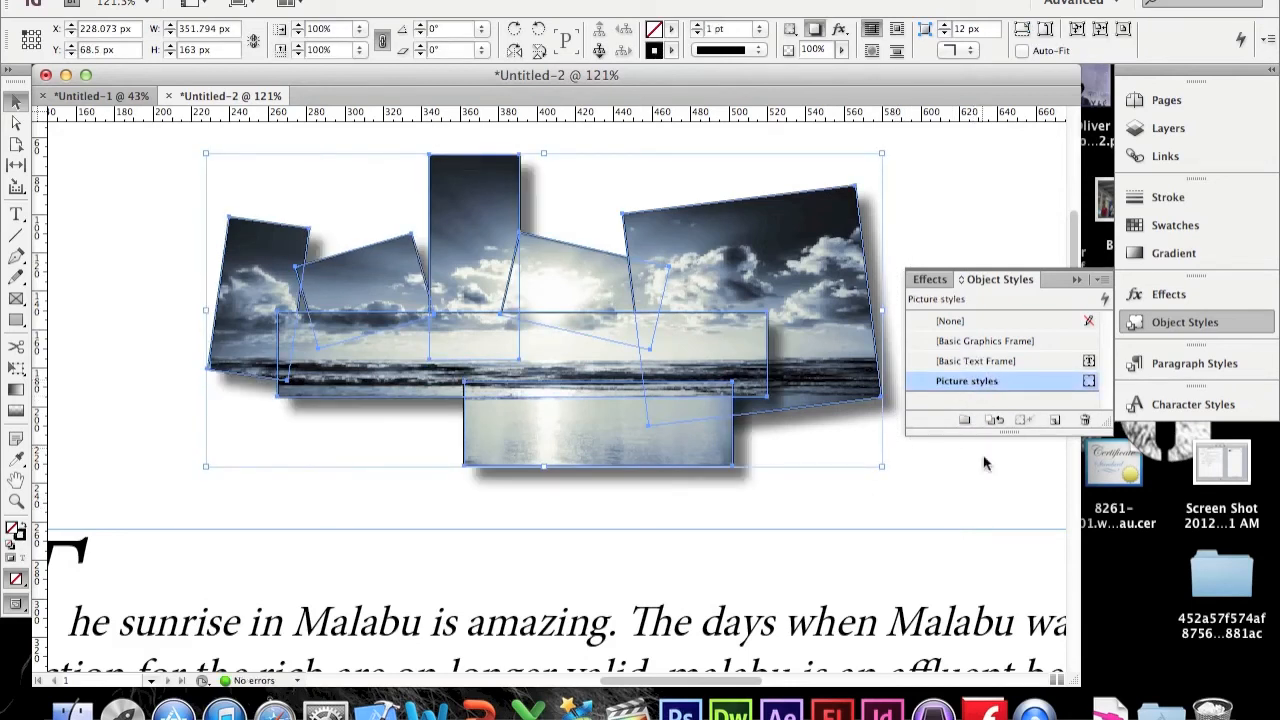
click(966, 482)
click(1076, 279)
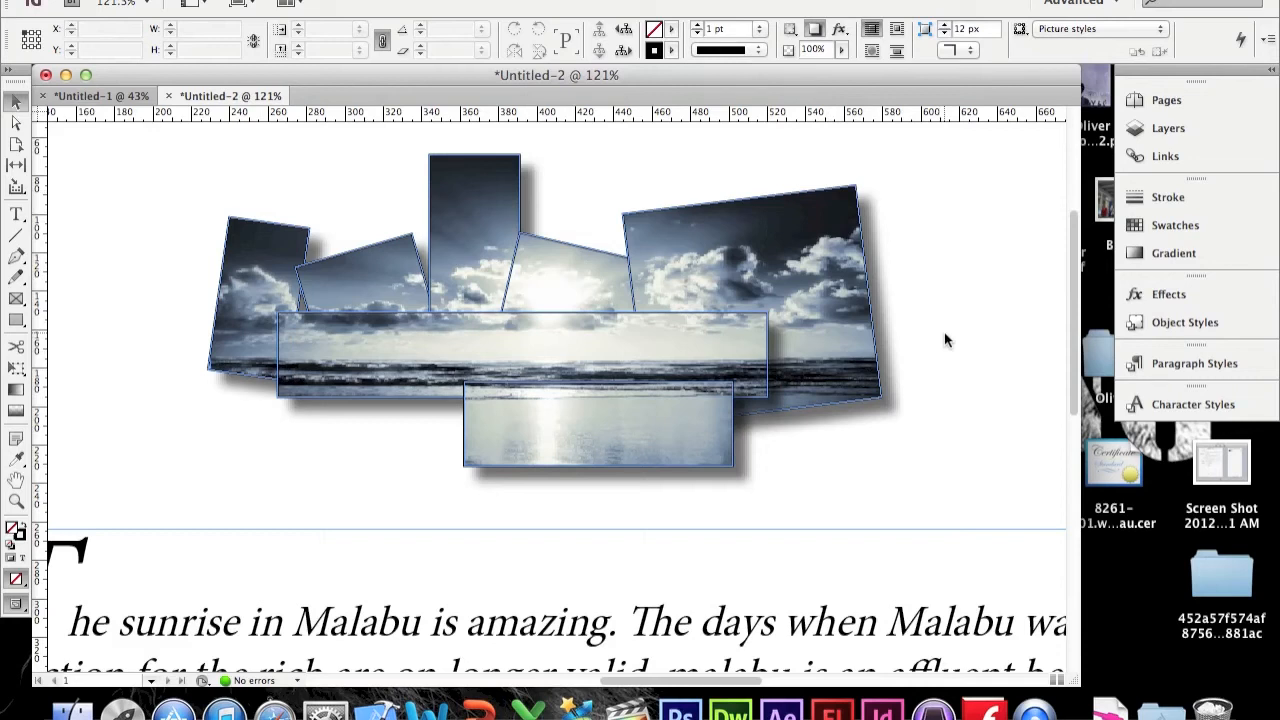
Step: Set the Picture styles stroke colour to None
click(1140, 322)
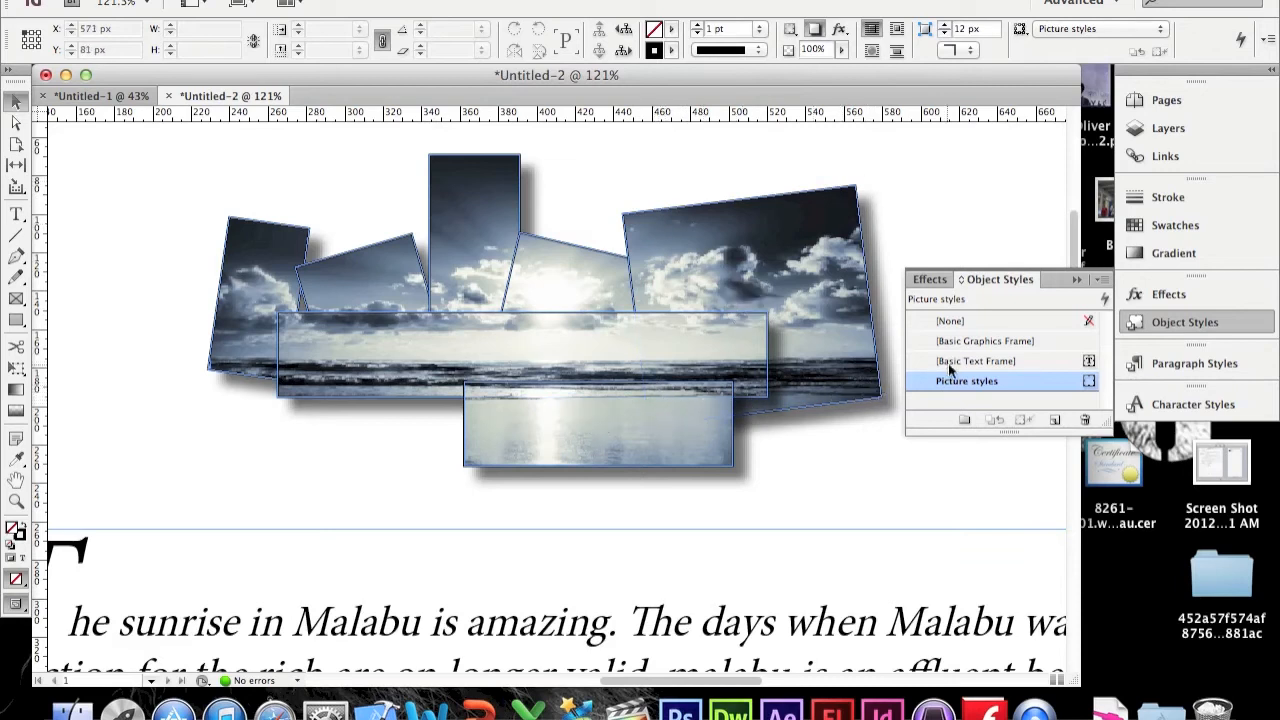
double_click(1000, 384)
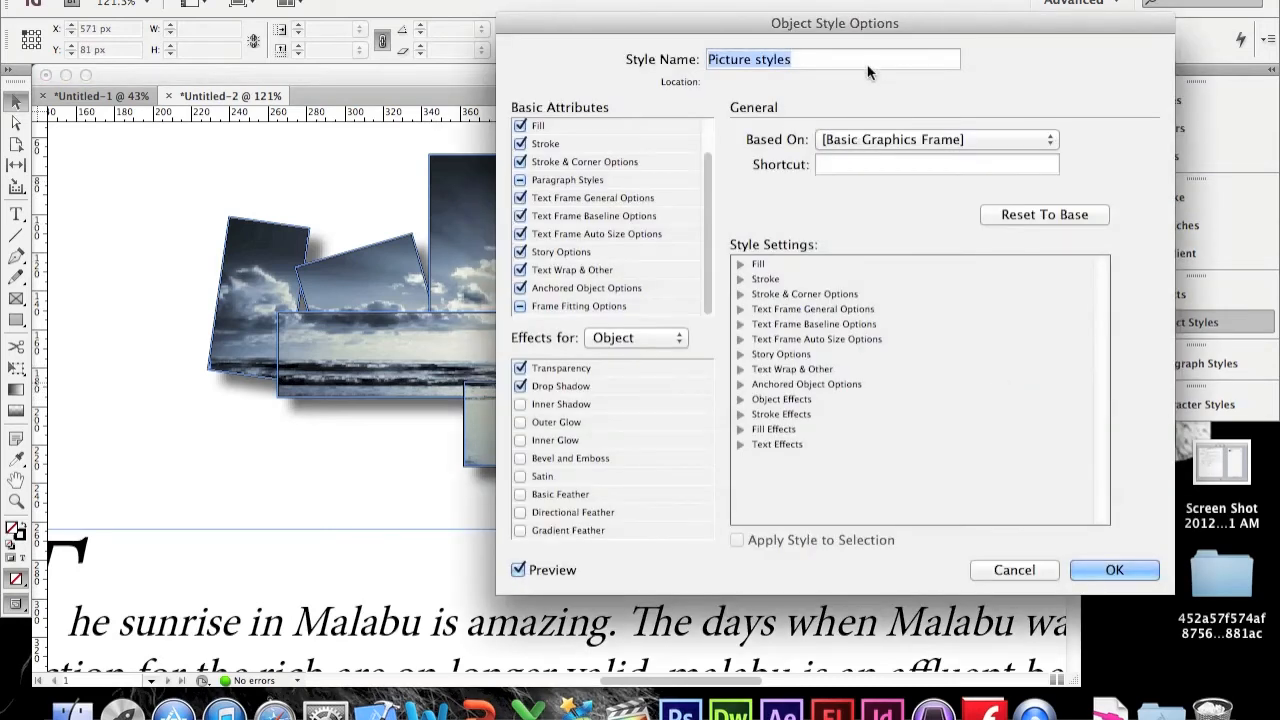
drag(830, 28, 1034, 24)
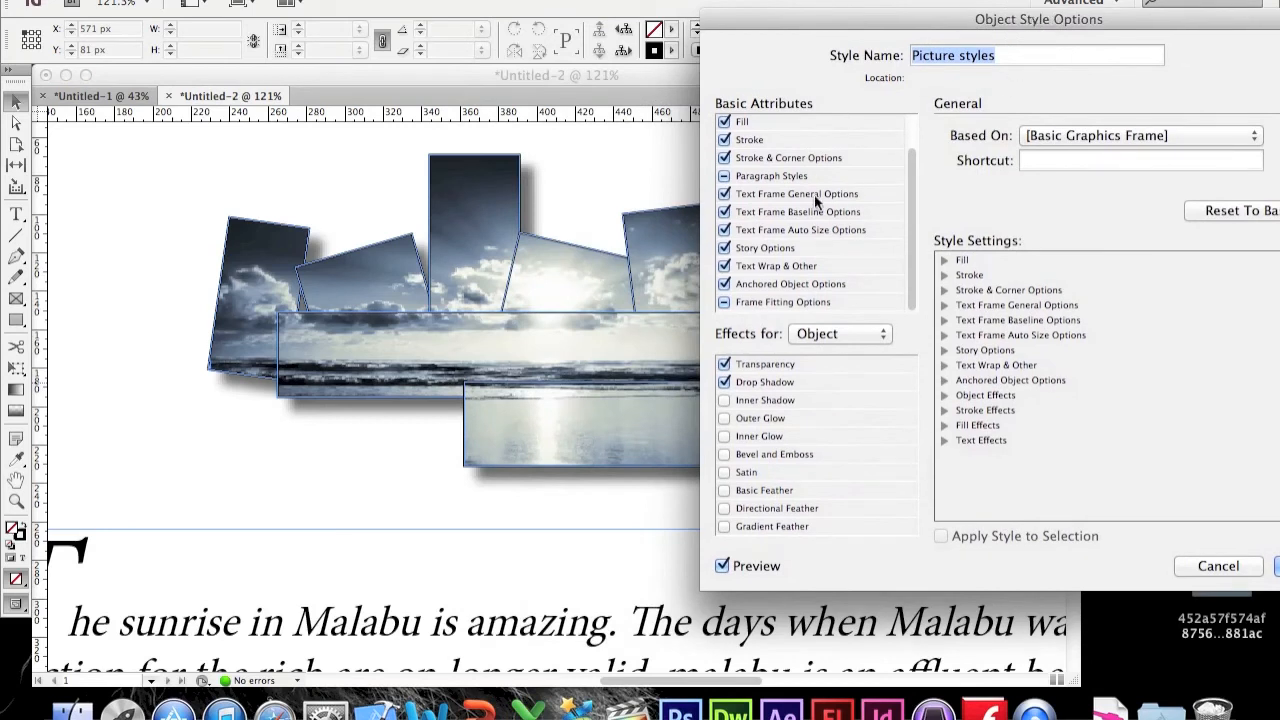
click(756, 140)
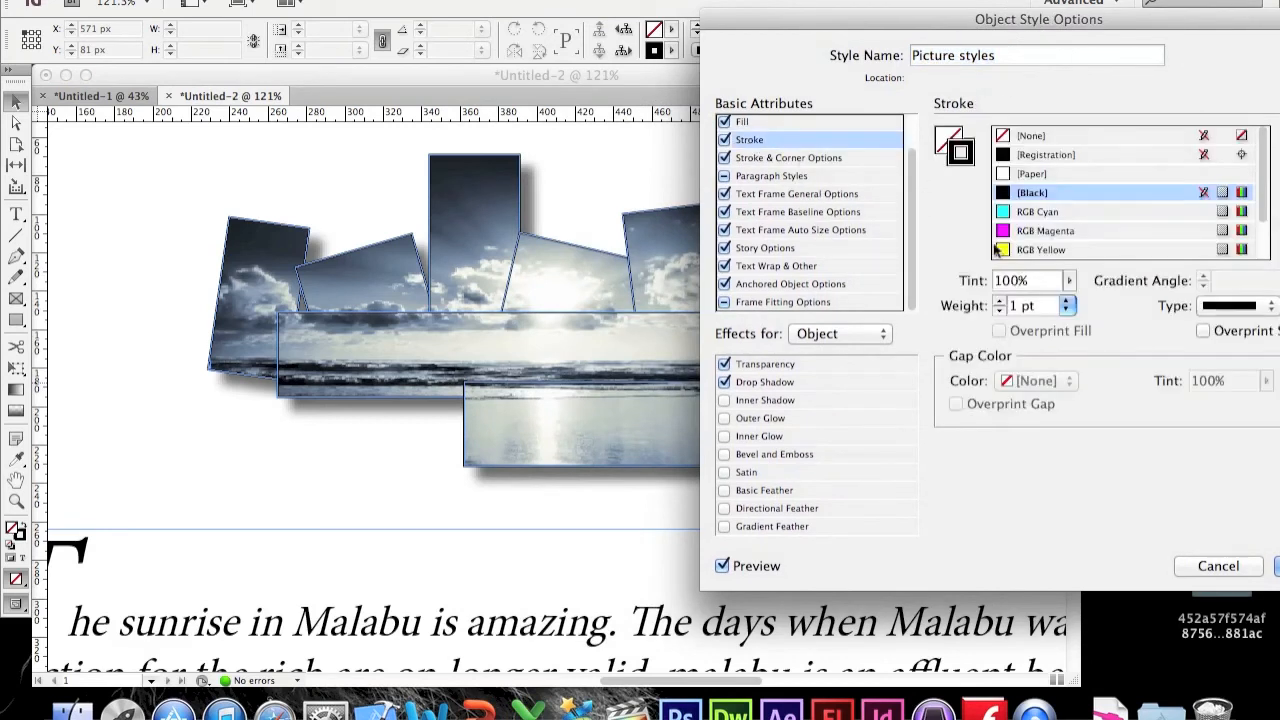
click(1000, 310)
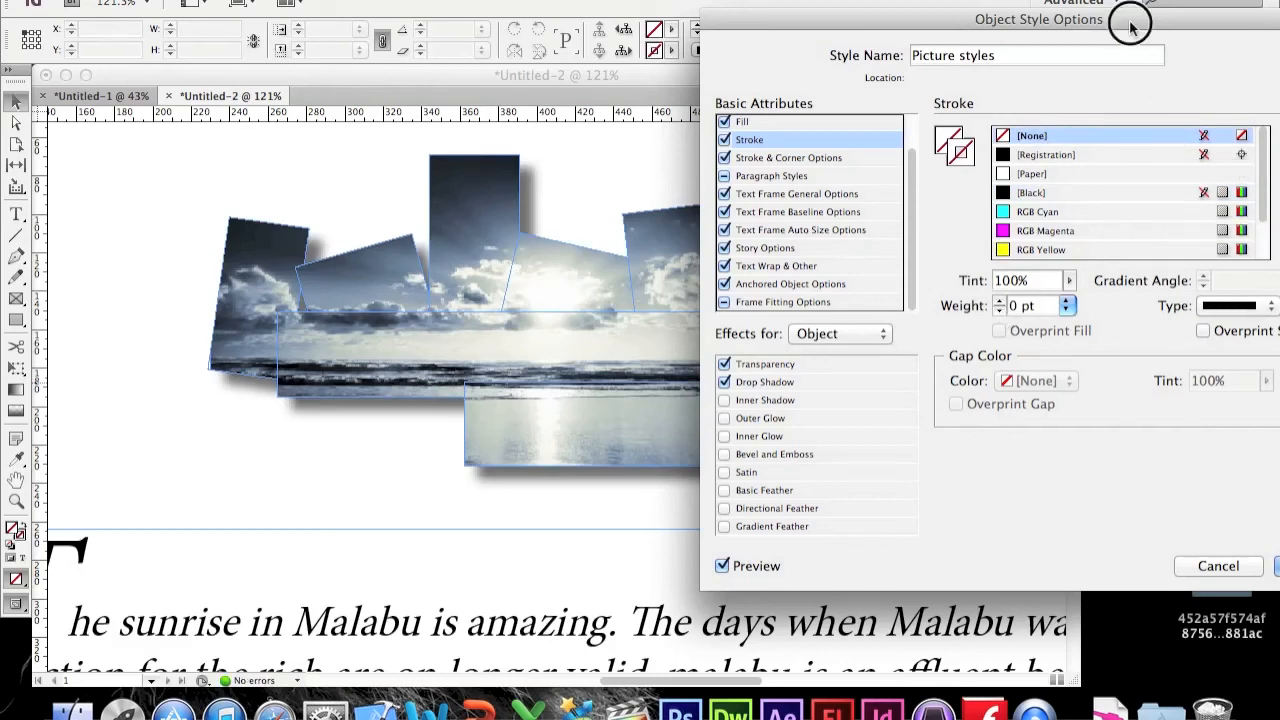
drag(1130, 28, 911, 44)
click(1099, 582)
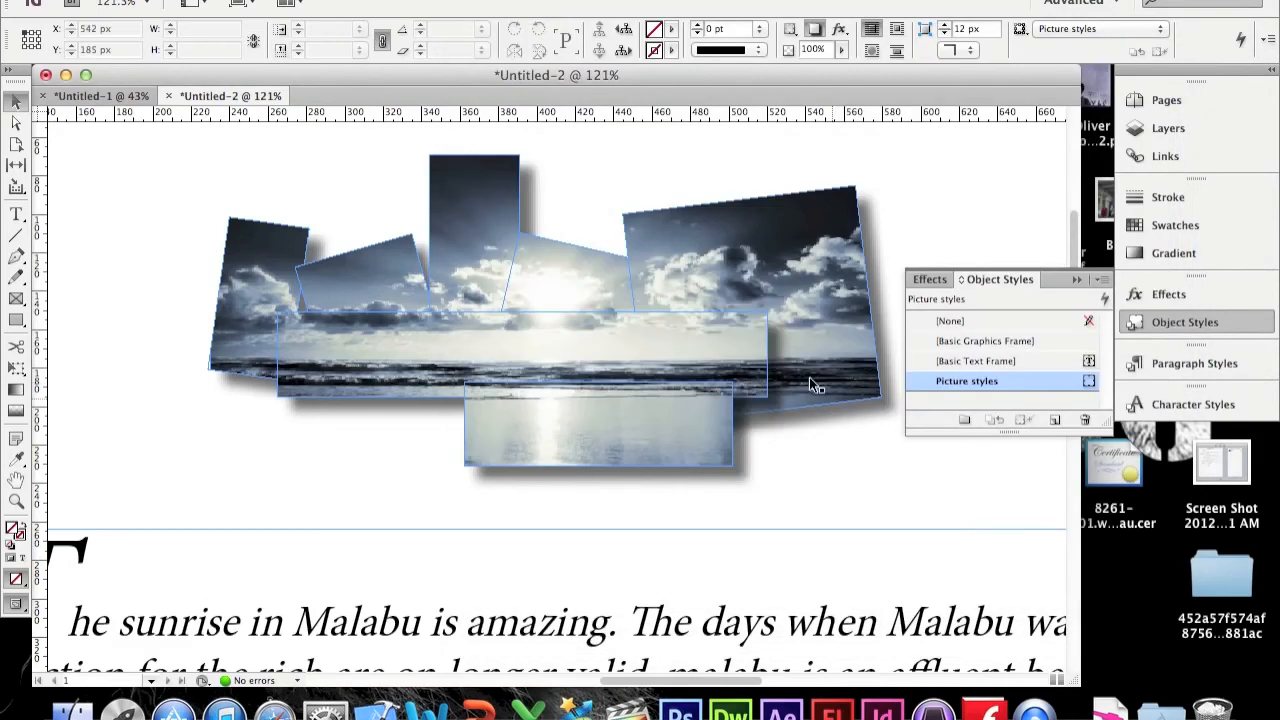
Step: Edit the Picture styles style to use a 3 pt Paper-coloured stroke
double_click(1075, 385)
drag(757, 43, 983, 56)
click(772, 168)
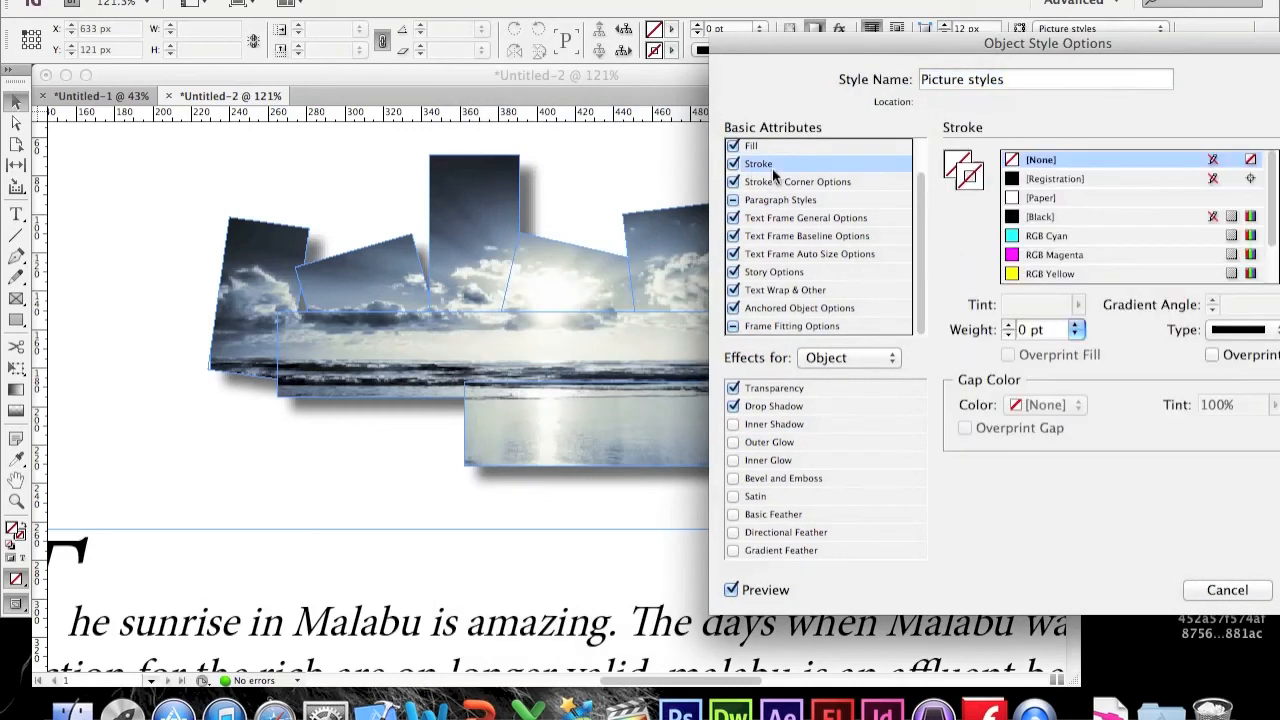
click(1043, 199)
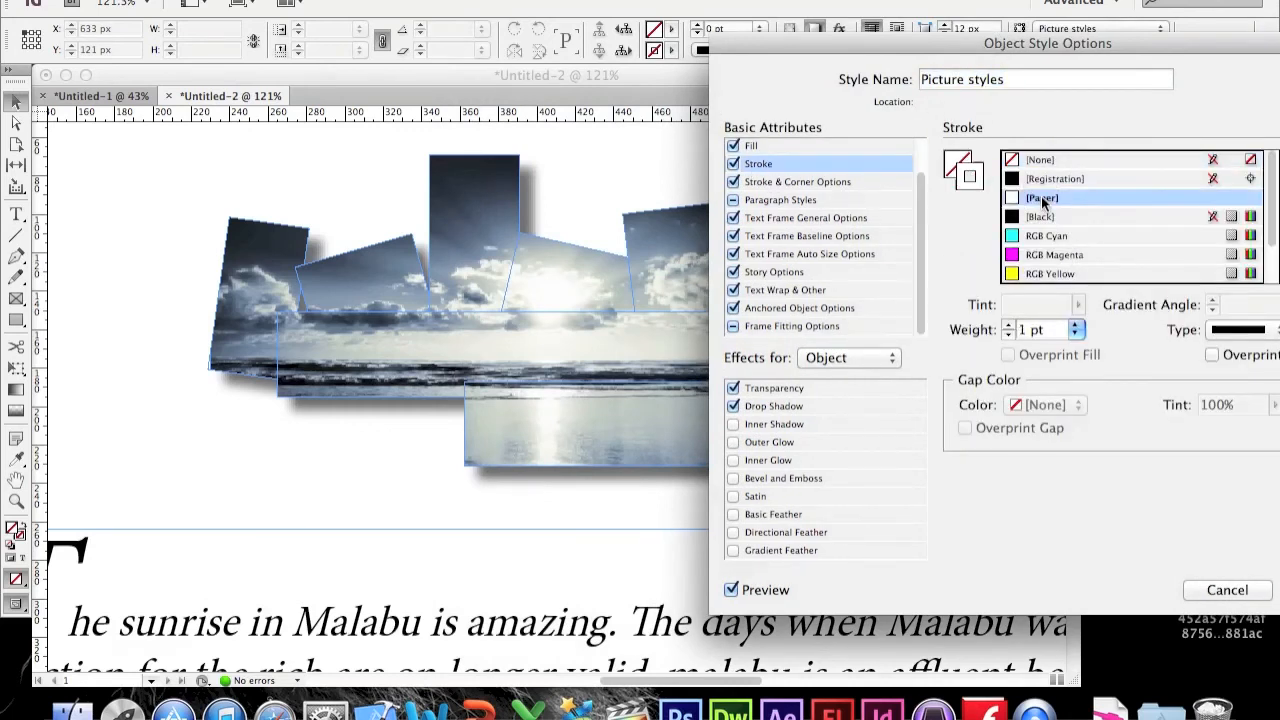
click(1008, 327)
click(1008, 327)
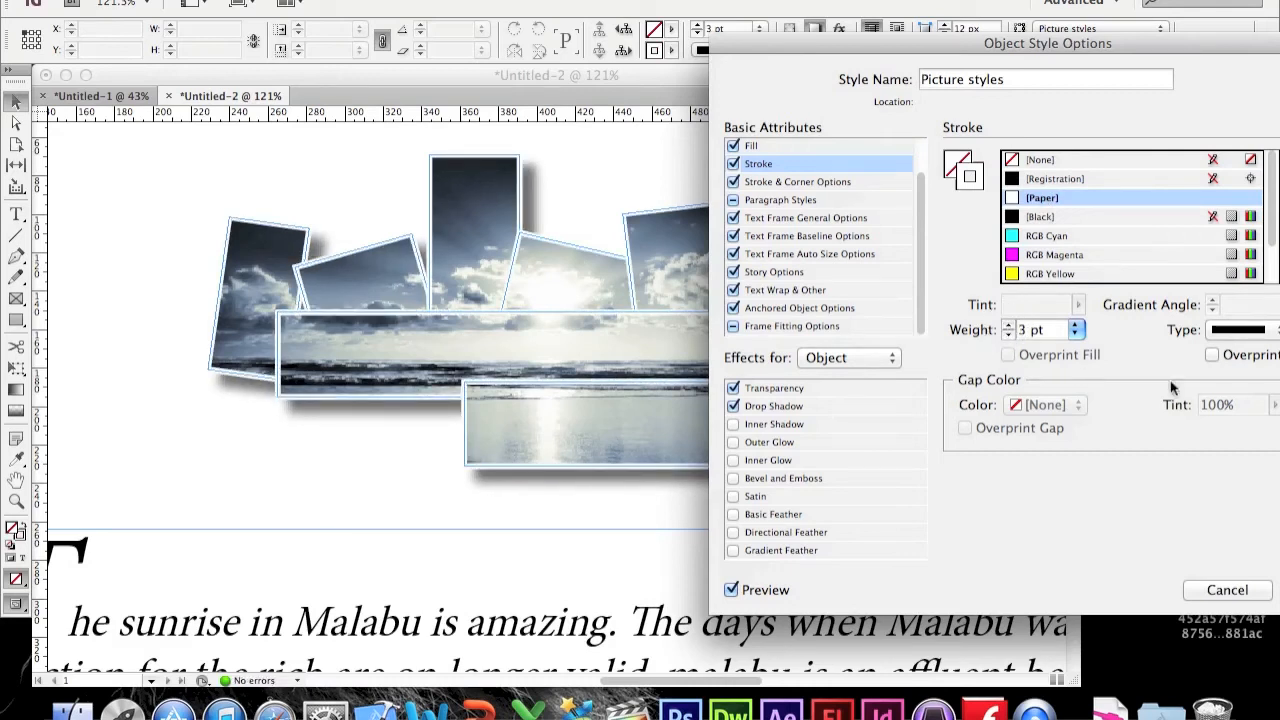
click(1128, 40)
drag(1128, 40, 972, 31)
click(1172, 572)
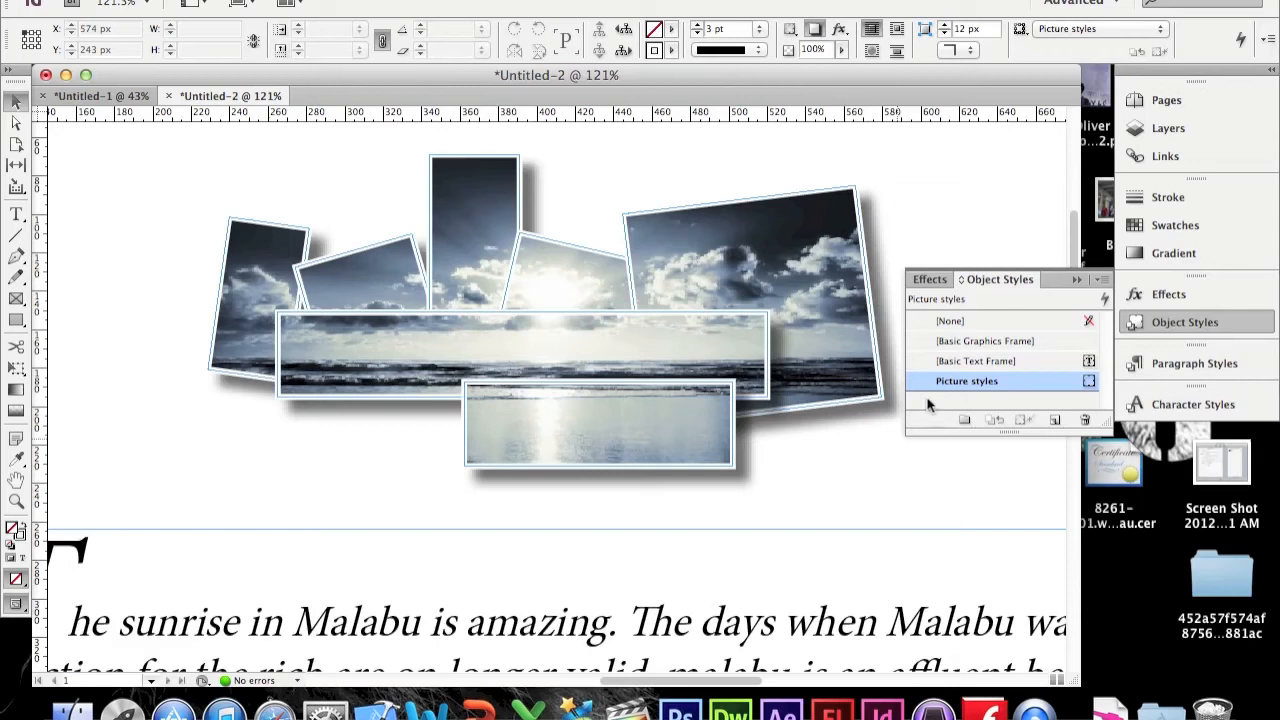
click(1074, 279)
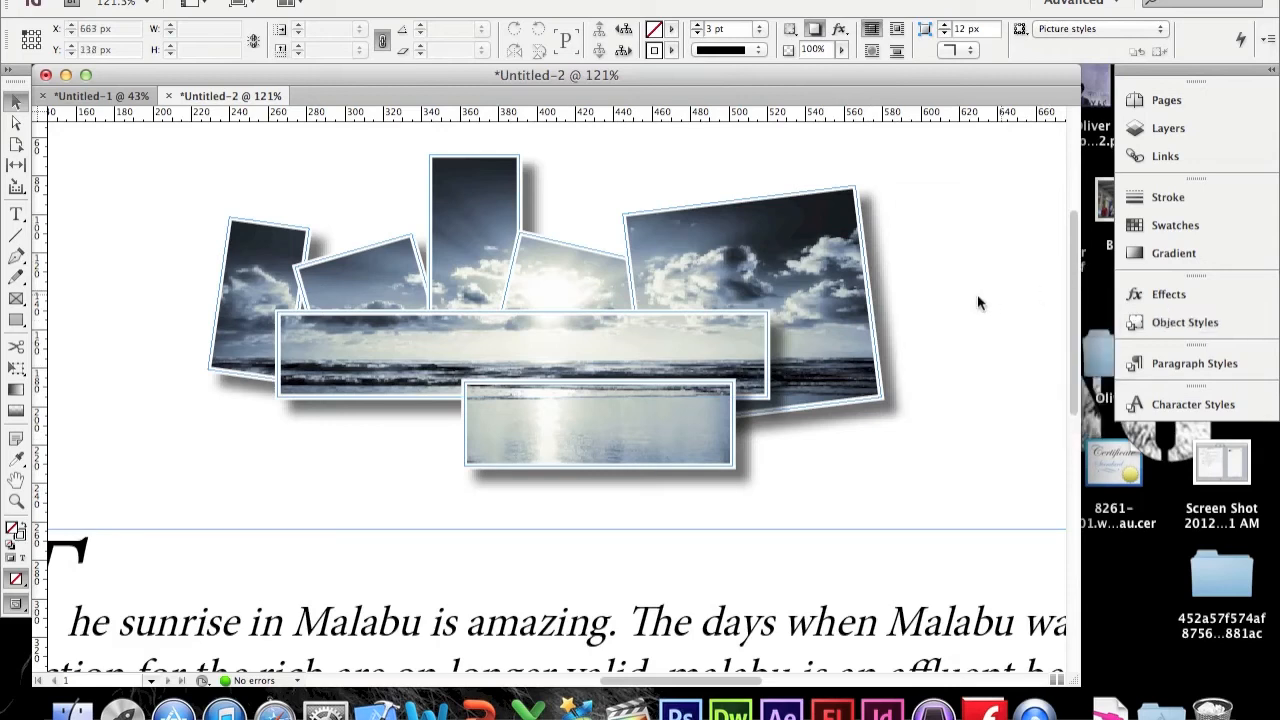
Step: Select the article text frame and create a new object style named text style
scroll(975, 293, down, 4)
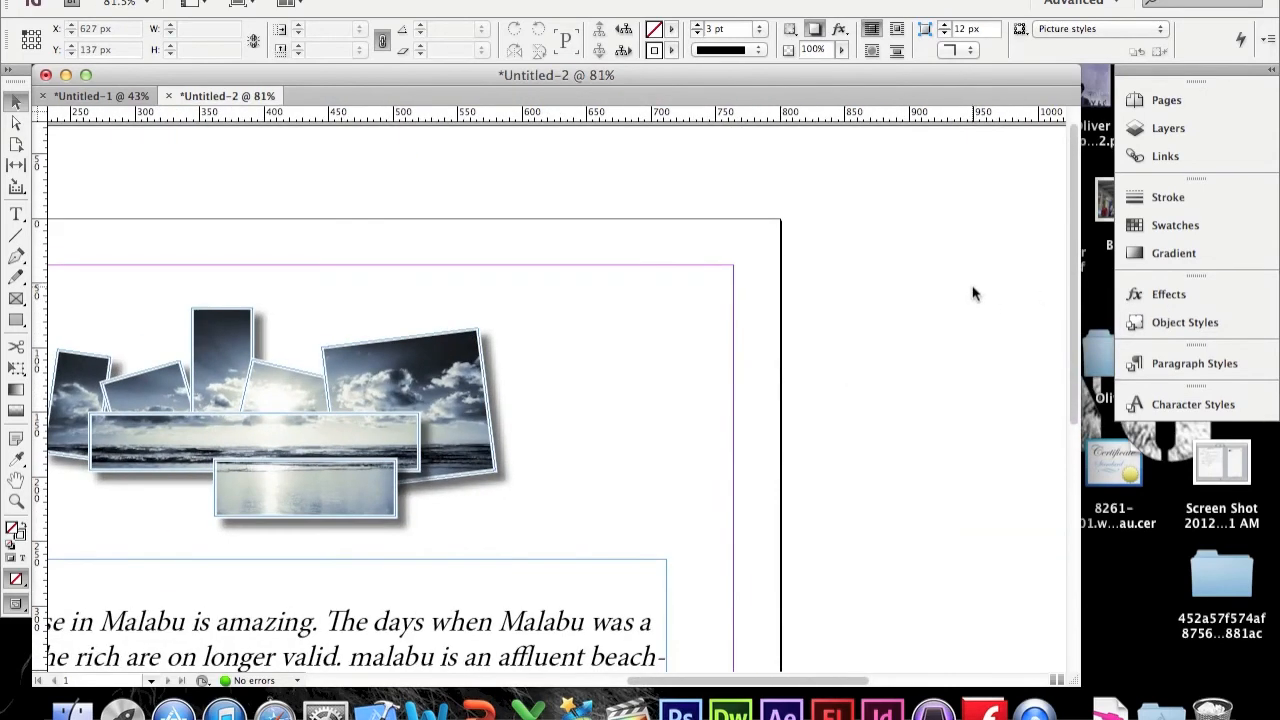
scroll(640, 463, down, 7)
scroll(640, 463, left, 5)
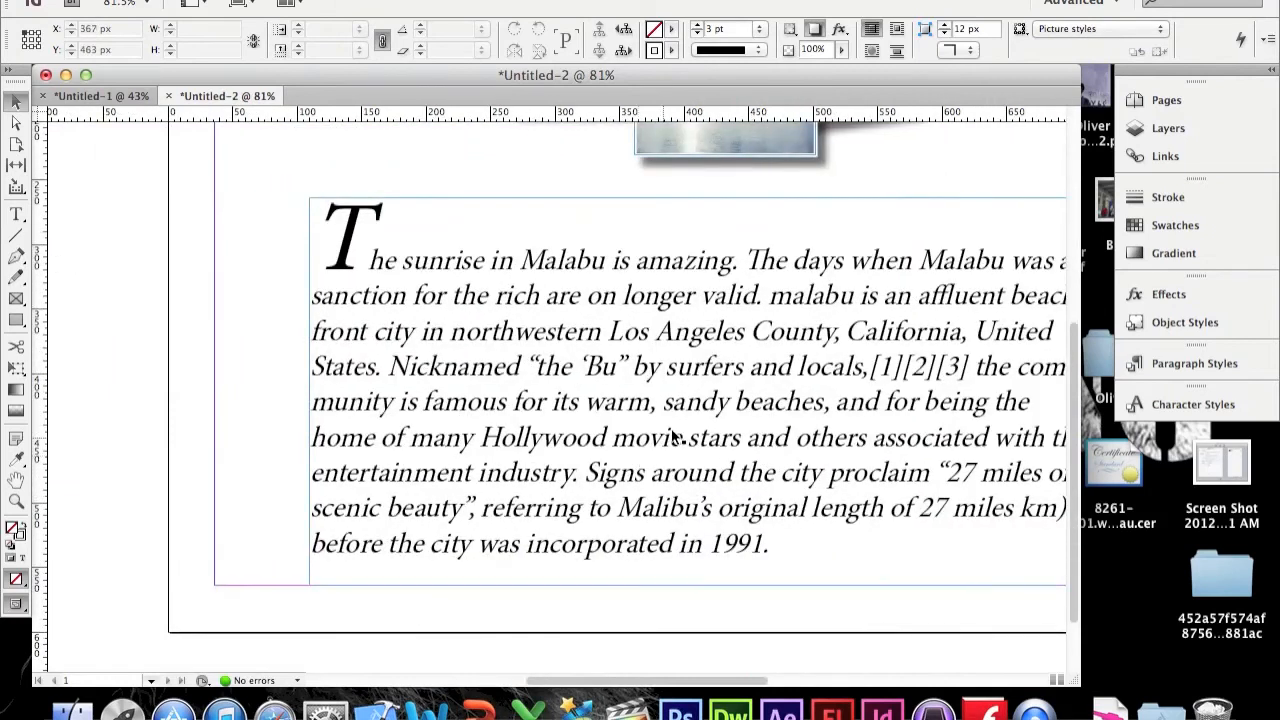
click(836, 334)
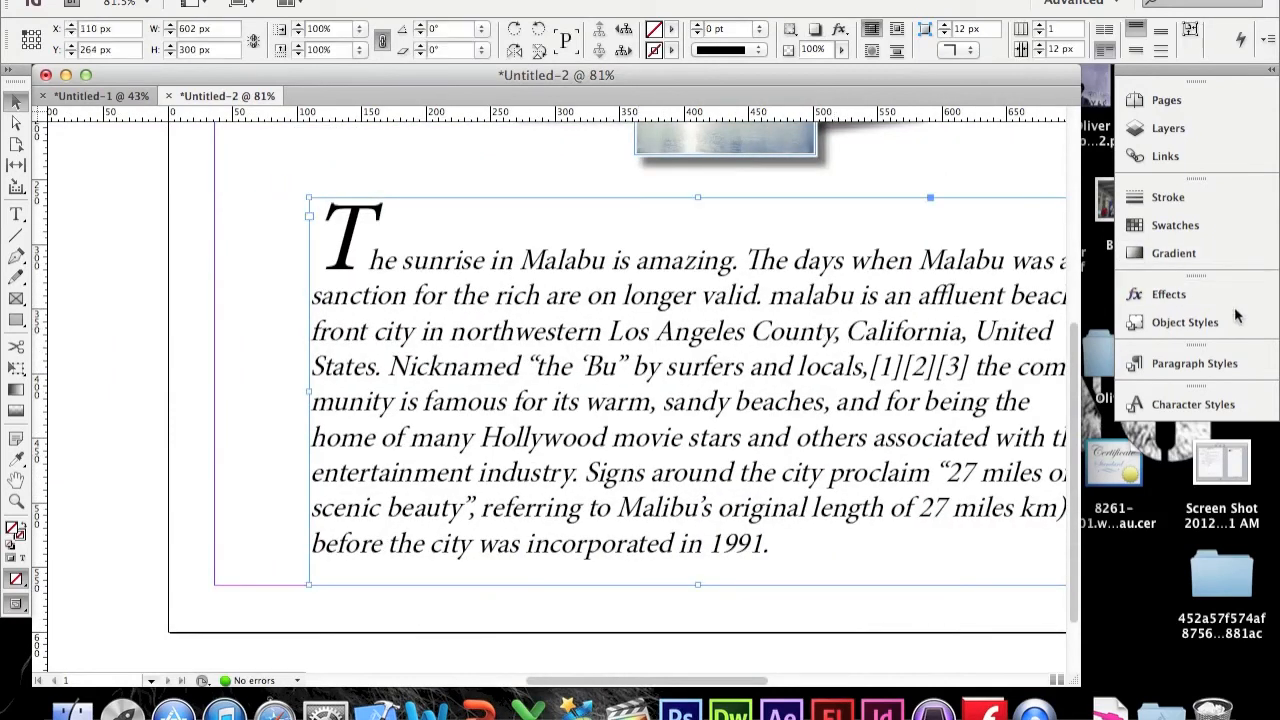
click(1185, 322)
click(1053, 418)
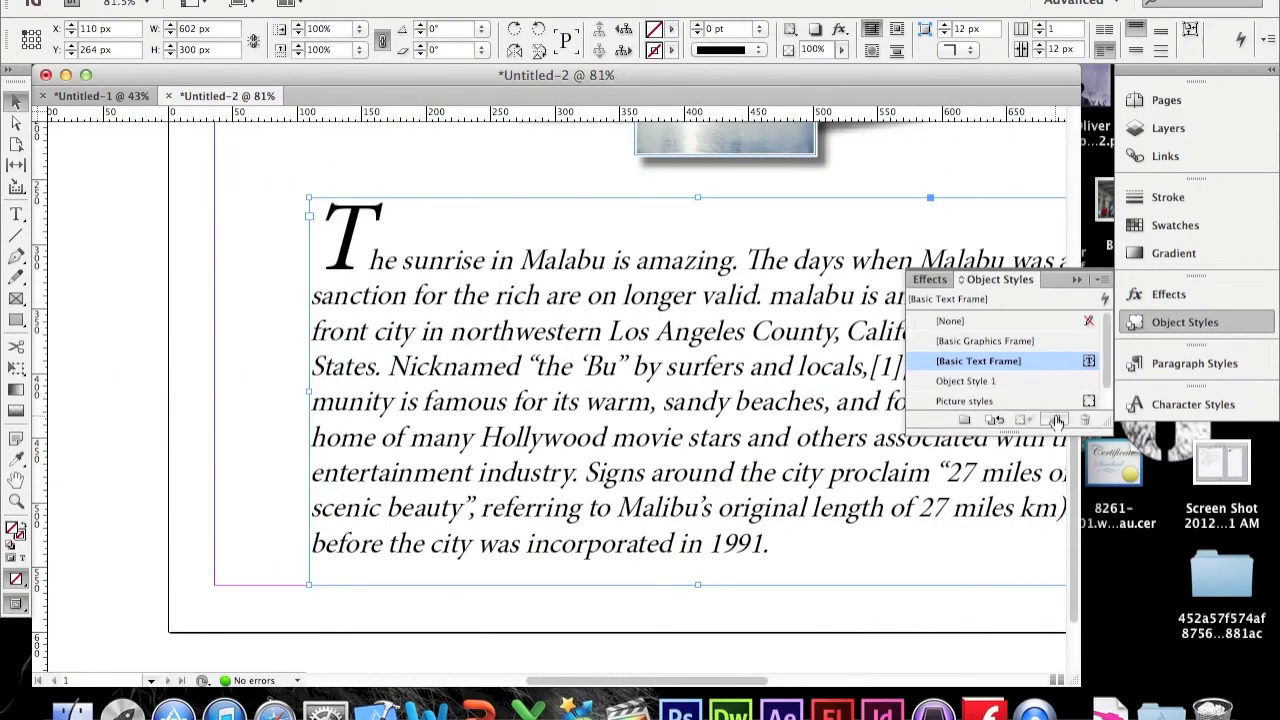
double_click(986, 386)
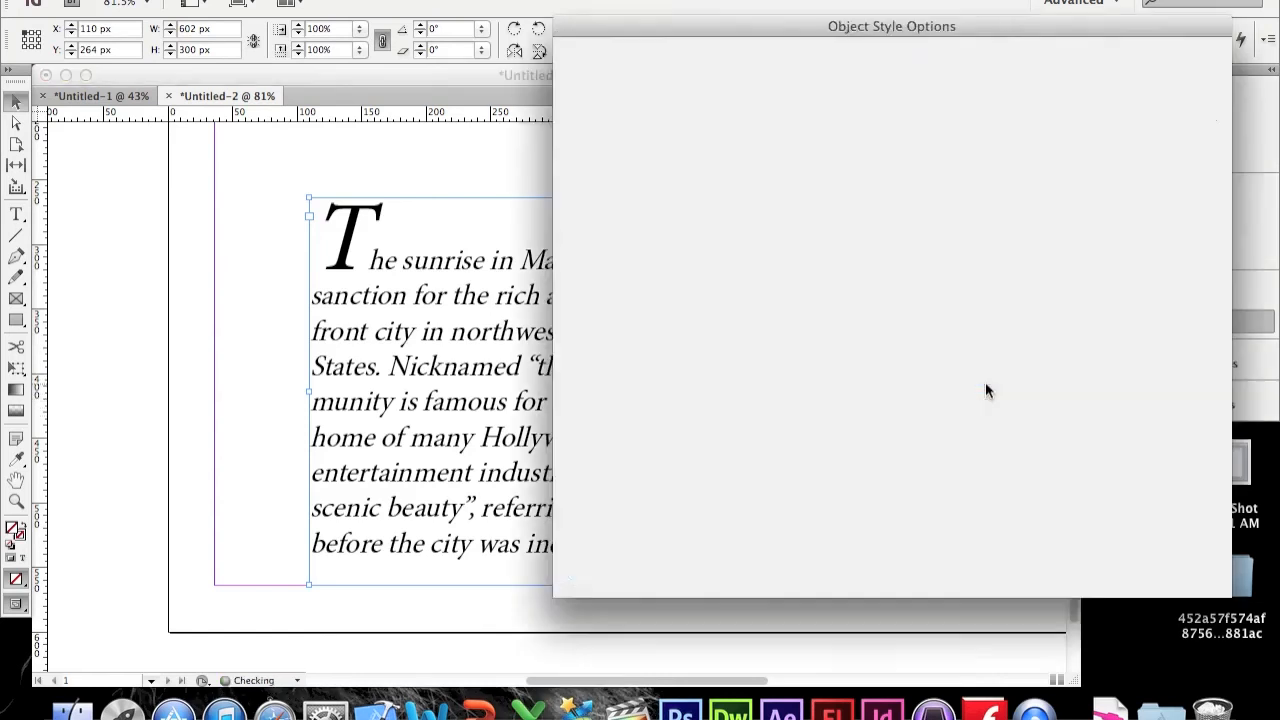
text(text style)
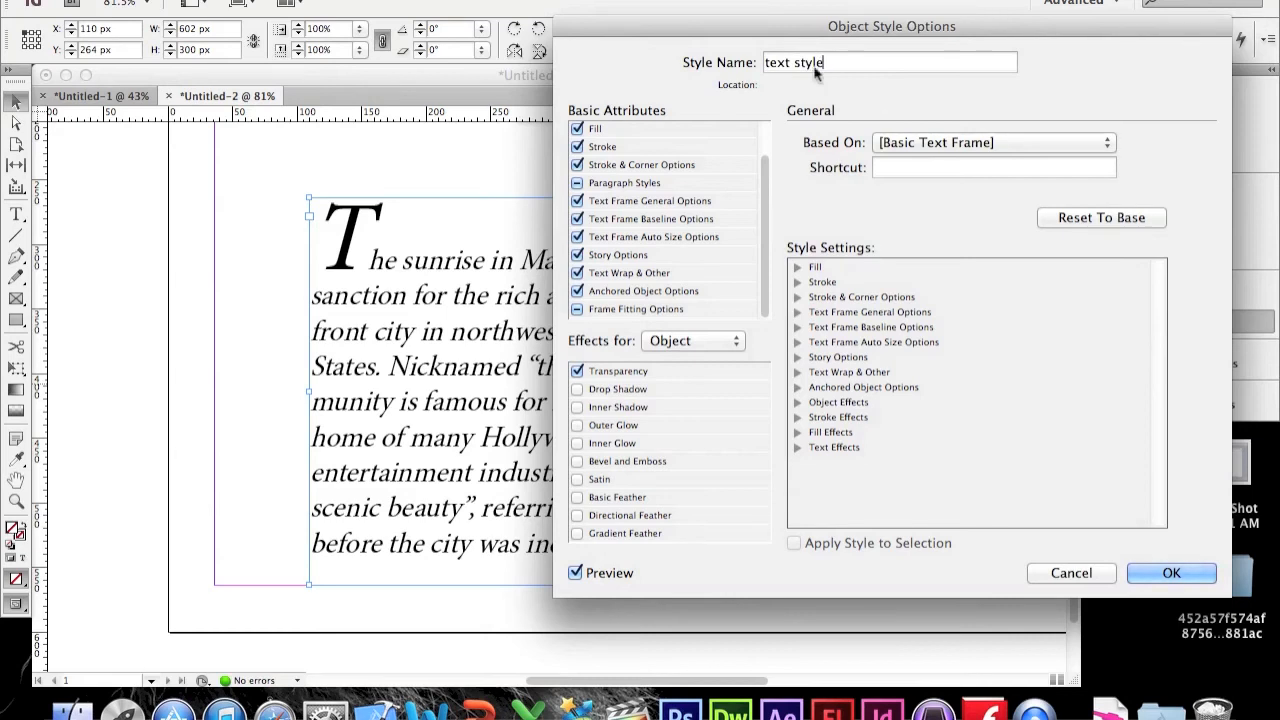
Step: Turn on a drop shadow in the text style object style with its opacity at 34%, and confirm the style
drag(752, 26, 950, 50)
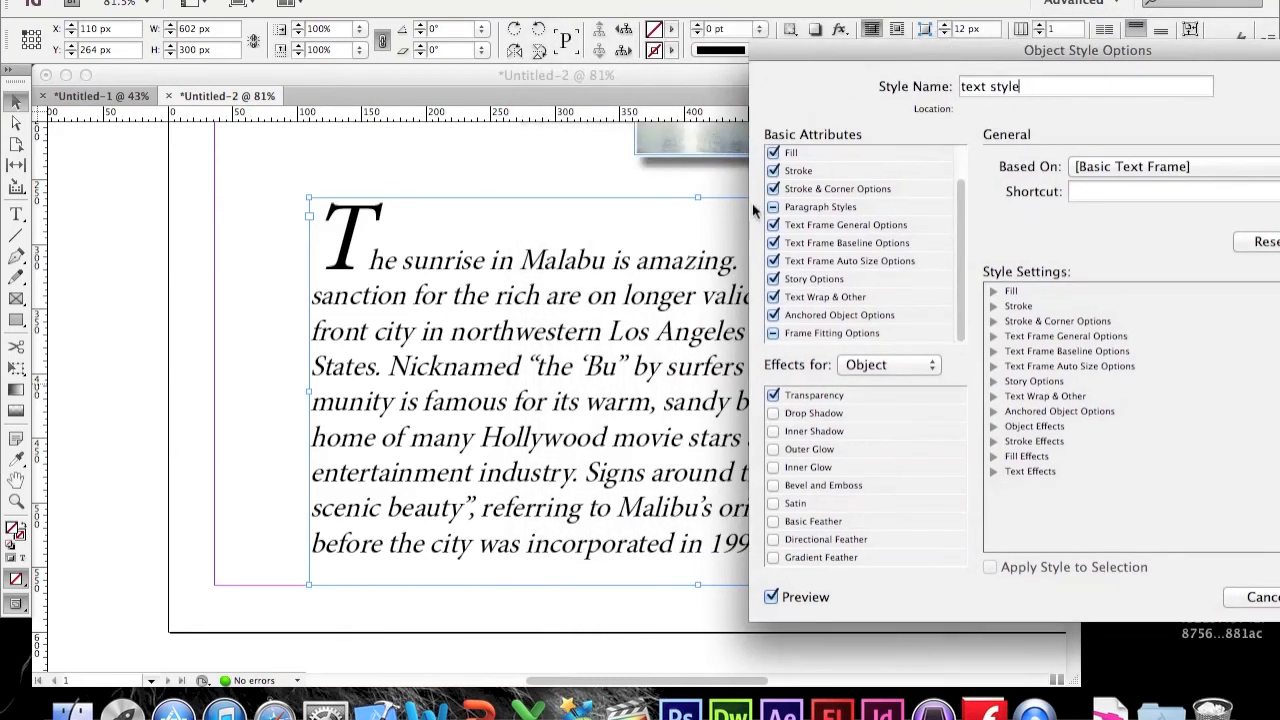
click(826, 297)
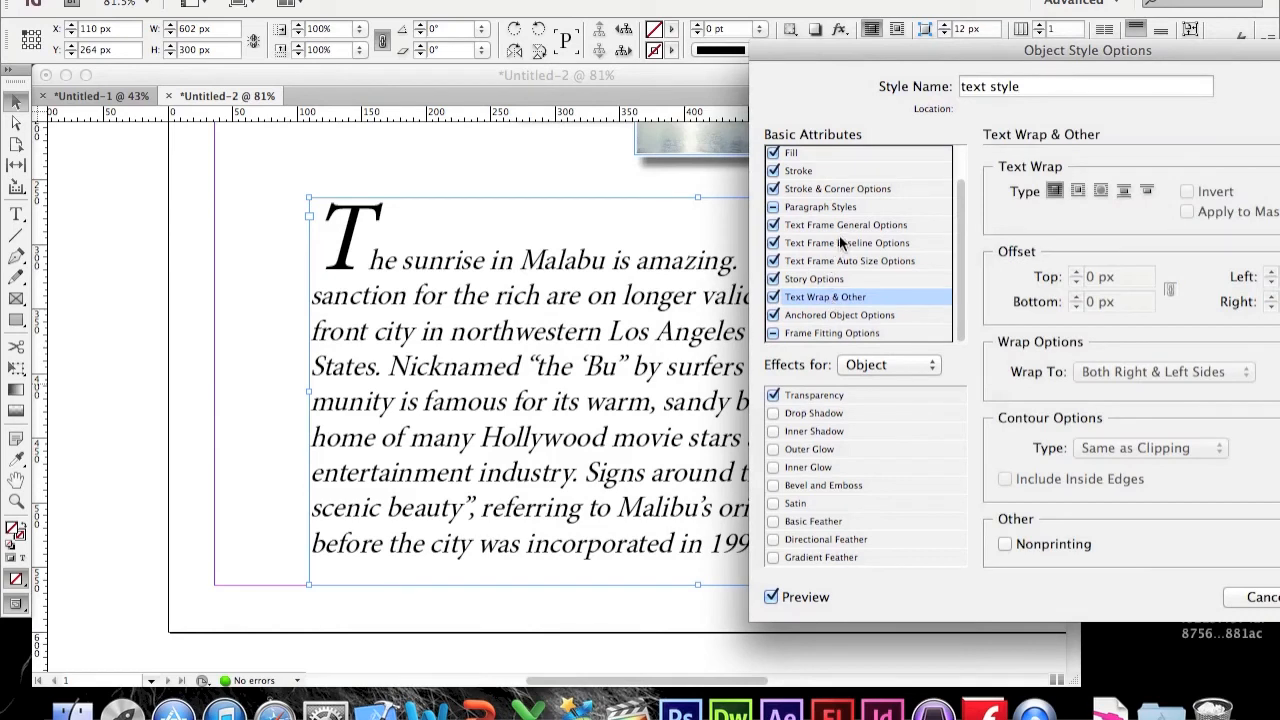
click(838, 210)
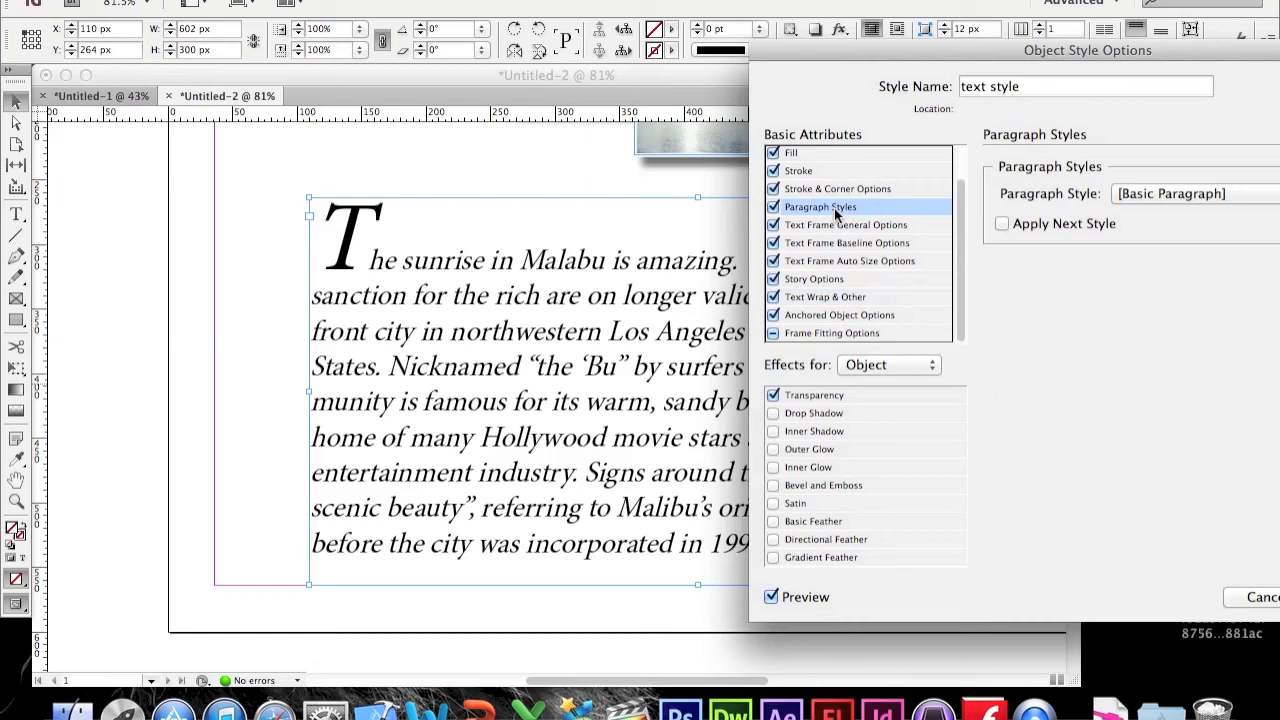
drag(1045, 60, 875, 30)
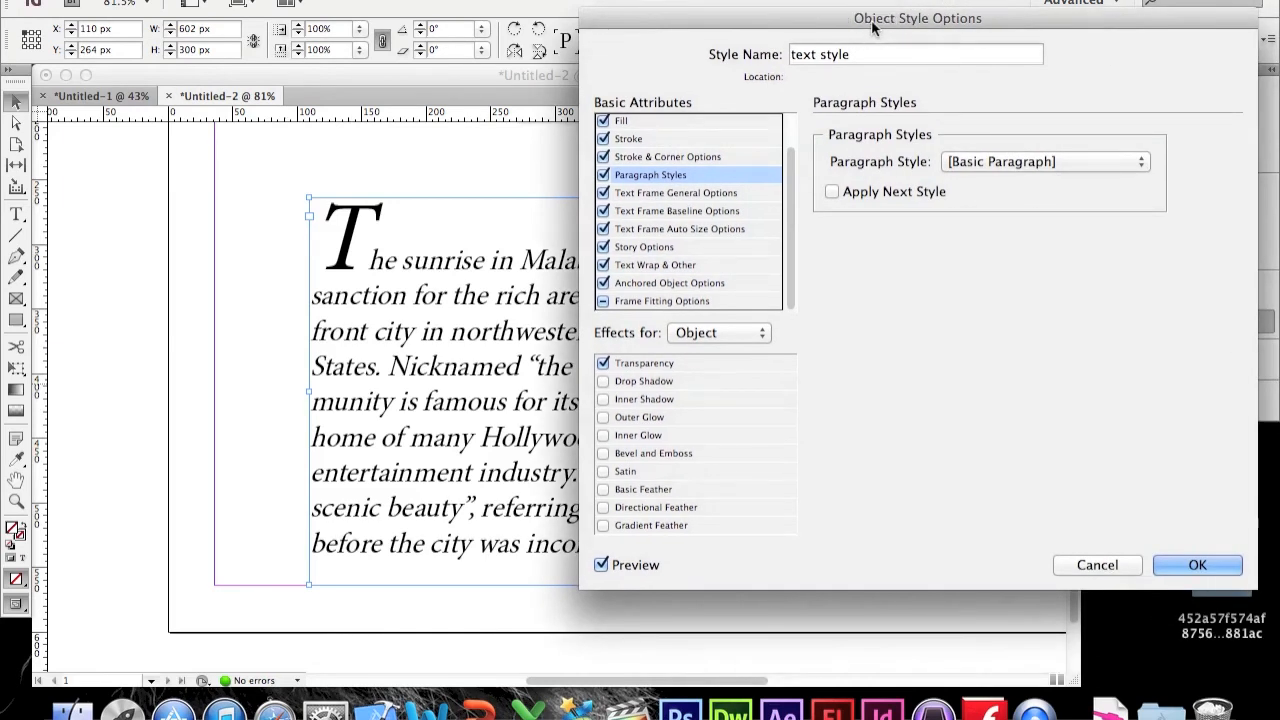
click(645, 383)
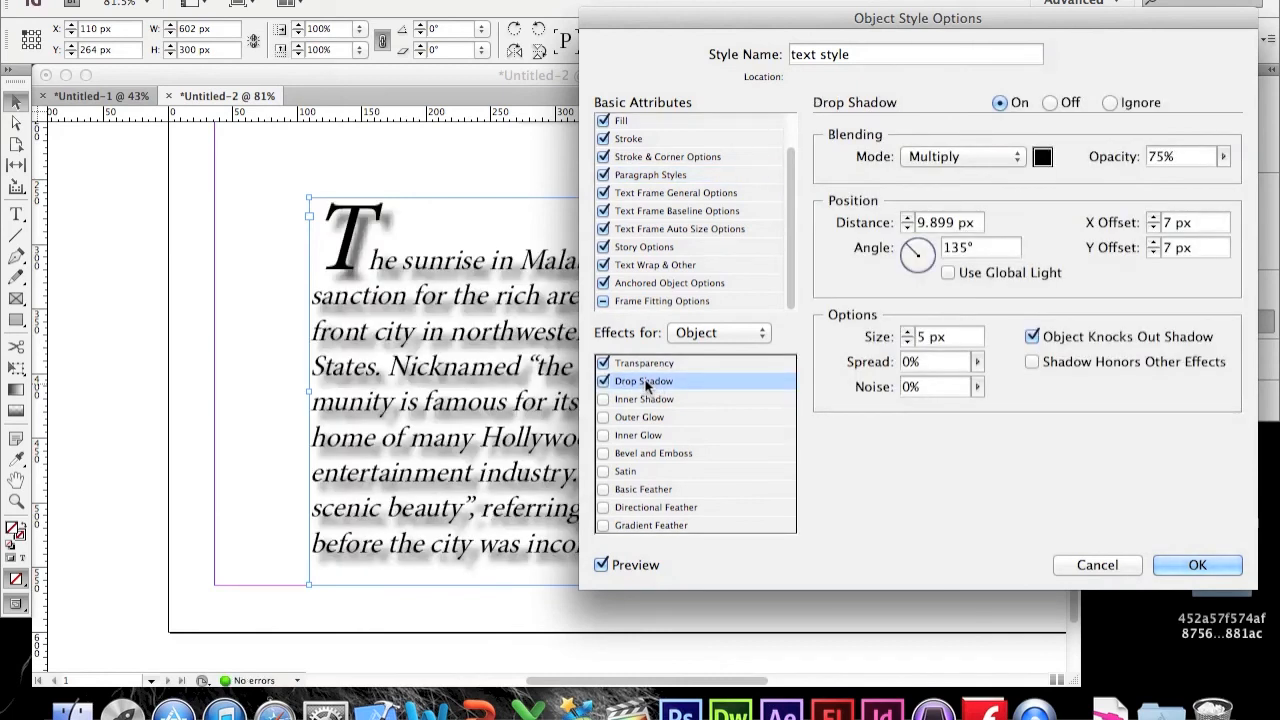
click(1223, 157)
drag(1225, 175, 1184, 180)
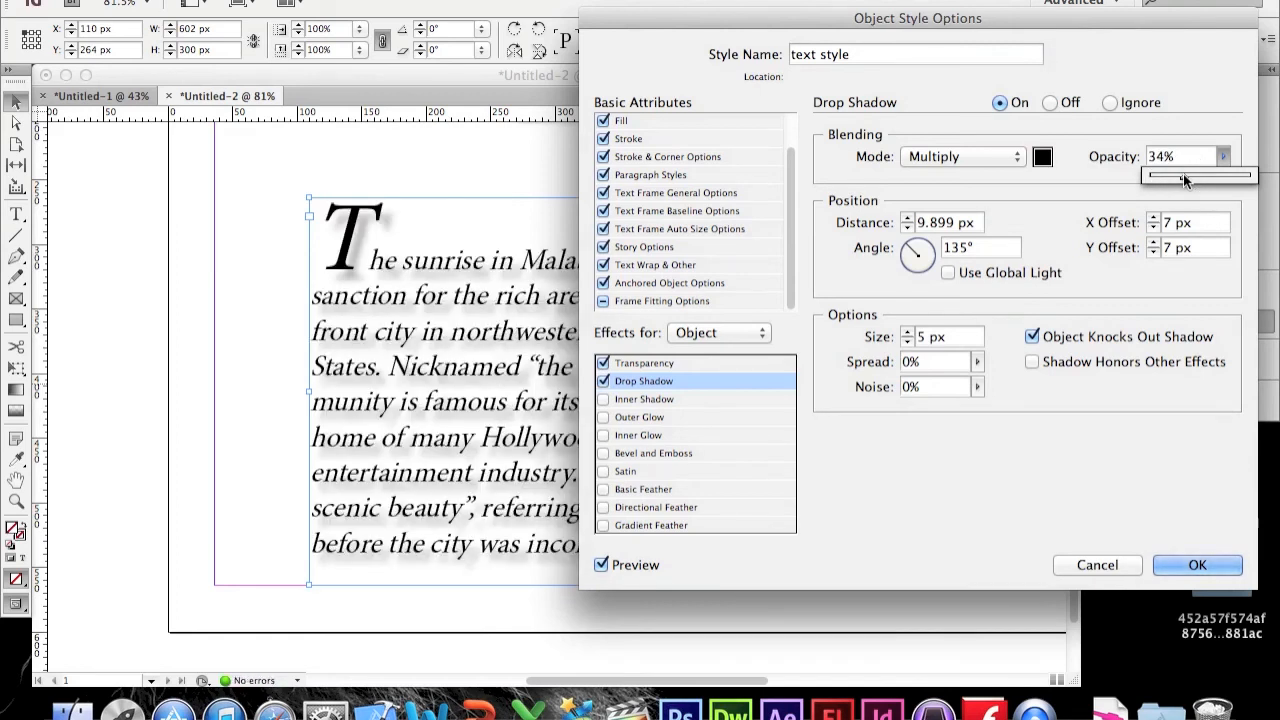
click(1077, 252)
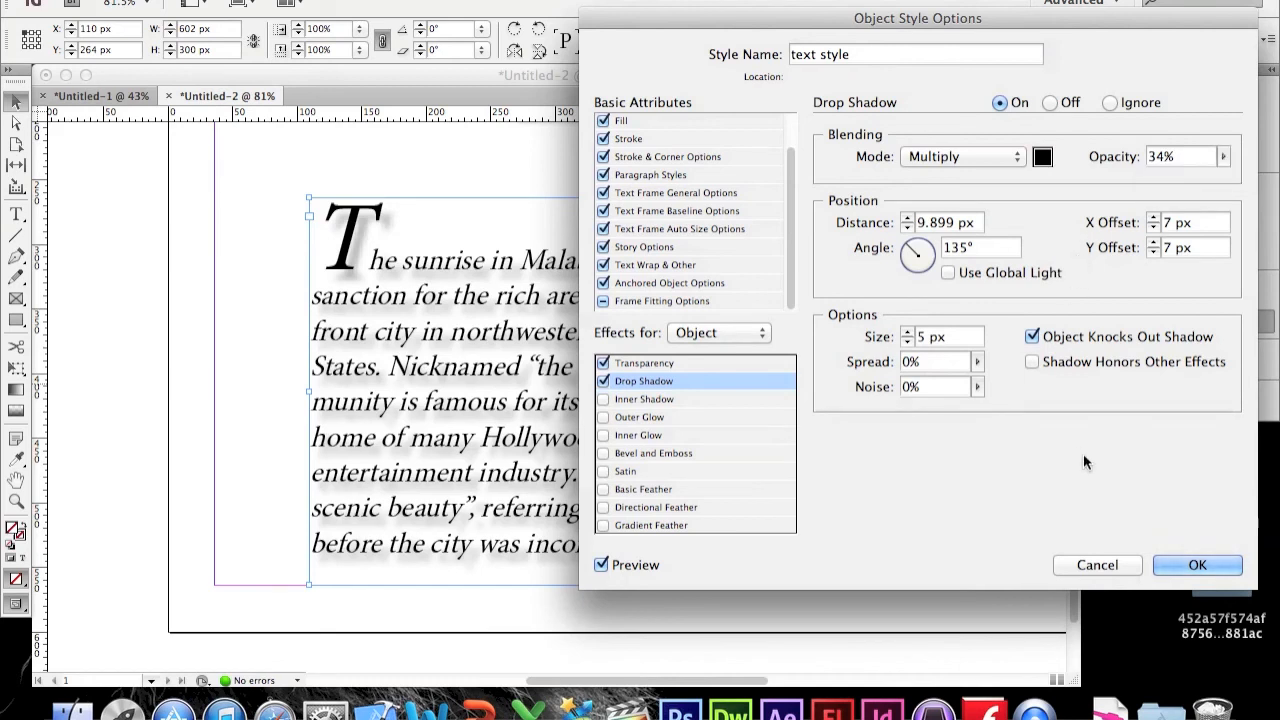
click(1195, 564)
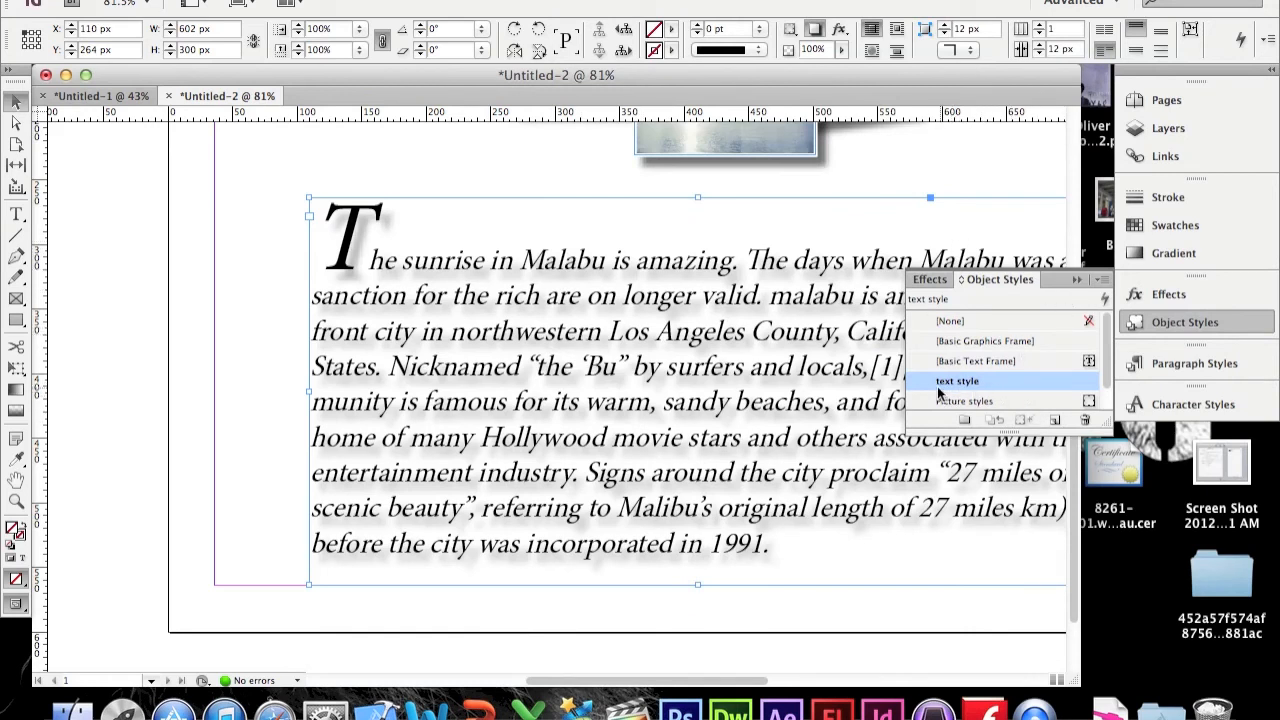
Step: Apply the text style object style to the article text frame and fit the page in the window
click(958, 320)
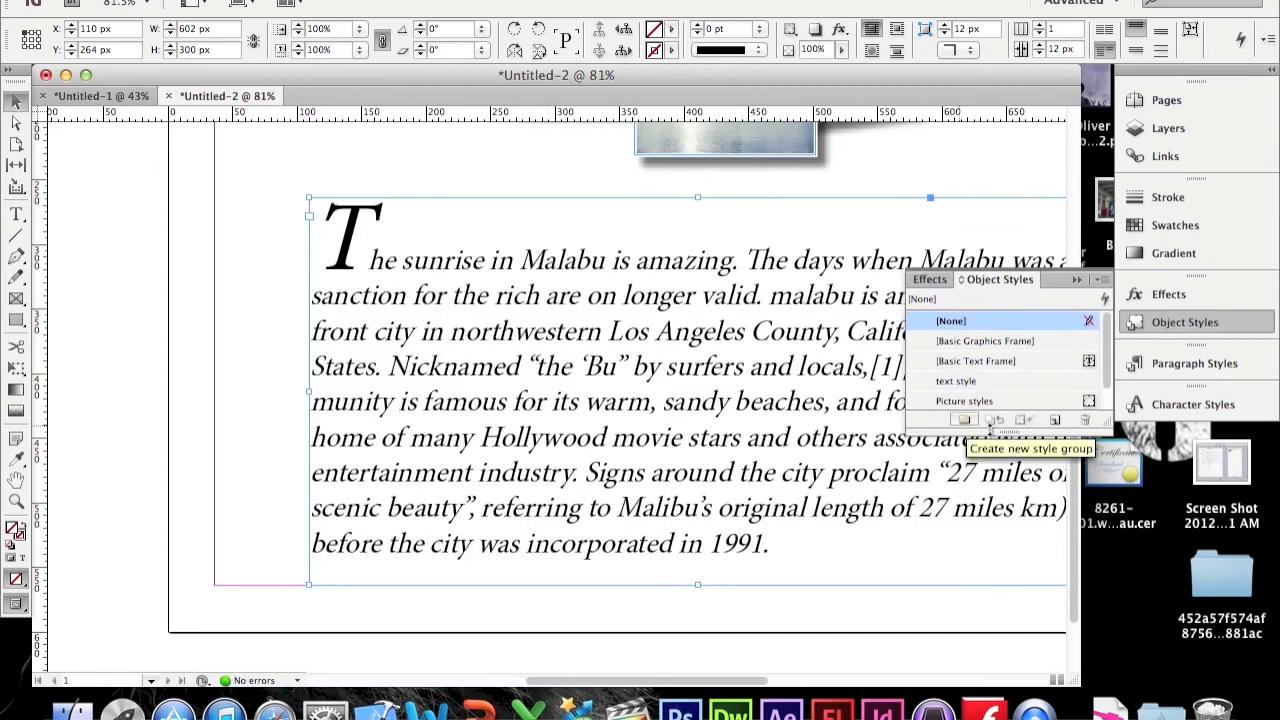
click(978, 382)
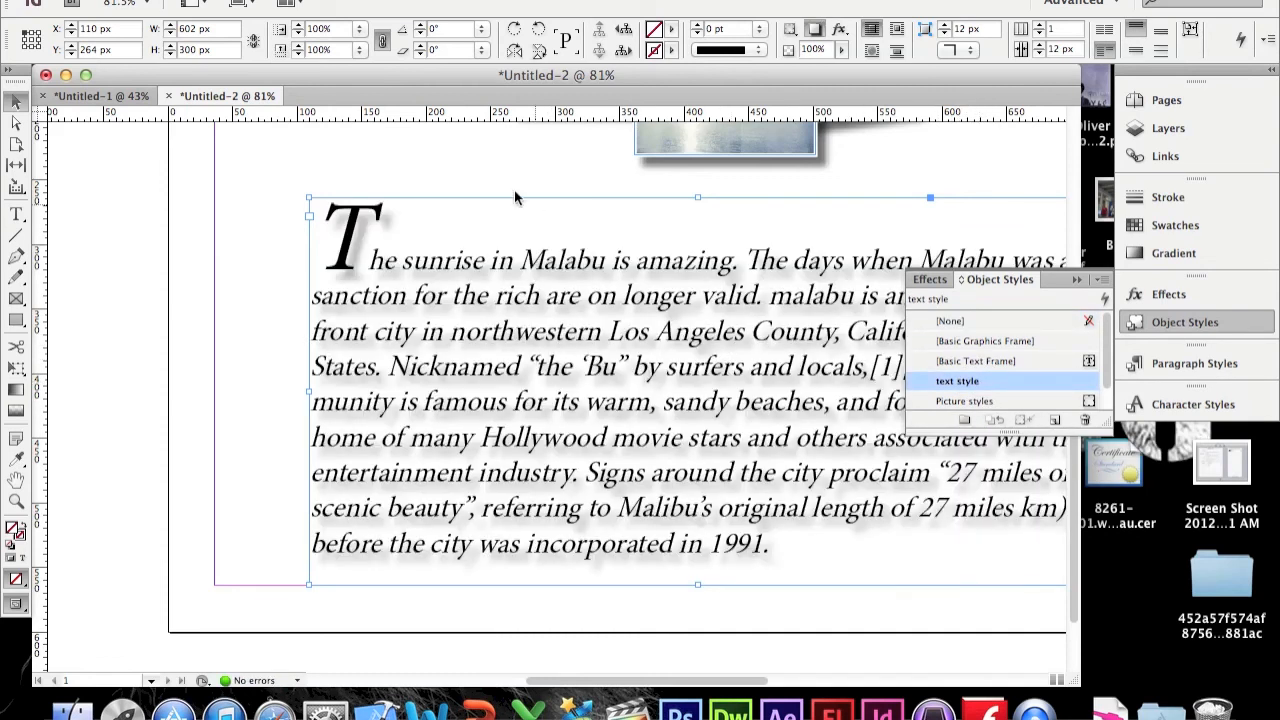
click(499, 163)
key(super+0)
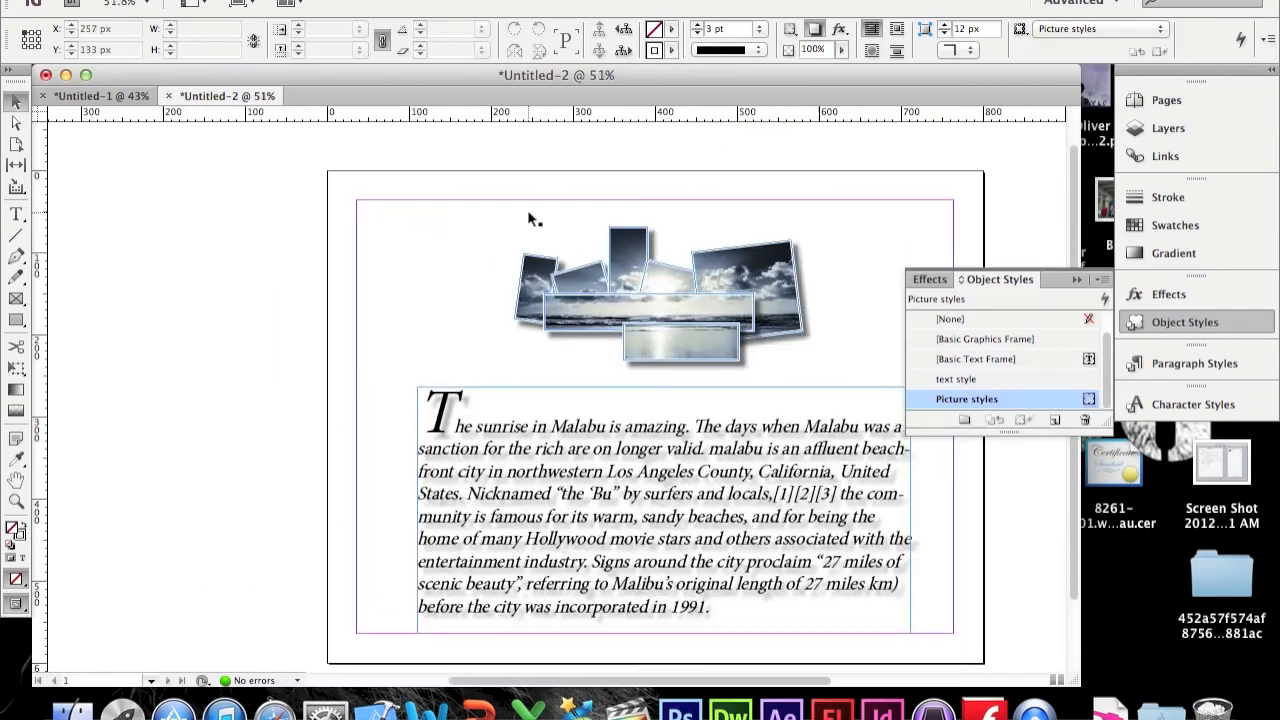
Step: Export the document as a Flash Player (SWF) file named magazine to the Desktop with default SWF settings
click(172, 3)
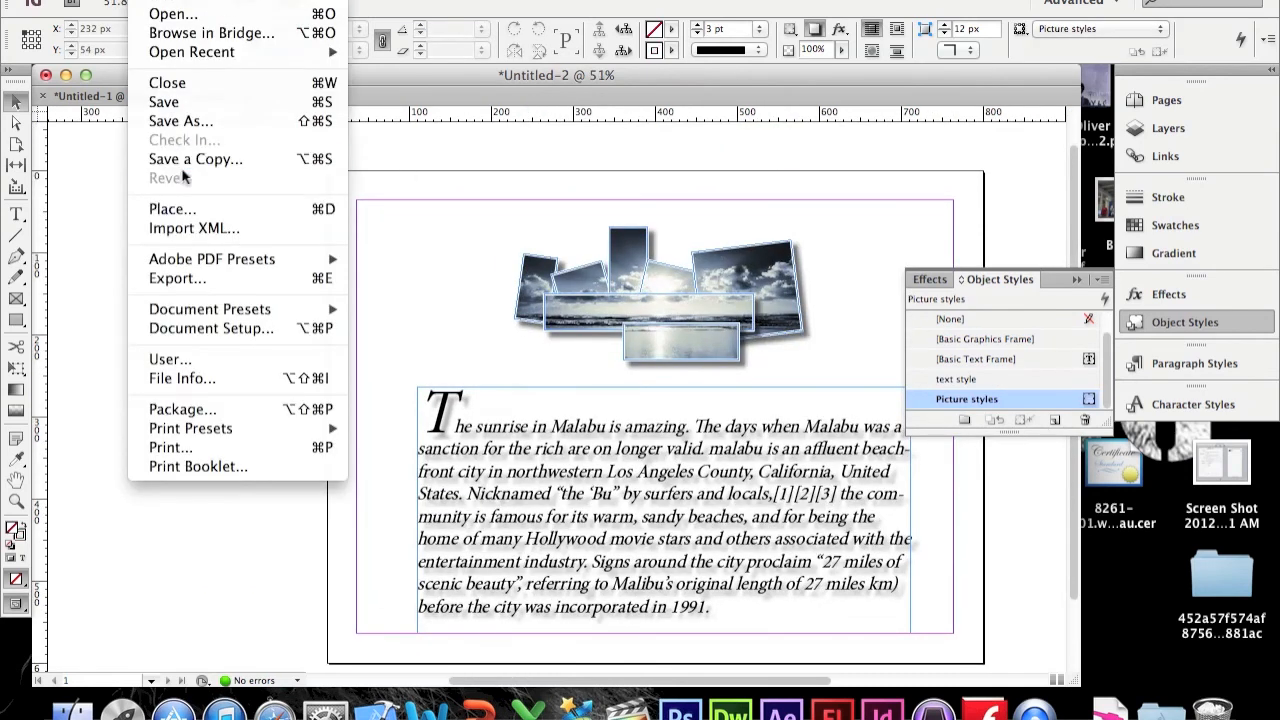
click(198, 277)
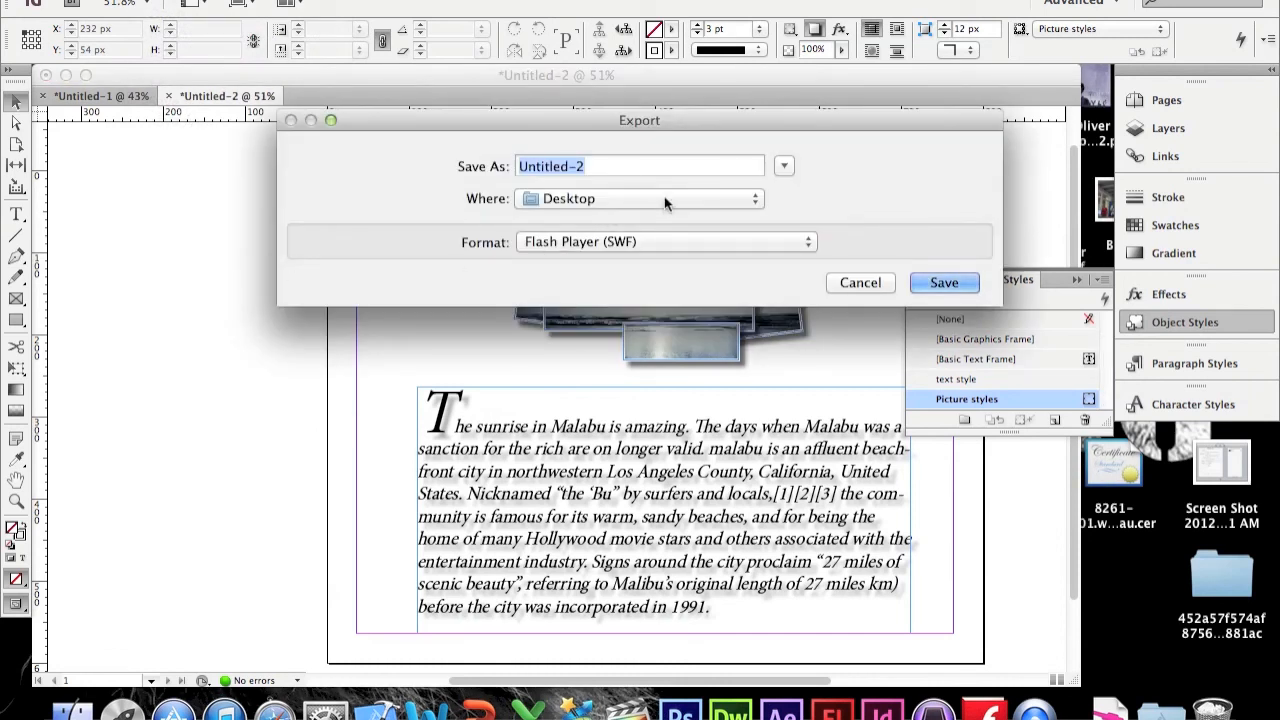
text(magazine)
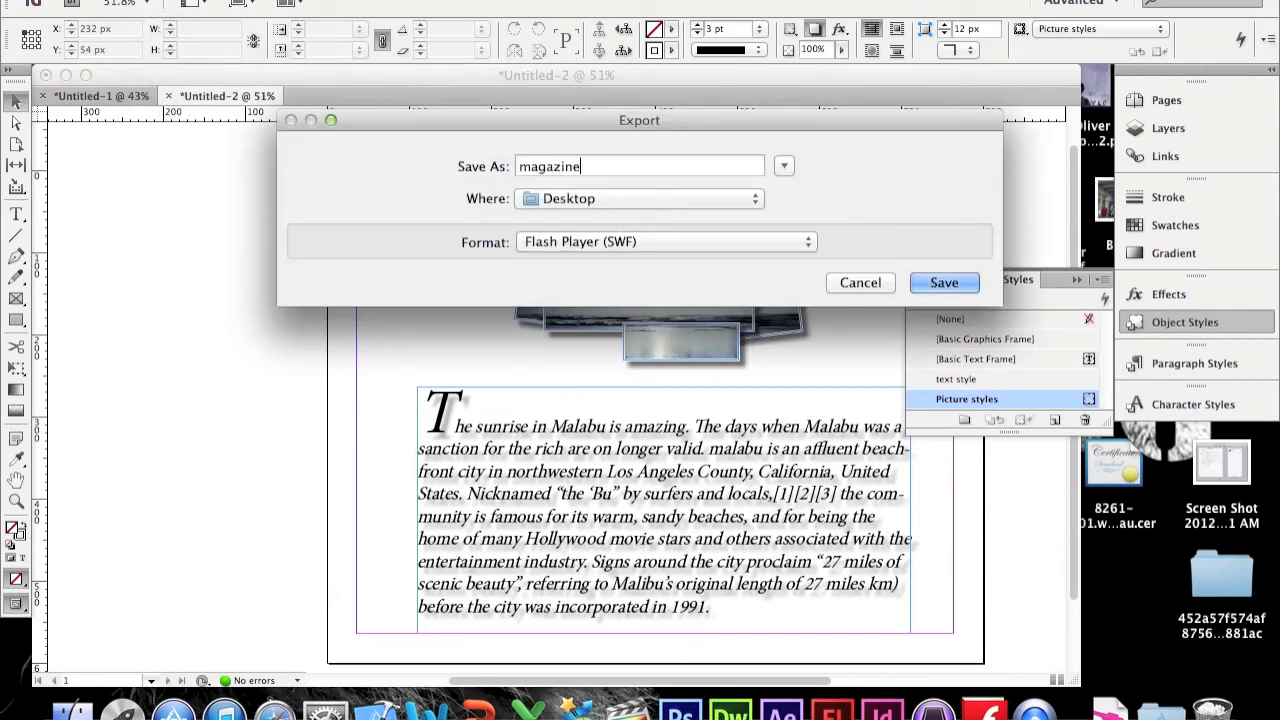
click(940, 284)
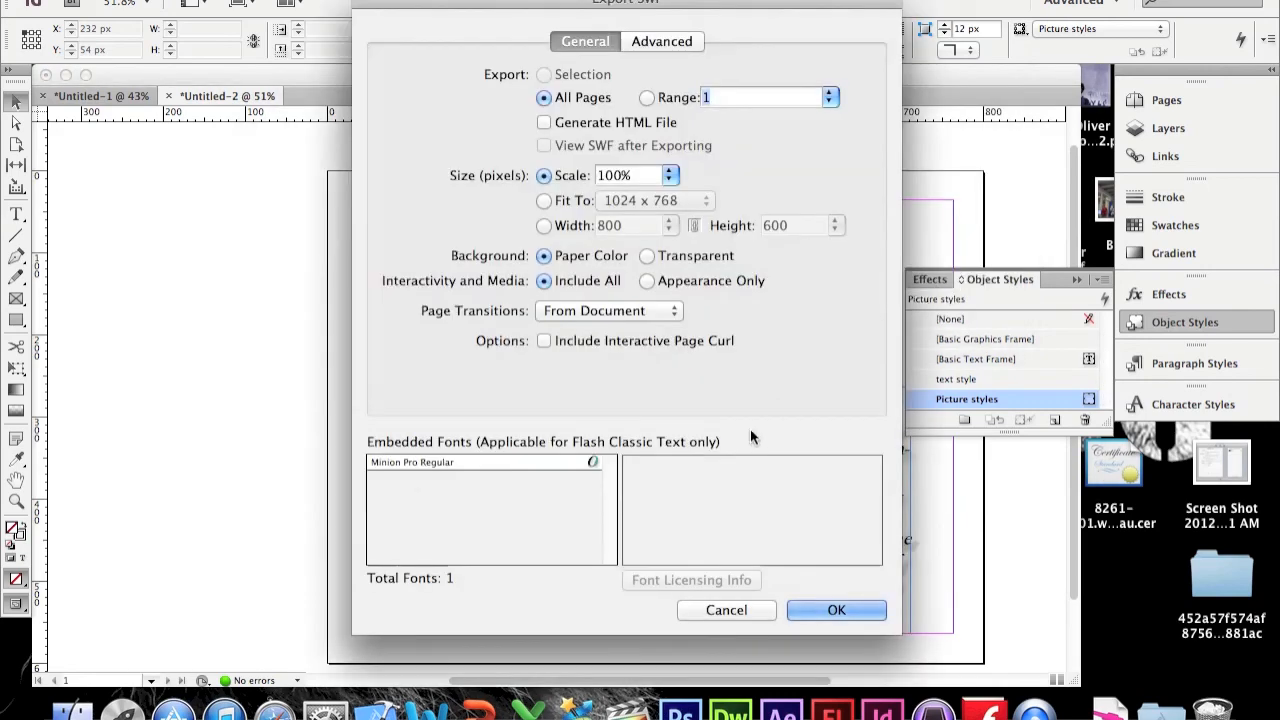
click(816, 606)
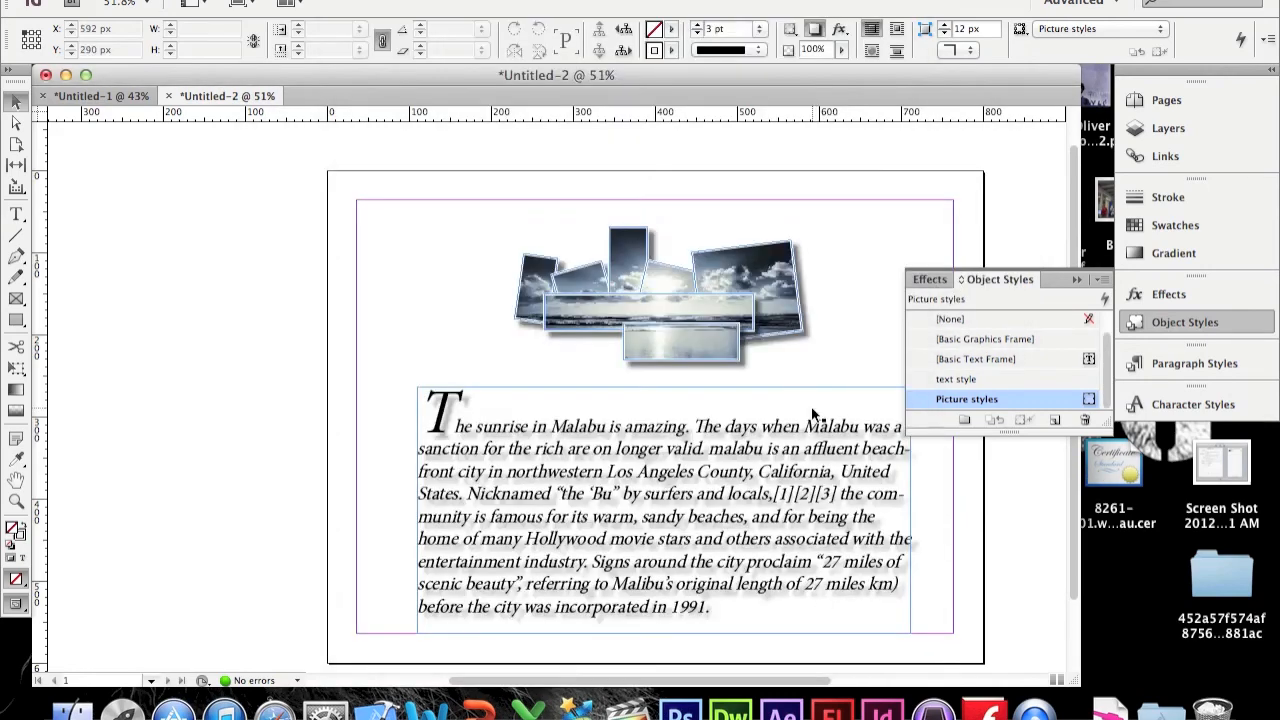
Step: Open magazine.swf from the Desktop in Flash Player and test enlarging and closing a photo
key(F11)
double_click(906, 238)
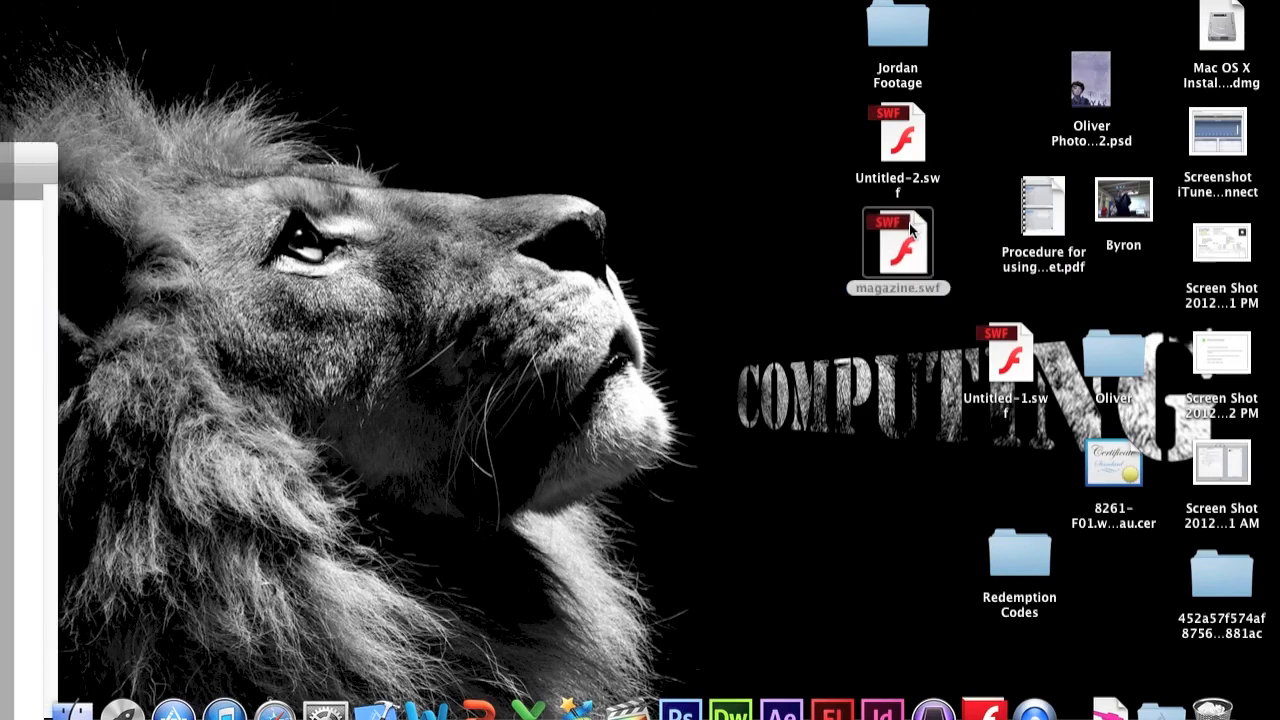
drag(521, 5, 800, 29)
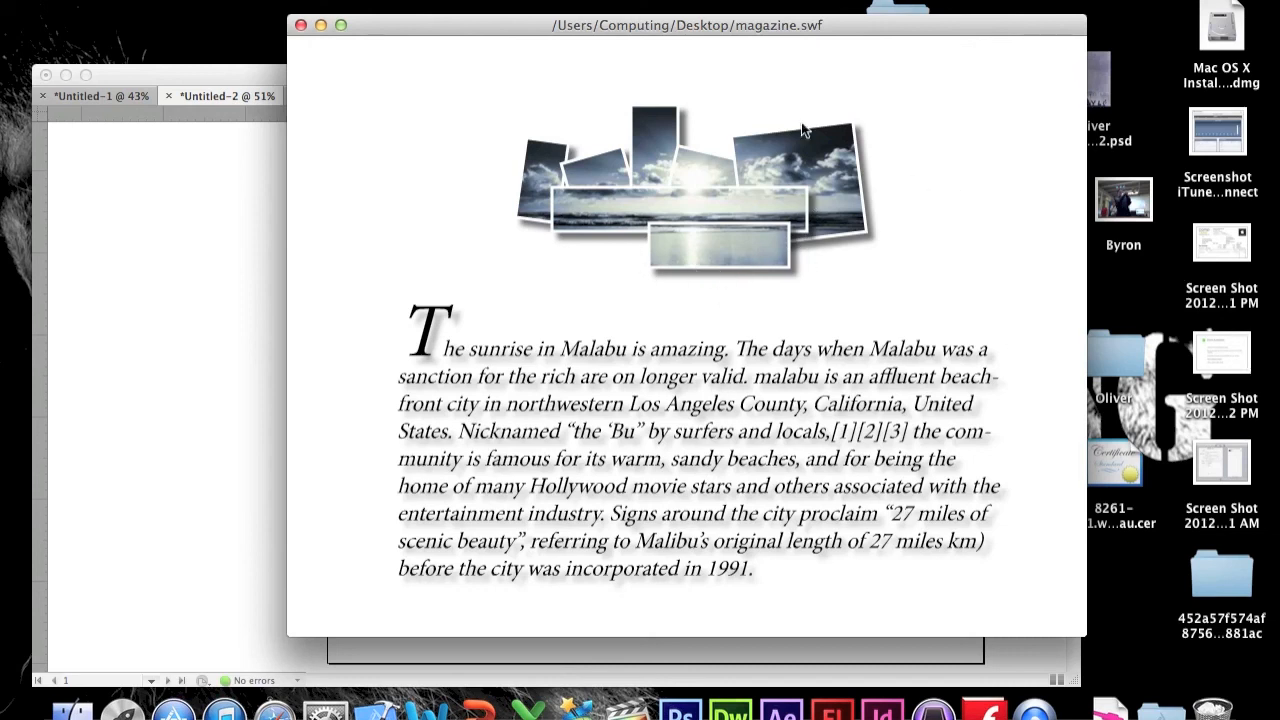
click(752, 115)
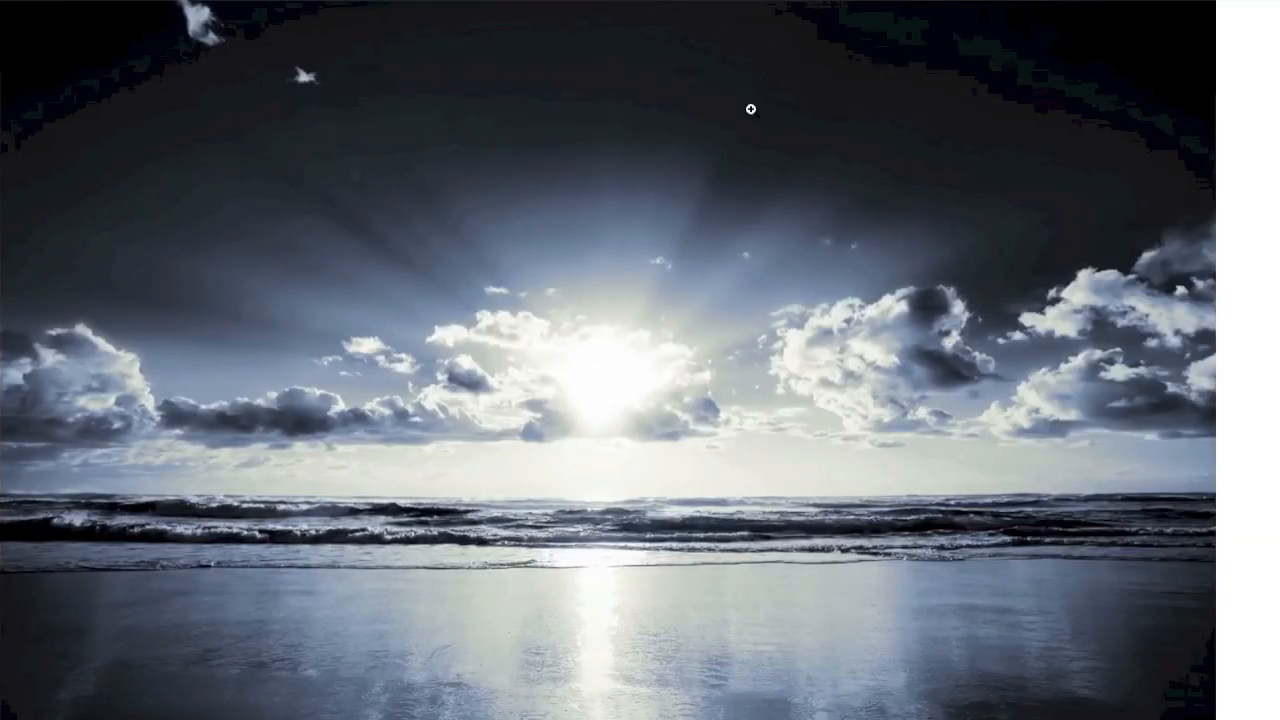
click(751, 108)
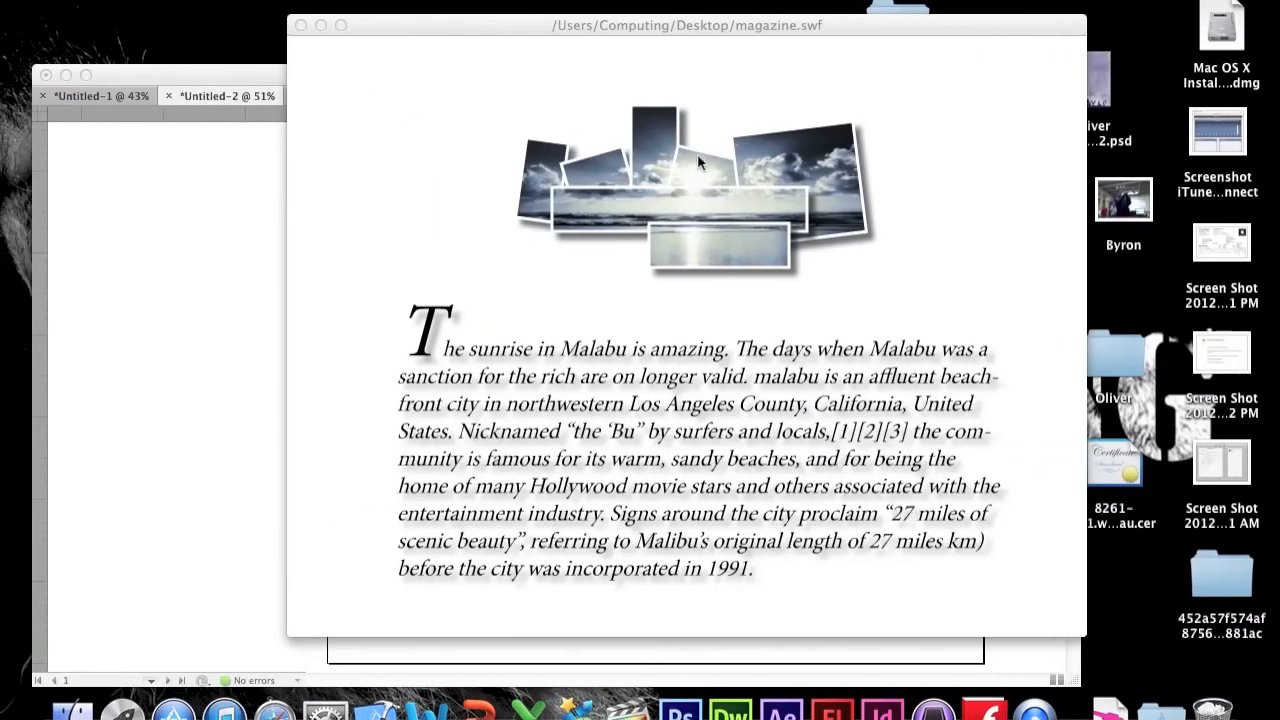